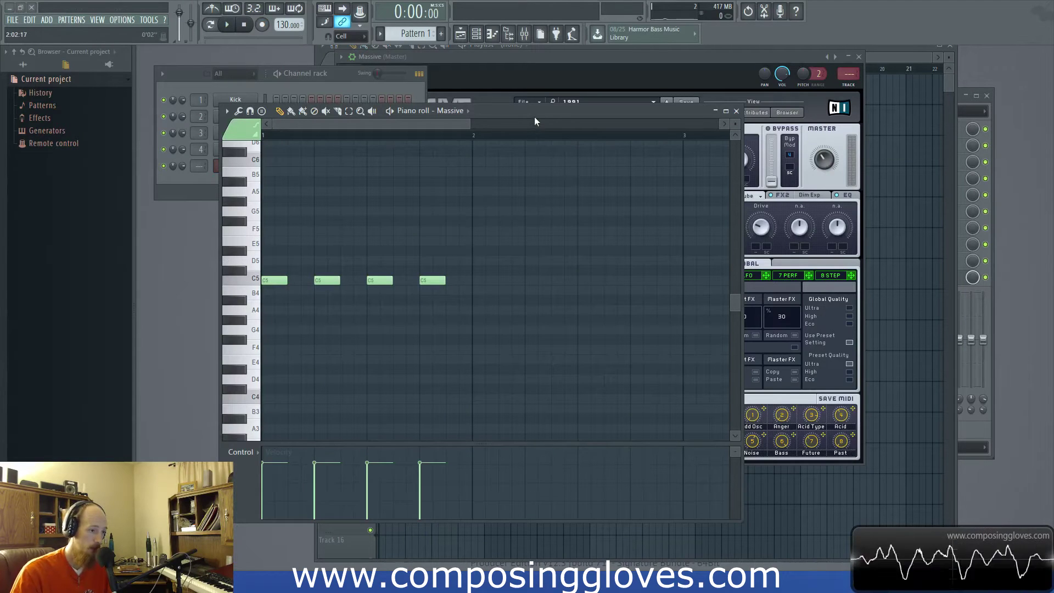
# - Move the piano roll and Massive windows so both can be seen and choose Sine Shaper as the Insert 2 effect
pyautogui.moveTo(535, 117); pyautogui.dragTo(460, 121)
pyautogui.moveTo(604, 59); pyautogui.dragTo(657, 107)
pyautogui.click(704, 445)
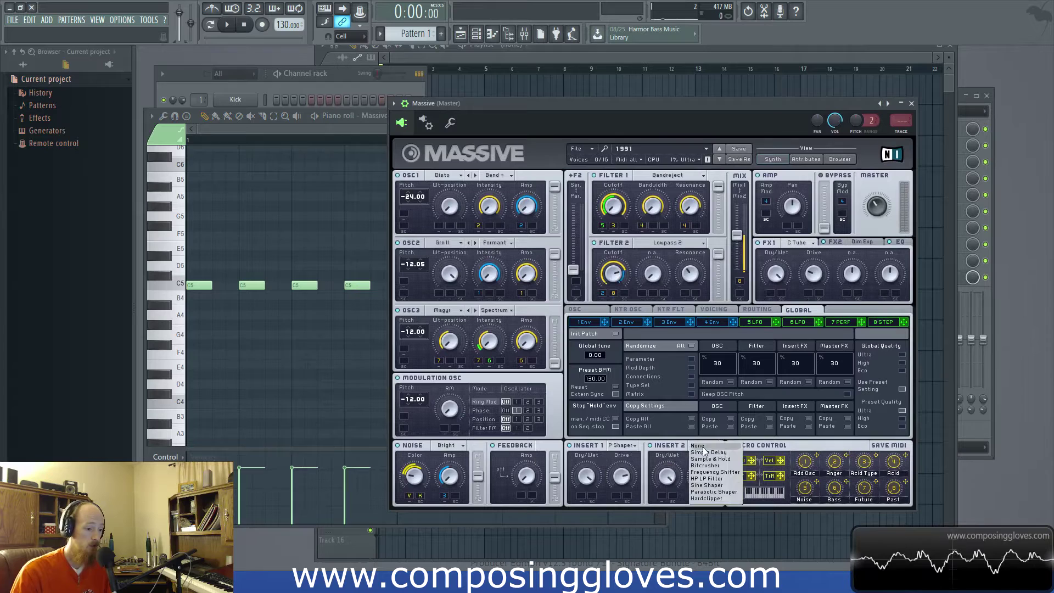
pyautogui.click(707, 485)
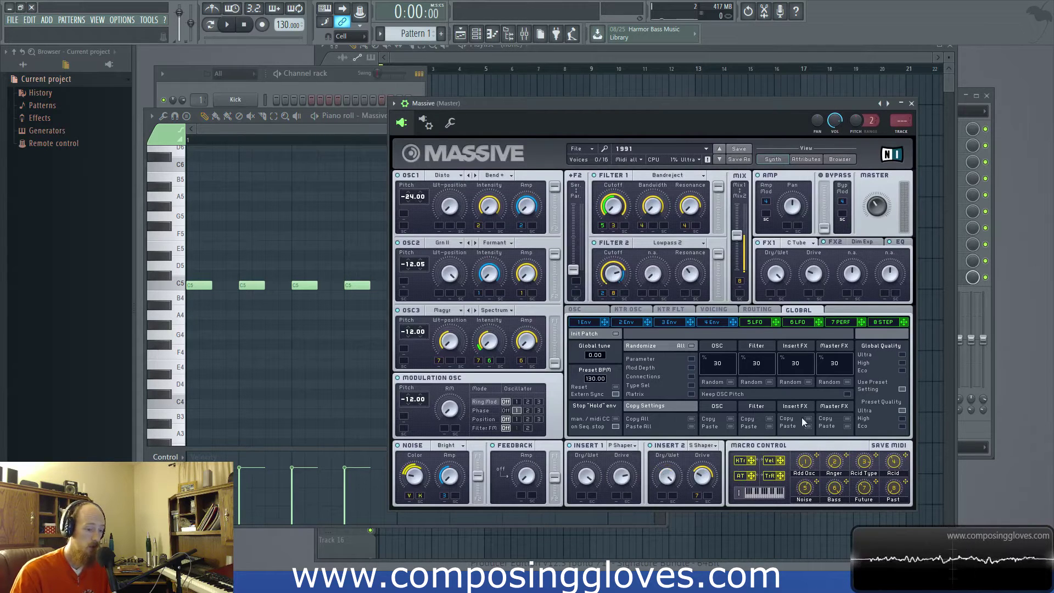
pyautogui.moveTo(674, 107); pyautogui.dragTo(675, 101)
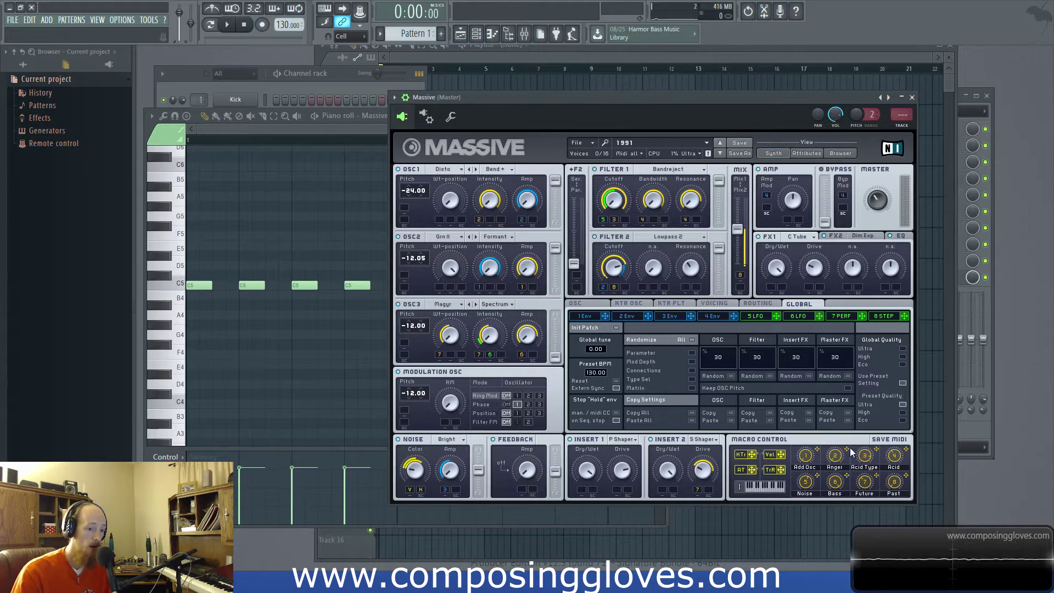
# - Play the four-note C5 pattern from the piano roll to audition the Massive patch, and stop playback
pyautogui.click(295, 133)
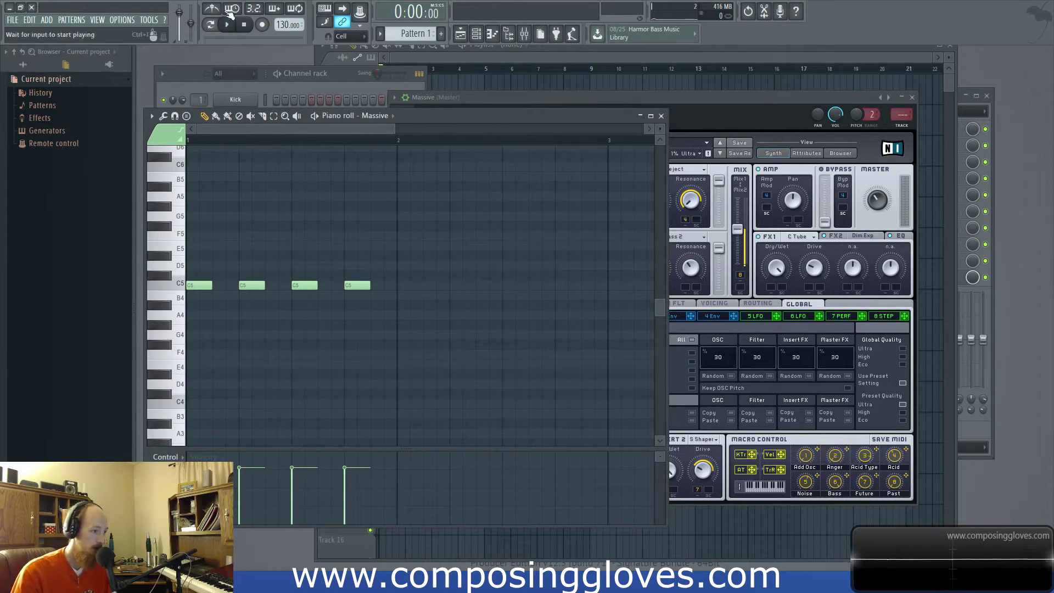
pyautogui.press('space')
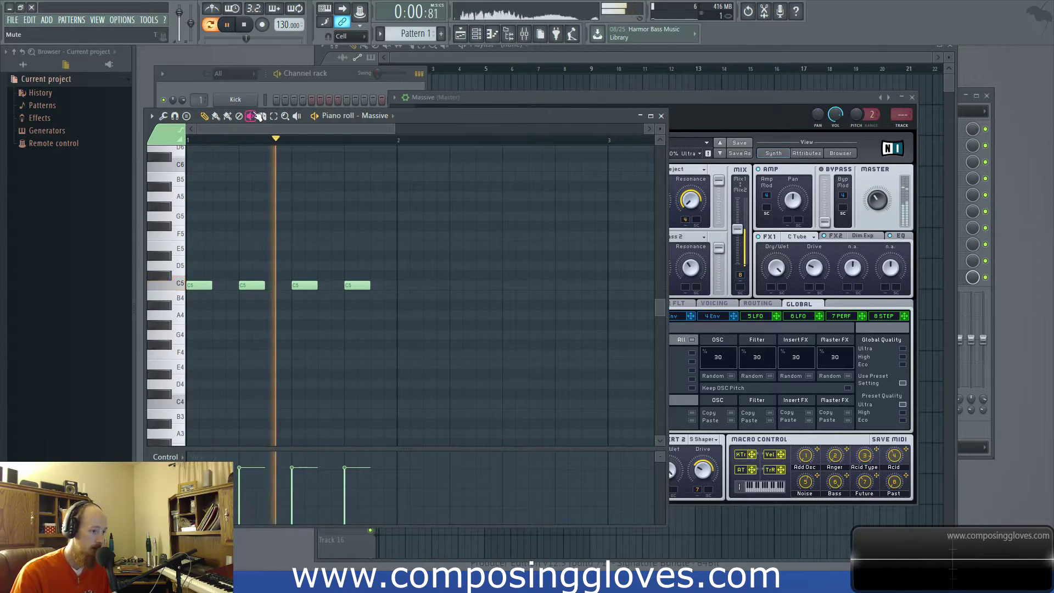
pyautogui.press('space')
# - Fill Playlist track 1 with Pattern 1 clips from bar 1 through bar 8
pyautogui.click(473, 58)
pyautogui.click(395, 93)
pyautogui.moveTo(411, 101); pyautogui.dragTo(575, 103)
# - Open Massive from the channel rack and list its parameters in the Browser
pyautogui.click(273, 87)
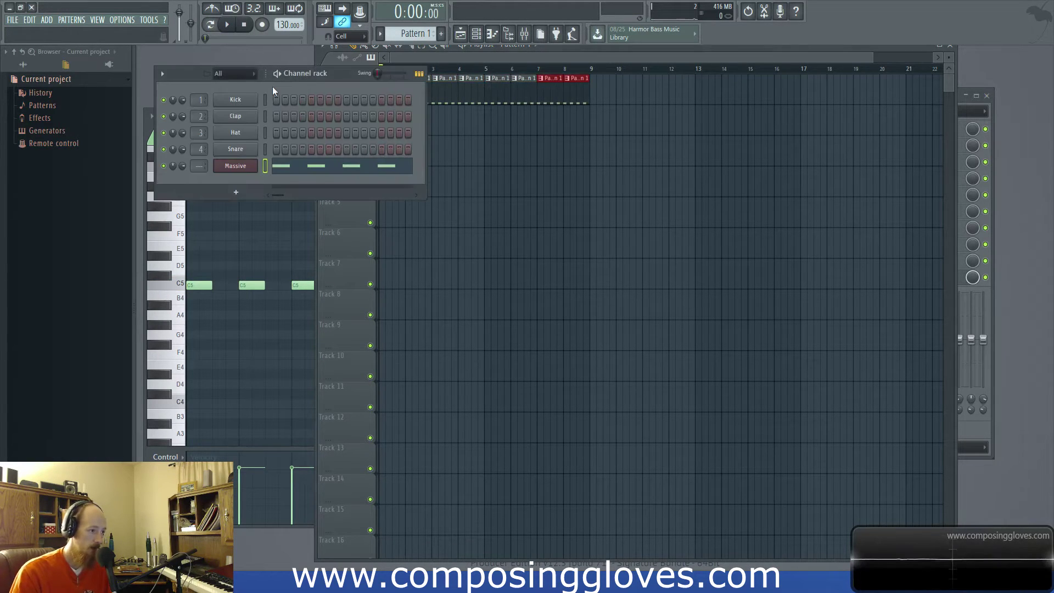
pyautogui.click(249, 166)
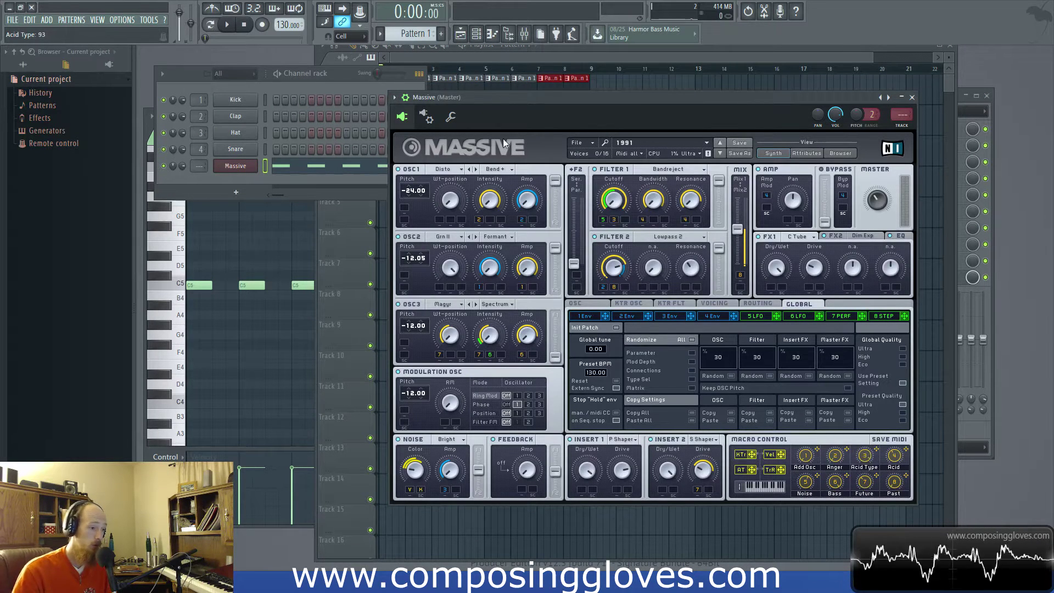
pyautogui.click(394, 97)
pyautogui.click(433, 221)
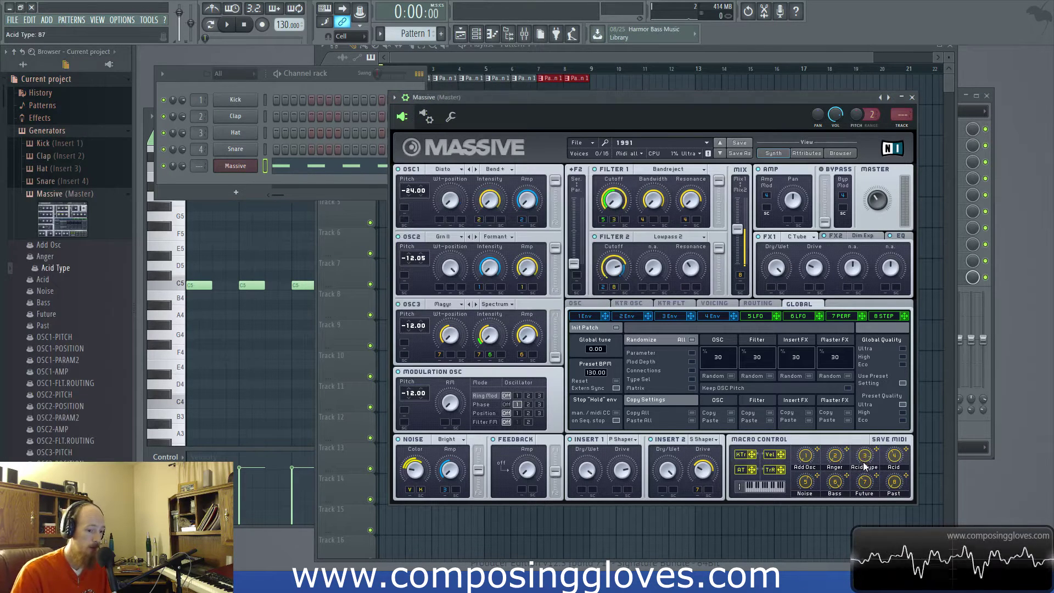
# - Inspect the automation options for the Acid Type macro in the Browser and as the last tweaked parameter
pyautogui.rightClick(47, 274)
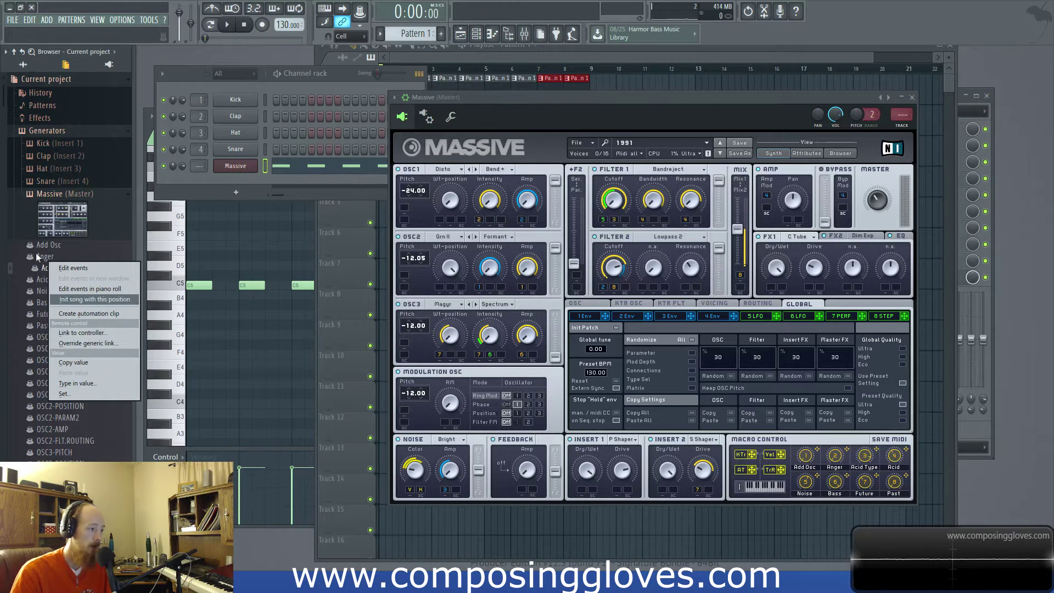
pyautogui.click(545, 108)
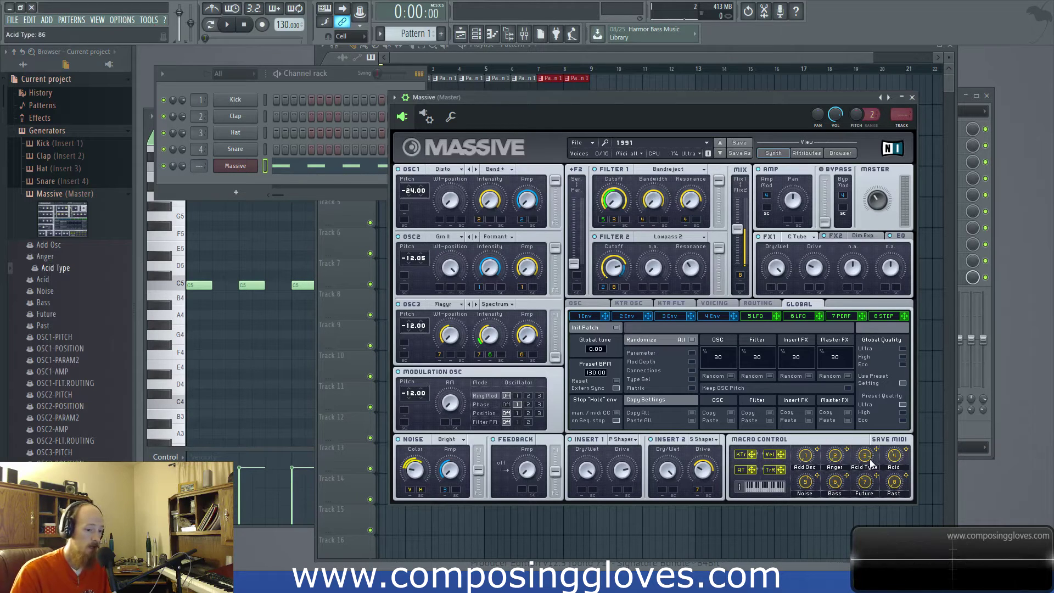
pyautogui.click(144, 21)
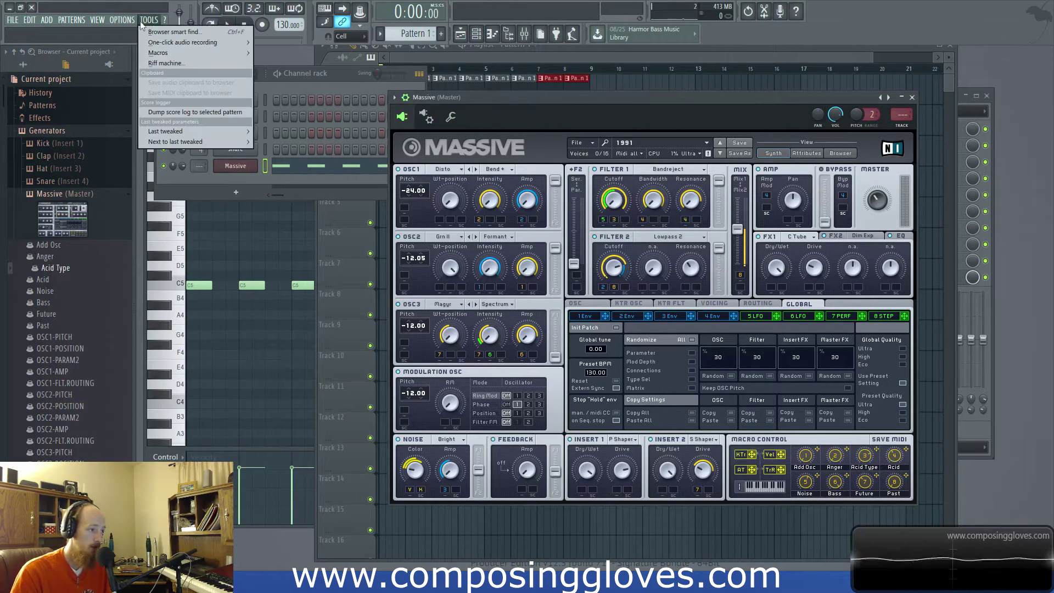
pyautogui.moveTo(229, 133)
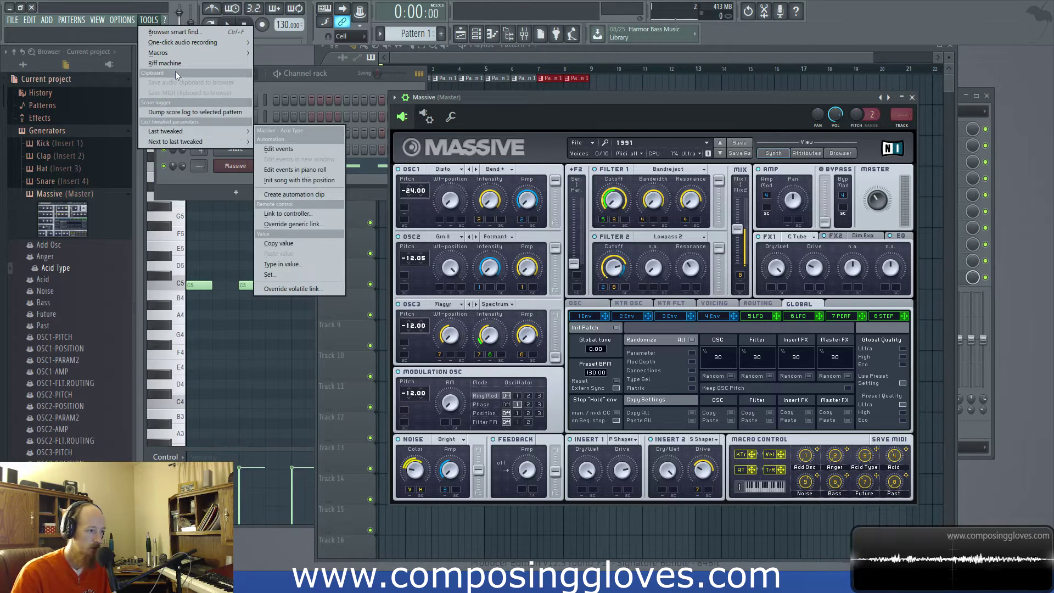
# - Create an automation clip for Massive's Acid Type macro and pull the clip's middle point near bar 5 down to the minimum
pyautogui.moveTo(573, 100); pyautogui.dragTo(514, 121)
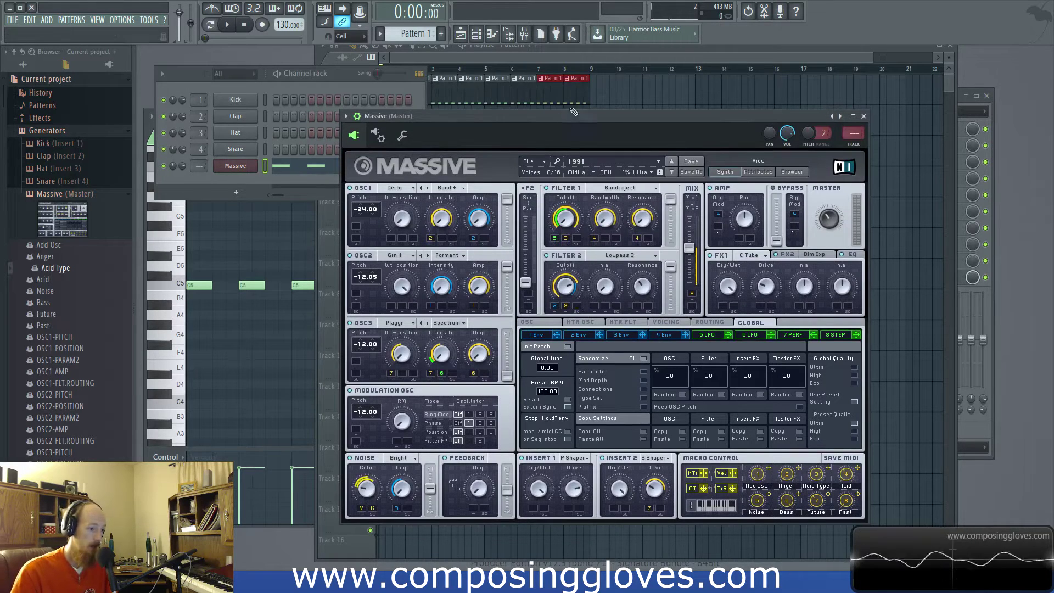
pyautogui.moveTo(598, 118)
pyautogui.mouseDown()
pyautogui.moveTo(601, 83)
pyautogui.moveTo(595, 100)
pyautogui.mouseUp()
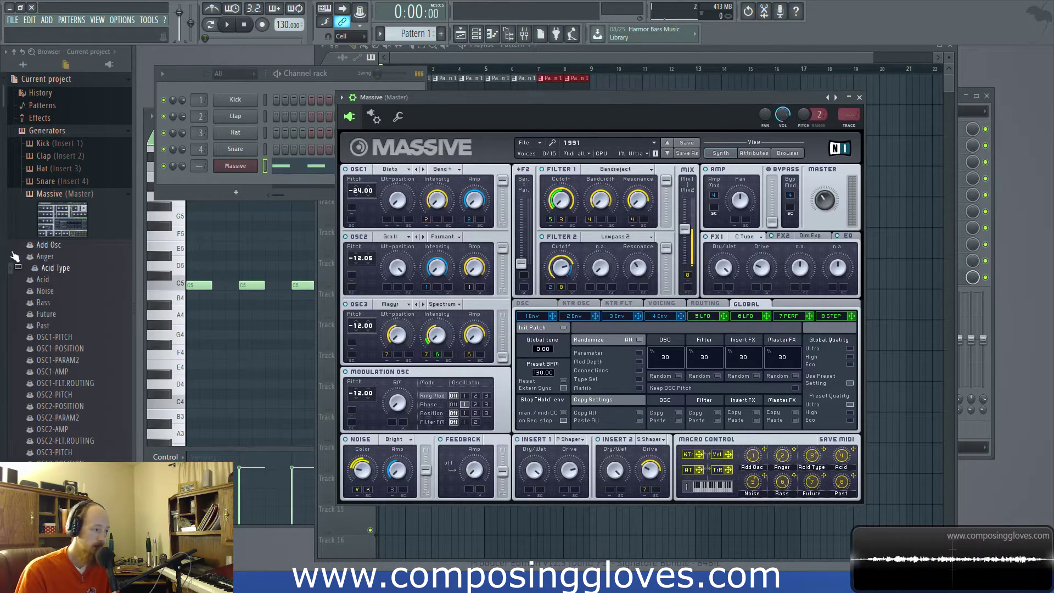
pyautogui.click(58, 194)
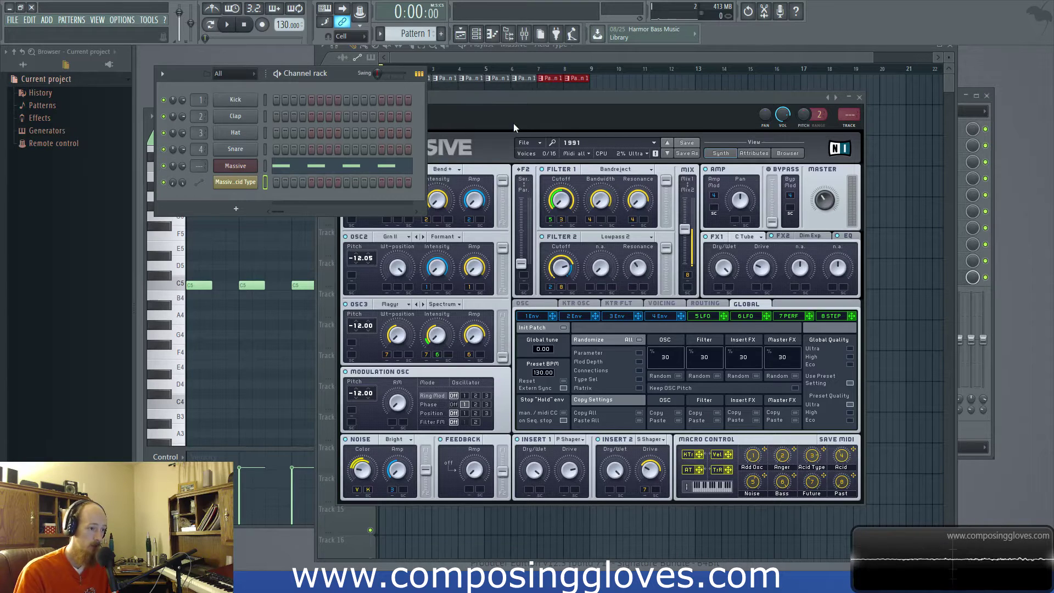
pyautogui.click(505, 57)
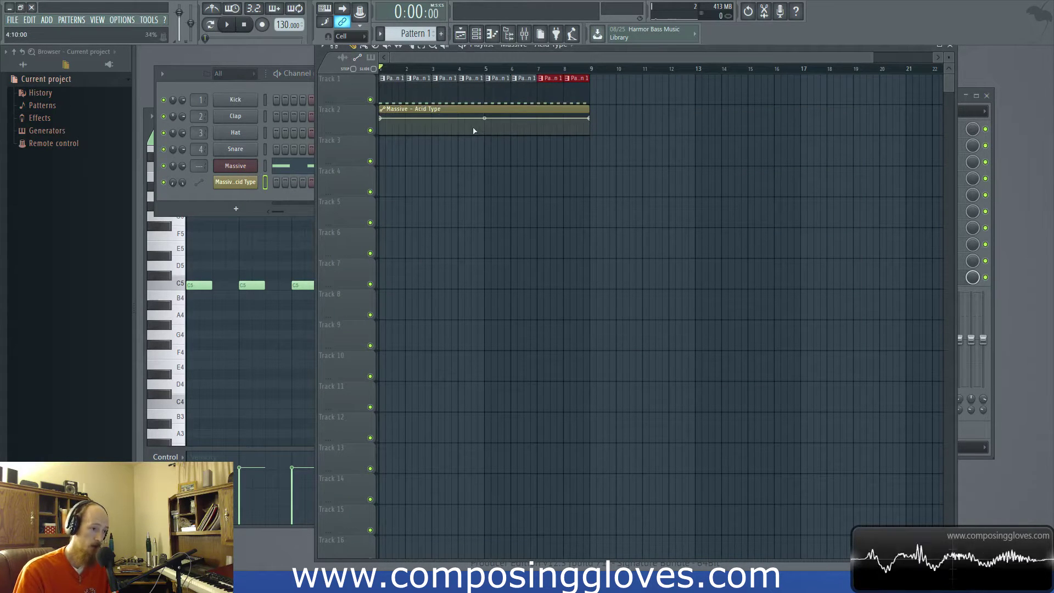
pyautogui.moveTo(474, 130); pyautogui.dragTo(478, 134)
# - Reopen Massive and play the pattern from the start twice to audition the sound with its Acid Type macro in view
pyautogui.click(252, 167)
pyautogui.press('space')
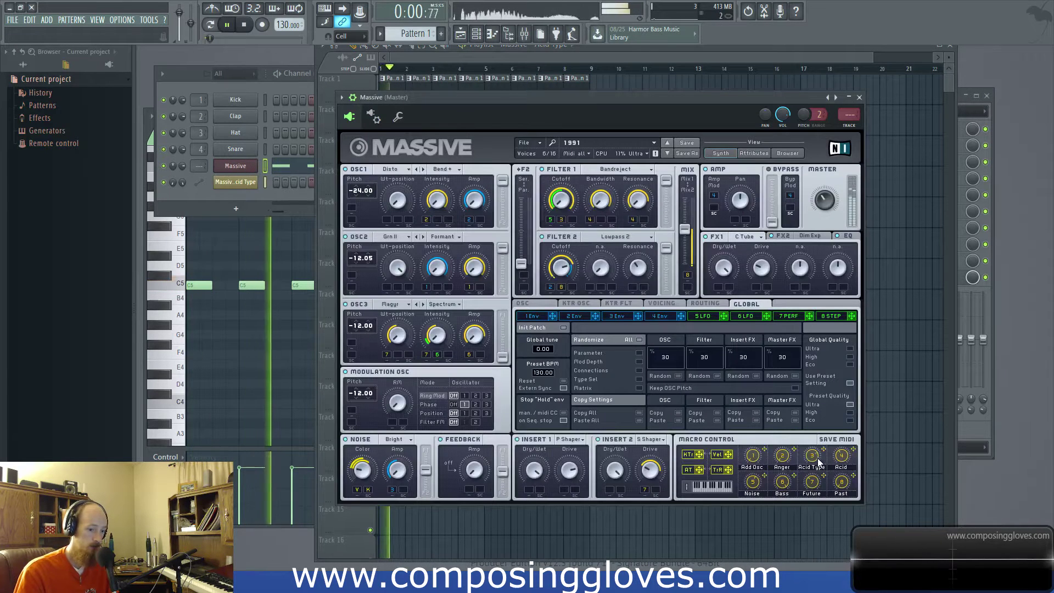
pyautogui.press('space')
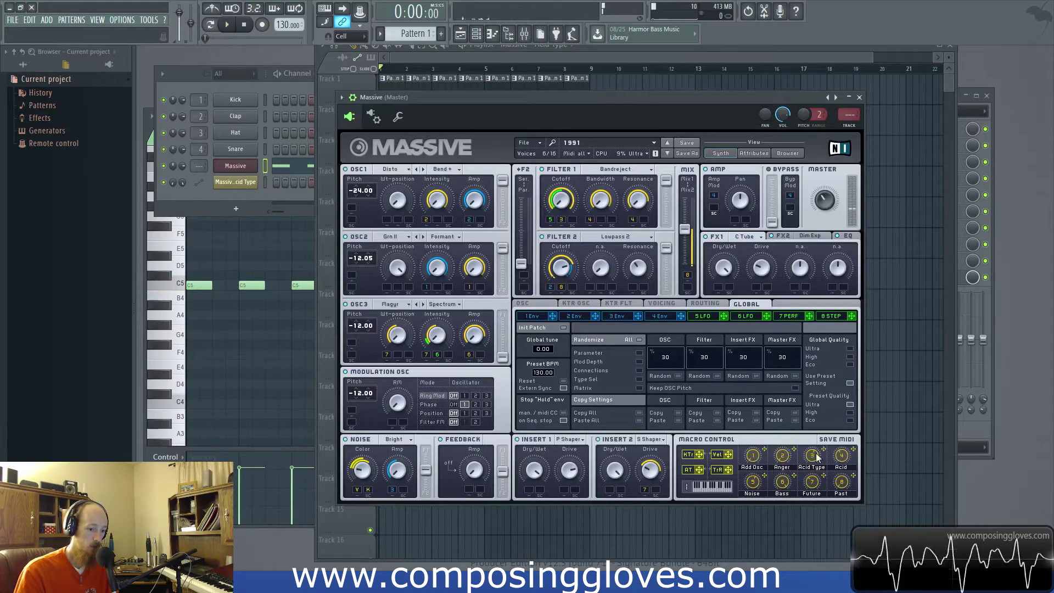
pyautogui.press('space')
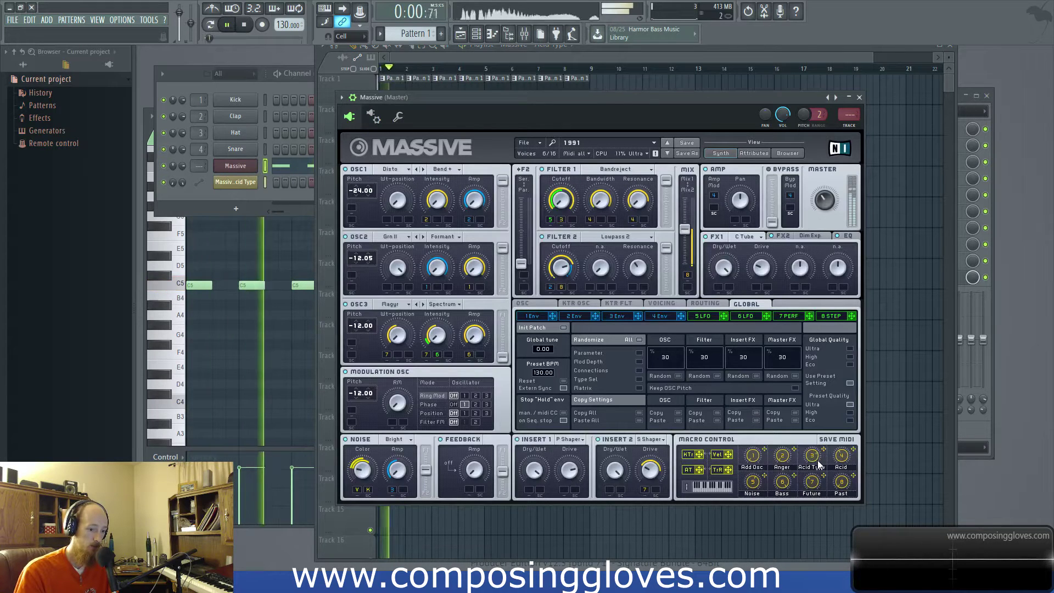
pyautogui.press('space')
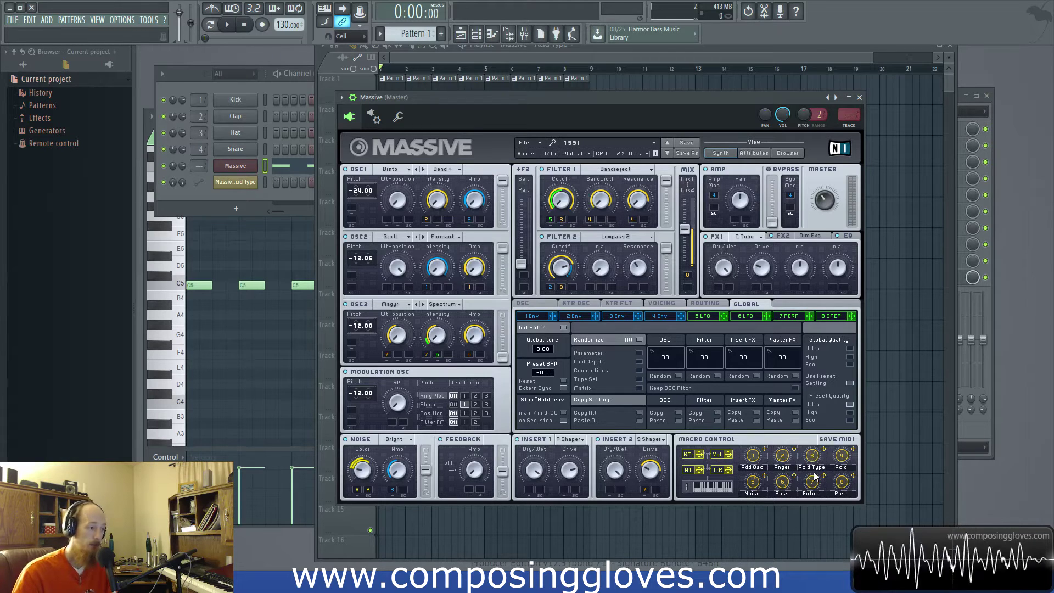
# - Examine the automation and controller link options of the last tweaked parameter
pyautogui.click(149, 20)
pyautogui.moveTo(209, 137)
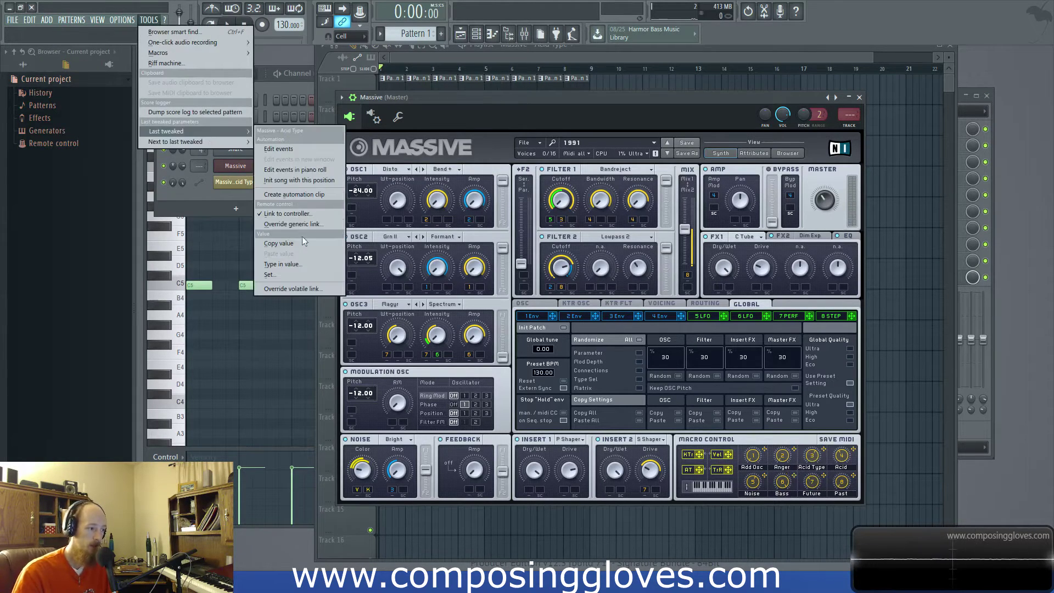
pyautogui.press('Escape')
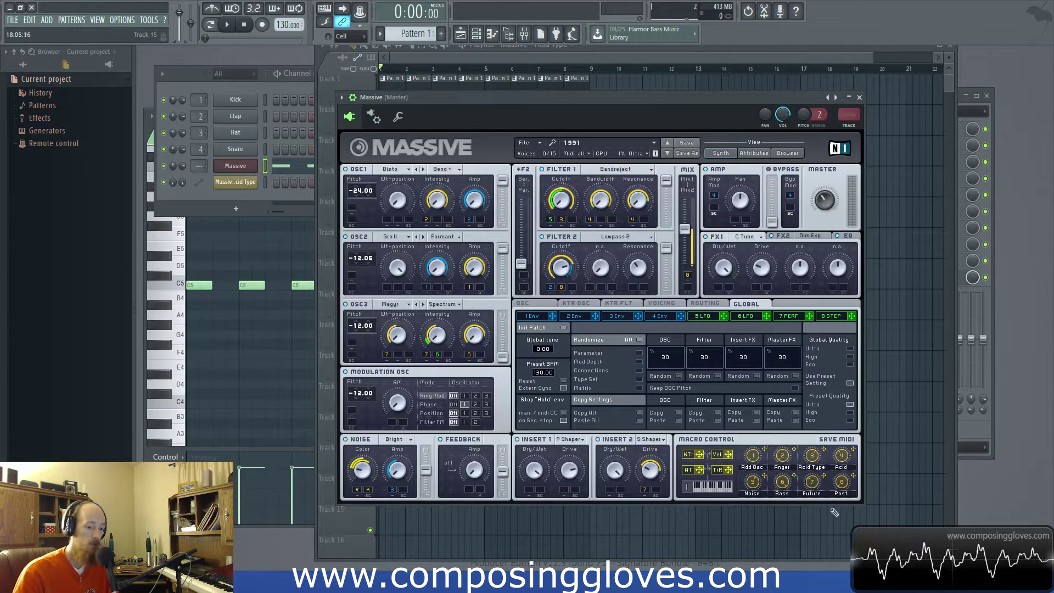
# - Turn the Future macro to 26 and create an automation clip for Massive's INSERT2-PRM2 parameter
pyautogui.moveTo(814, 483); pyautogui.dragTo(815, 492)
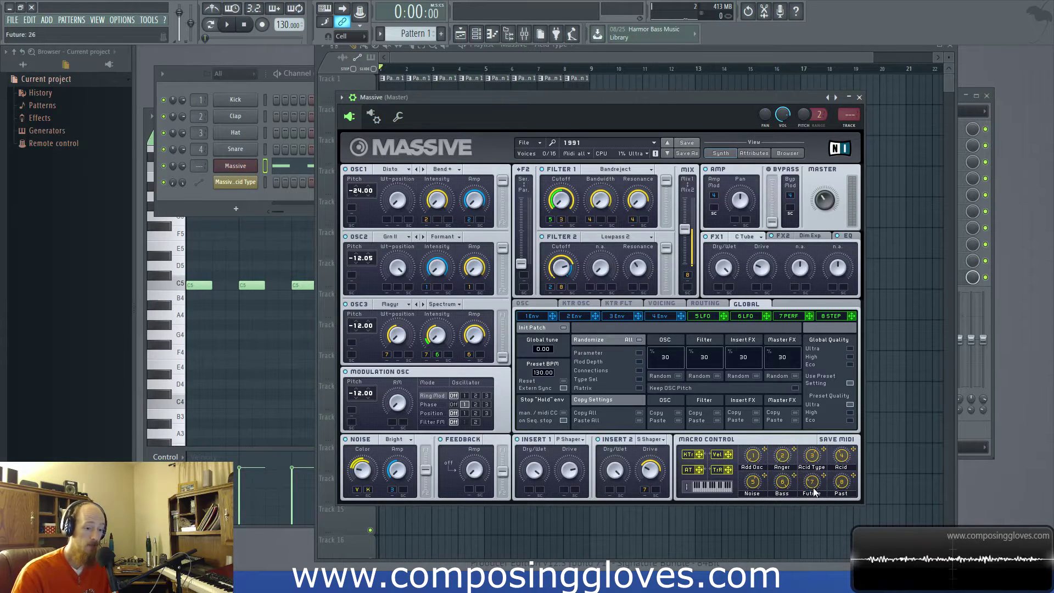
pyautogui.moveTo(525, 103); pyautogui.dragTo(514, 90)
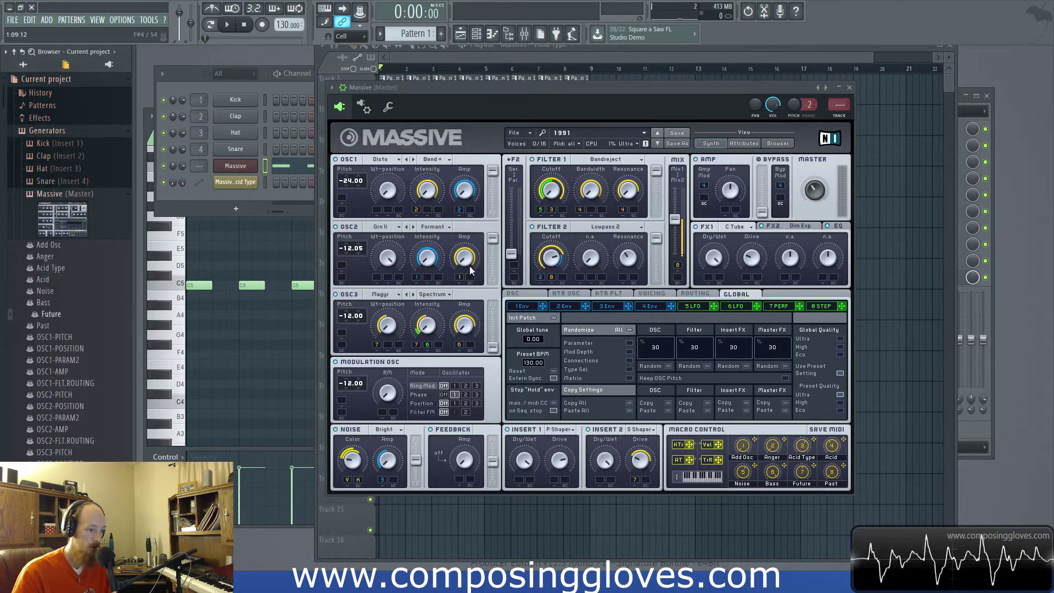
pyautogui.click(640, 463)
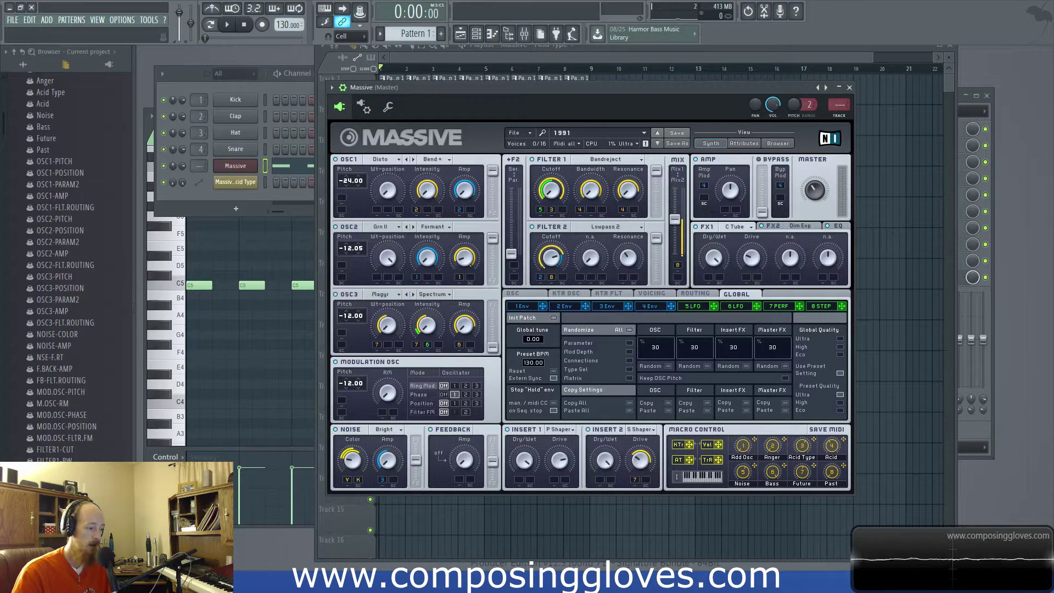
pyautogui.rightClick(85, 426)
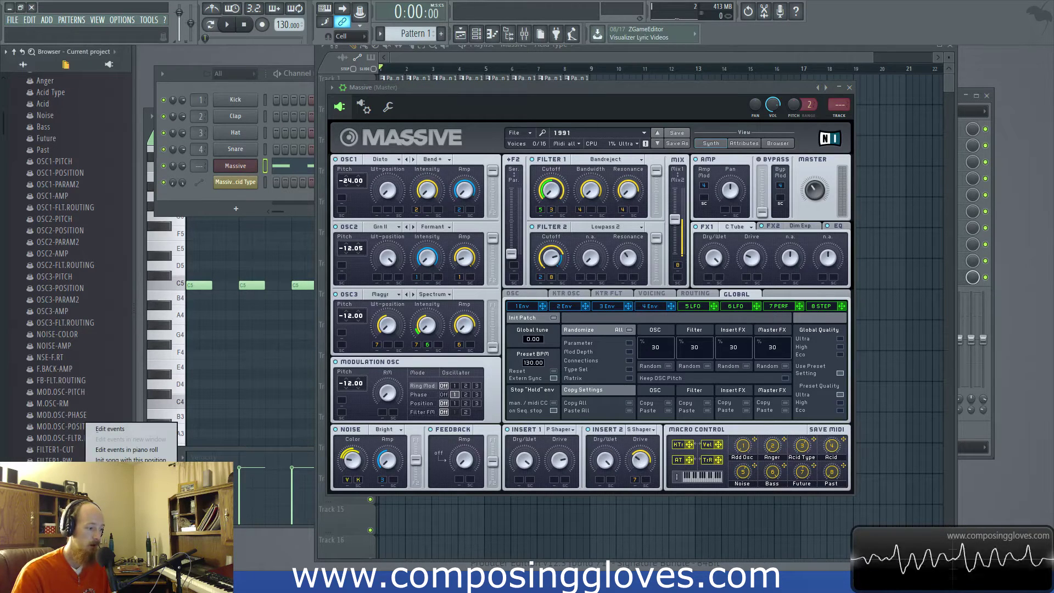
pyautogui.click(131, 460)
pyautogui.moveTo(503, 87); pyautogui.dragTo(477, 173)
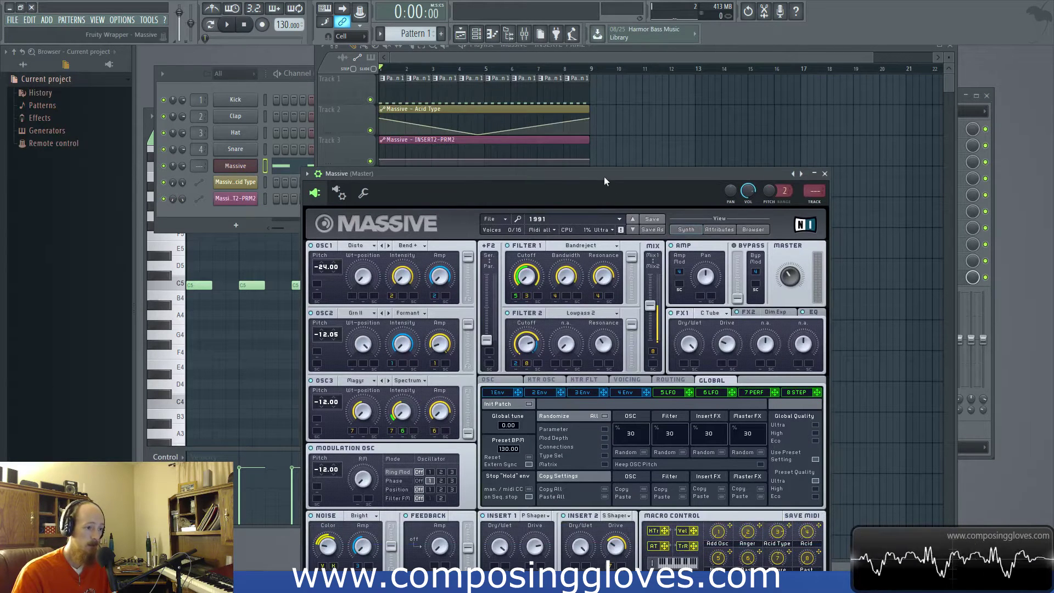
pyautogui.moveTo(604, 177); pyautogui.dragTo(600, 125)
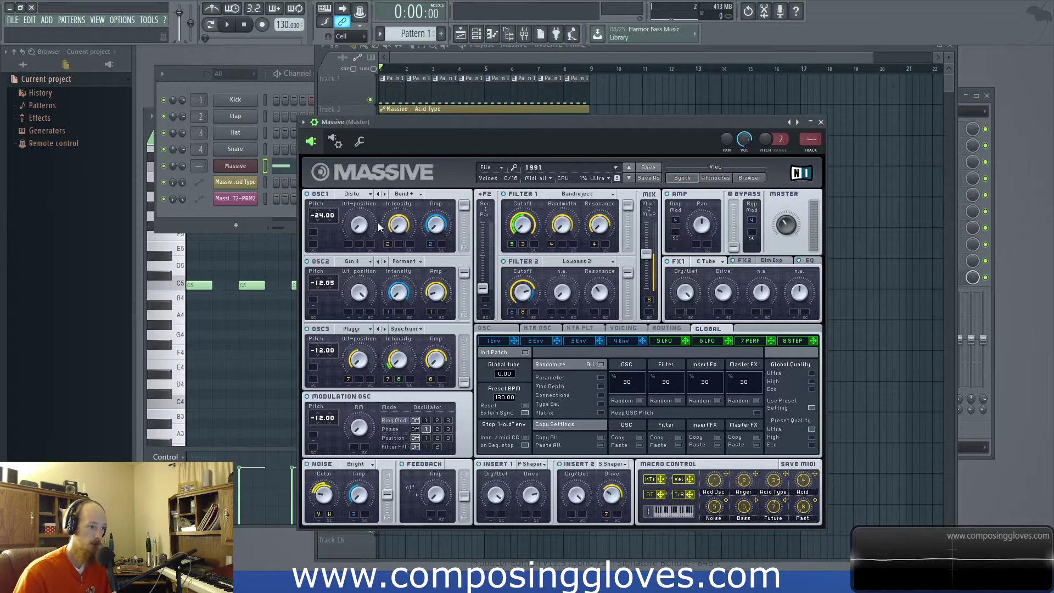
# - List Massive's parameters in the Browser again and look through them from the macros down to the insert effect entries
pyautogui.rightClick(458, 264)
pyautogui.click(494, 380)
pyautogui.scroll(5, 38, 431)
pyautogui.scroll(-15, 67, 436)
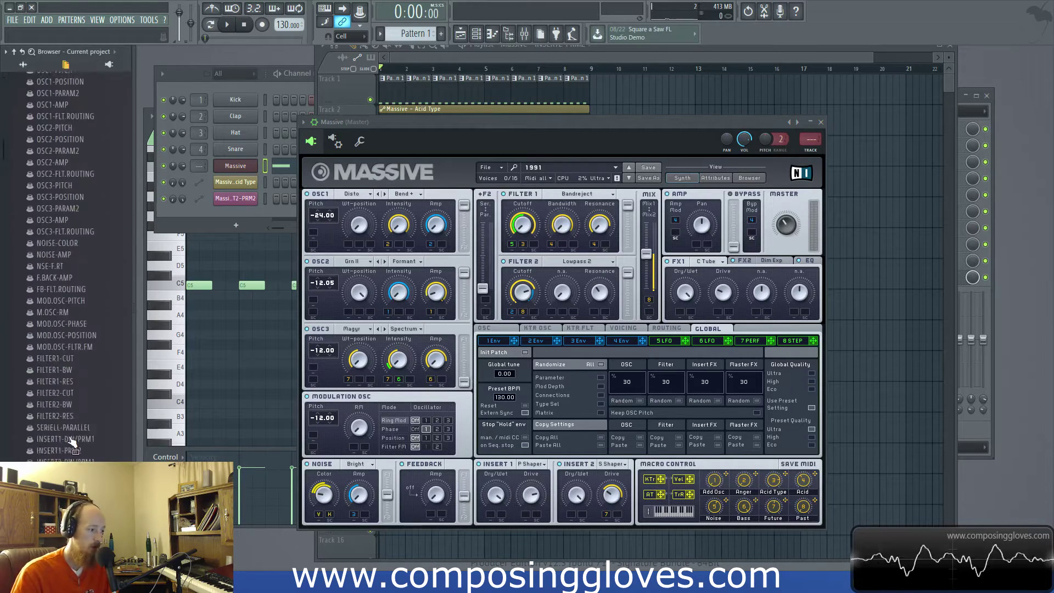
pyautogui.scroll(12, 70, 433)
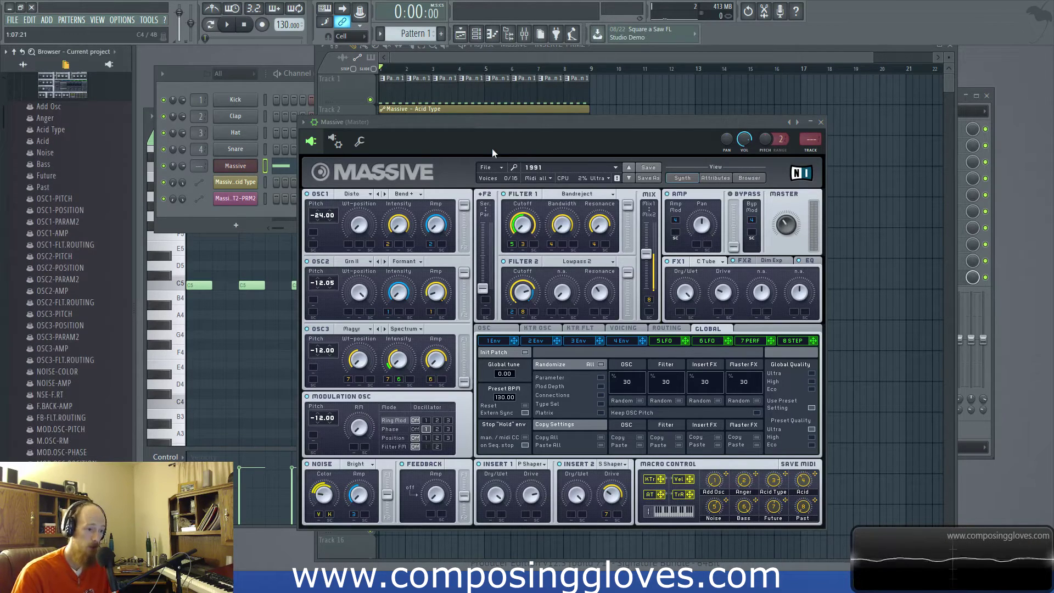
pyautogui.moveTo(524, 130); pyautogui.dragTo(523, 127)
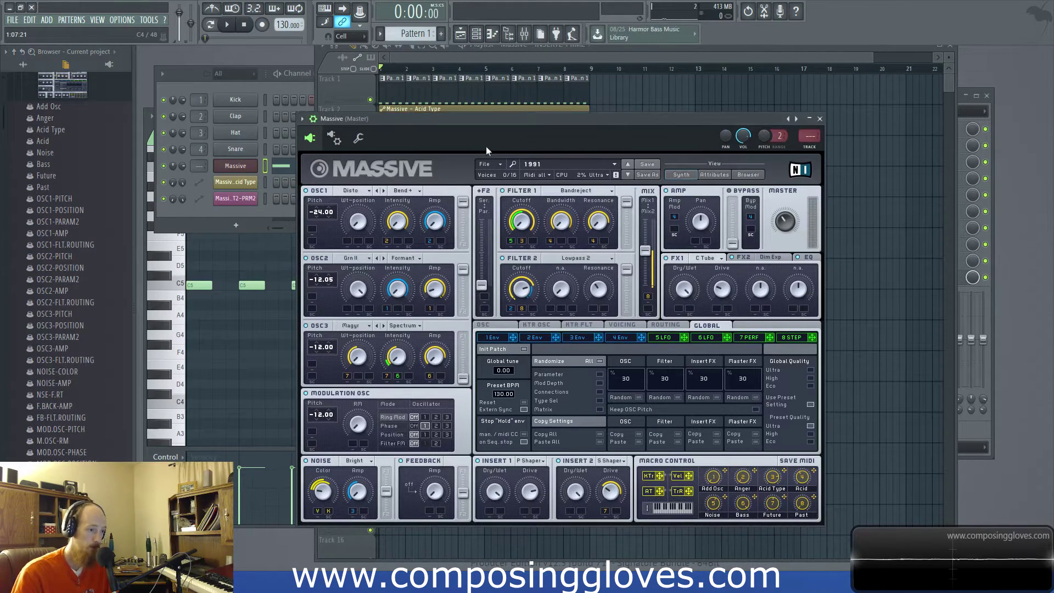
# - Close the Massive window and collapse its parameter list in the Browser
pyautogui.click(819, 119)
pyautogui.scroll(4, 84, 181)
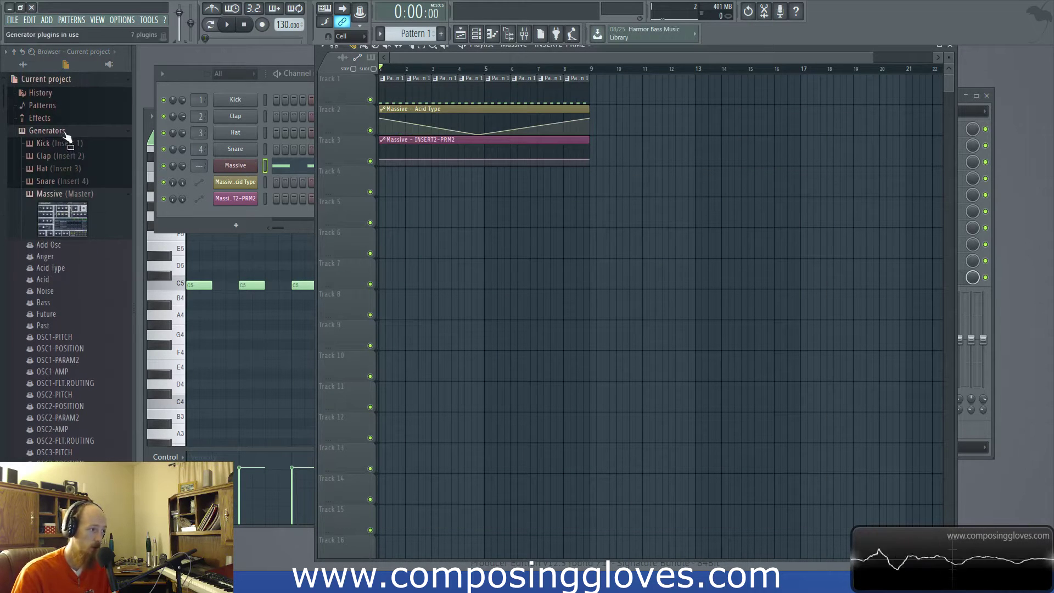
pyautogui.click(70, 208)
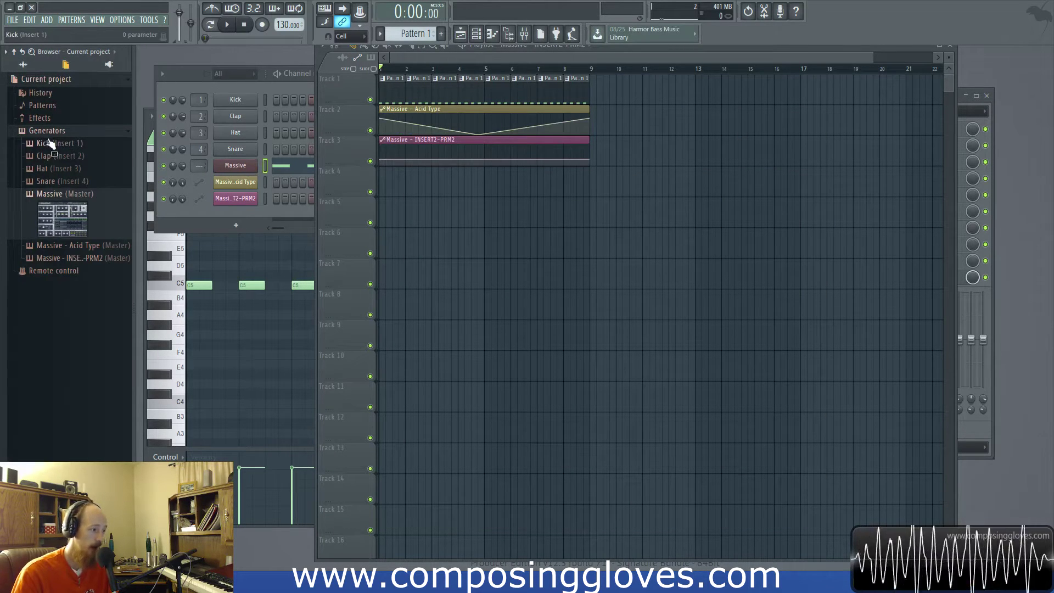
# - Check the options for the last tweaked INSERT2-PRM2 parameter and bring the channel rack to the front
pyautogui.click(147, 22)
pyautogui.moveTo(199, 136)
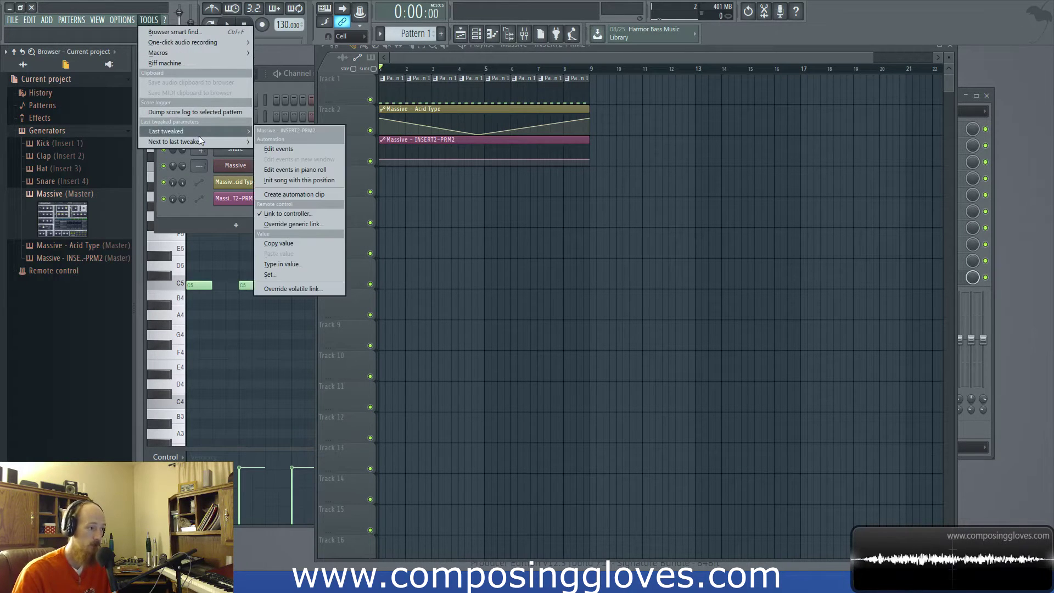
pyautogui.click(282, 58)
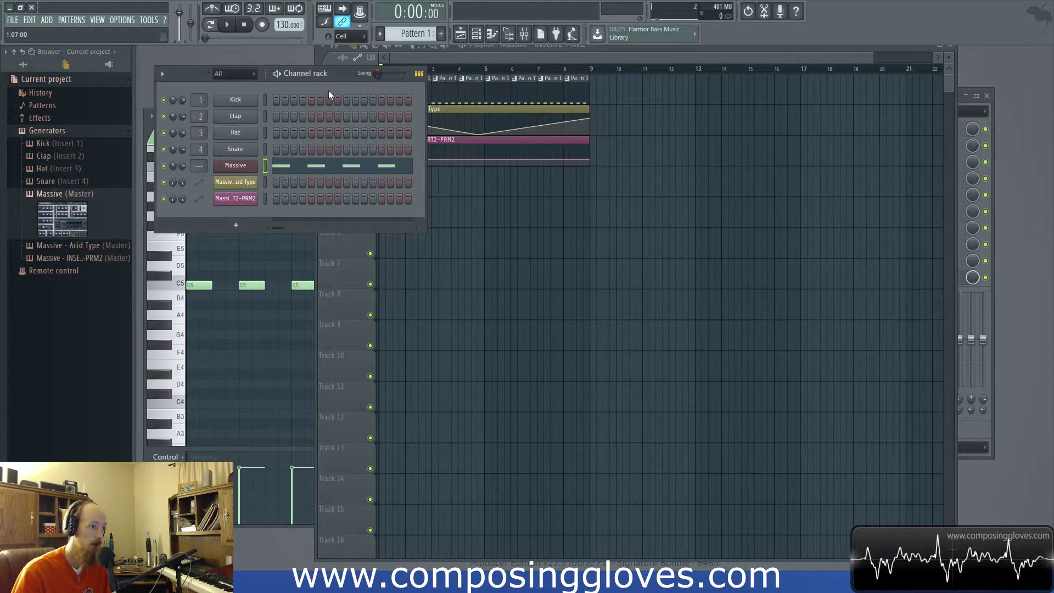
# - Open the Massive plugin window and list the synth's parameters in the Browser
pyautogui.click(236, 166)
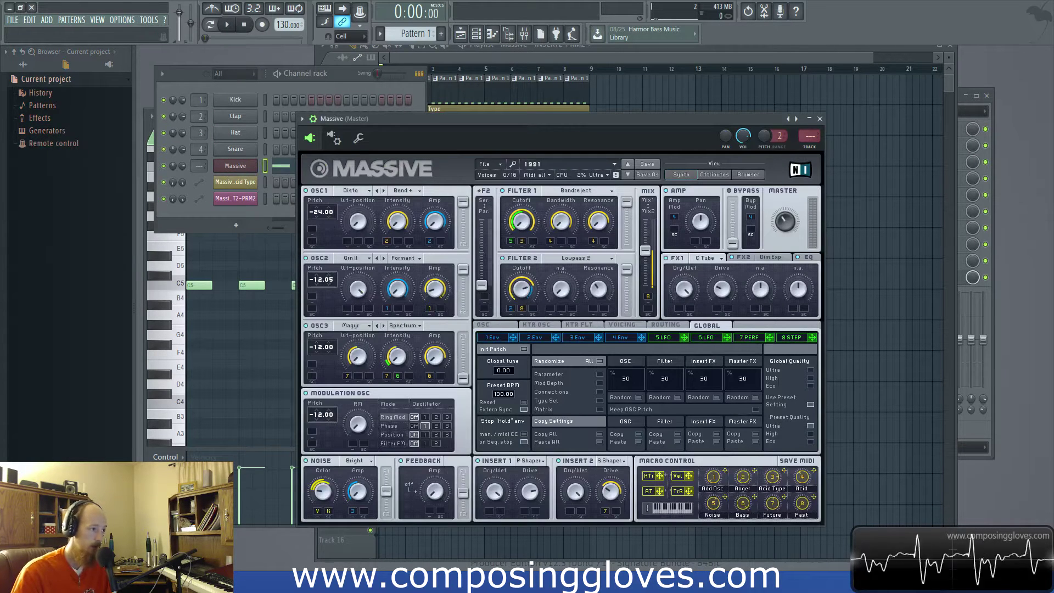
pyautogui.moveTo(554, 120); pyautogui.dragTo(552, 90)
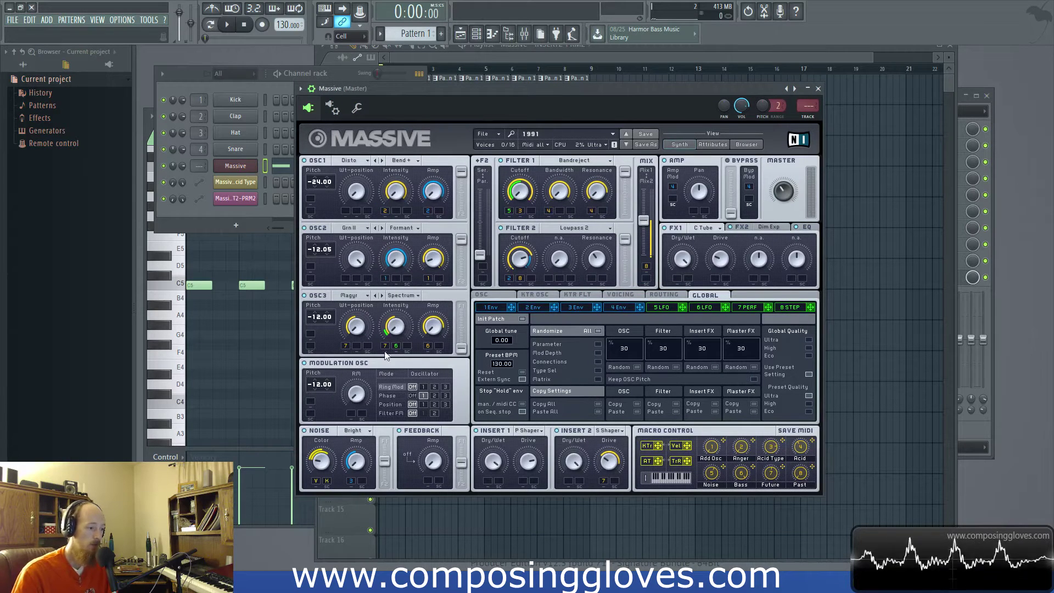
pyautogui.rightClick(399, 329)
pyautogui.click(389, 327)
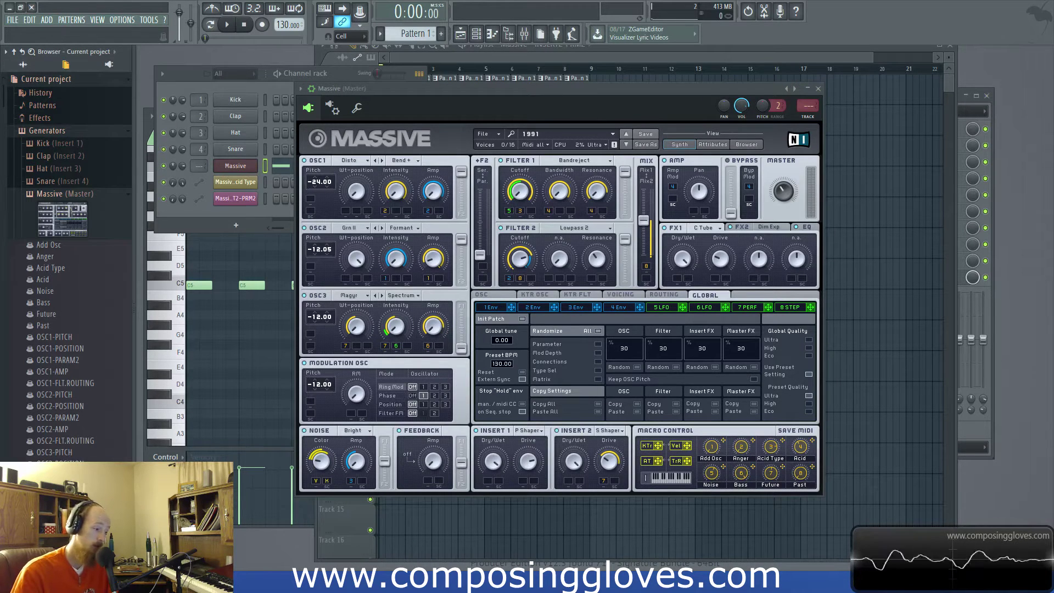
# - Create an automation clip for Massive's OSC1-PITCH parameter from the Browser's parameter list
pyautogui.rightClick(71, 425)
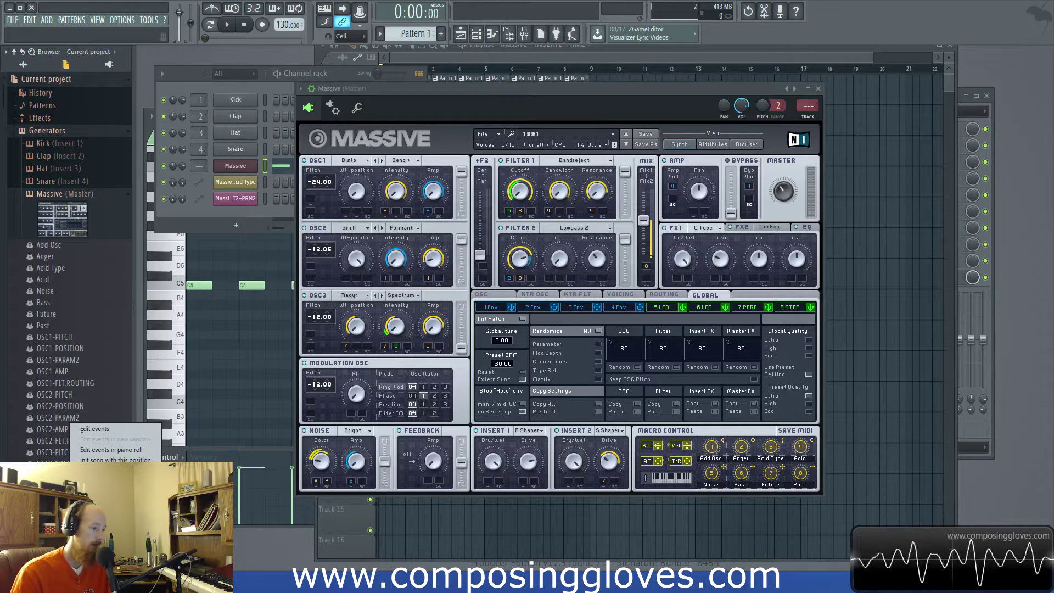
pyautogui.press('Escape')
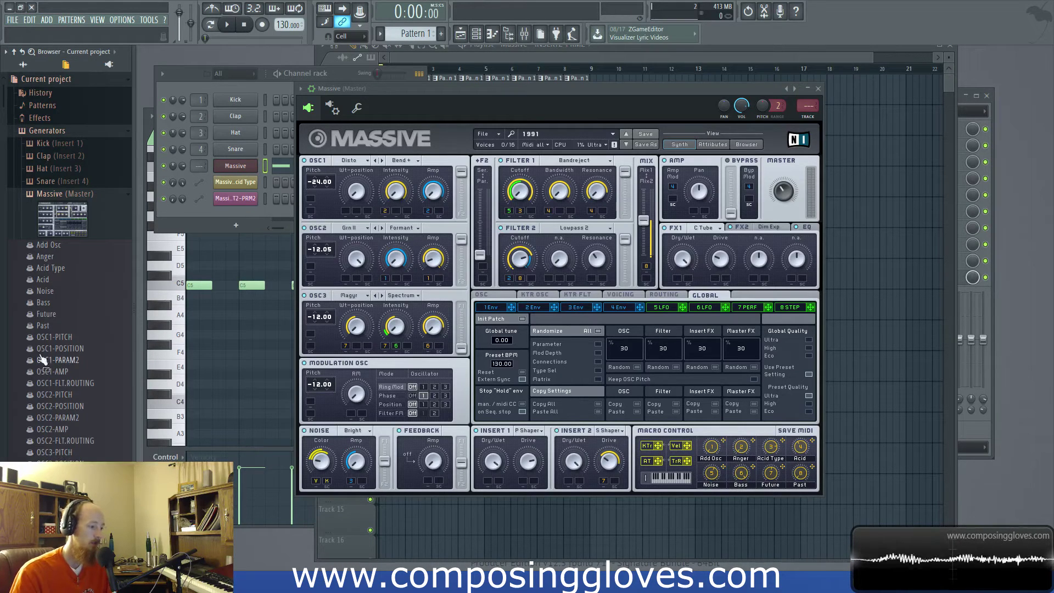
pyautogui.rightClick(65, 339)
pyautogui.click(94, 382)
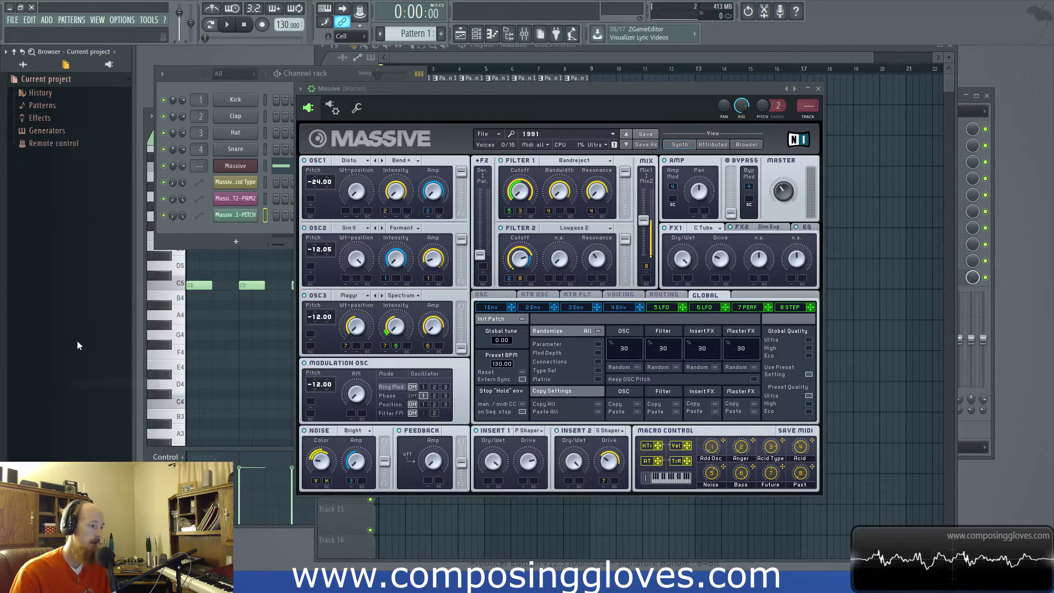
# - Bring the playlist to the front and delete the OSC1-PITCH, INSERT2-PRM2 and Acid Type automation clips from its tracks
pyautogui.click(478, 61)
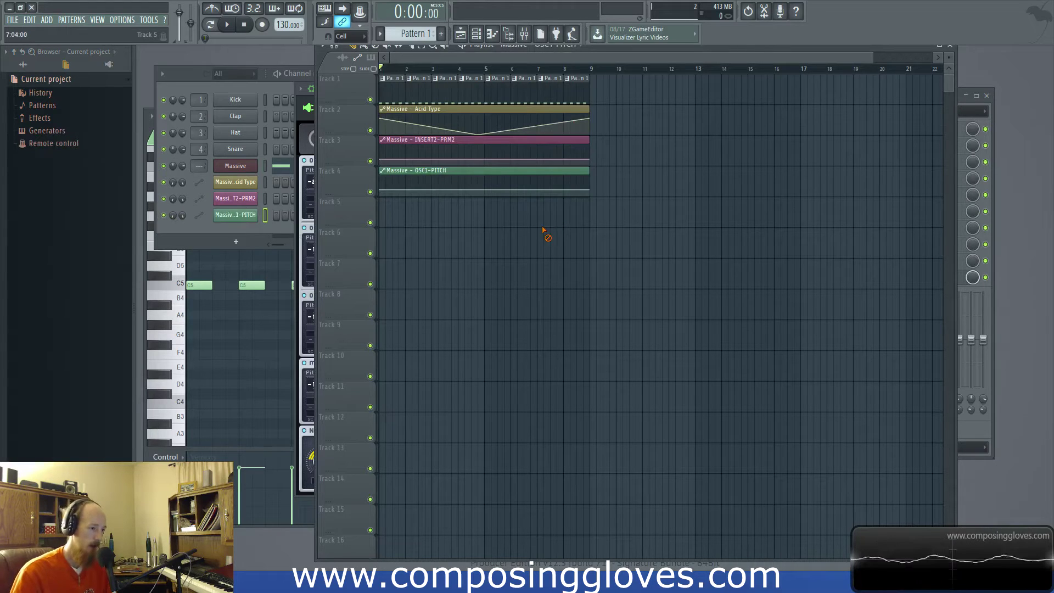
pyautogui.rightClick(527, 181)
pyautogui.rightClick(511, 149)
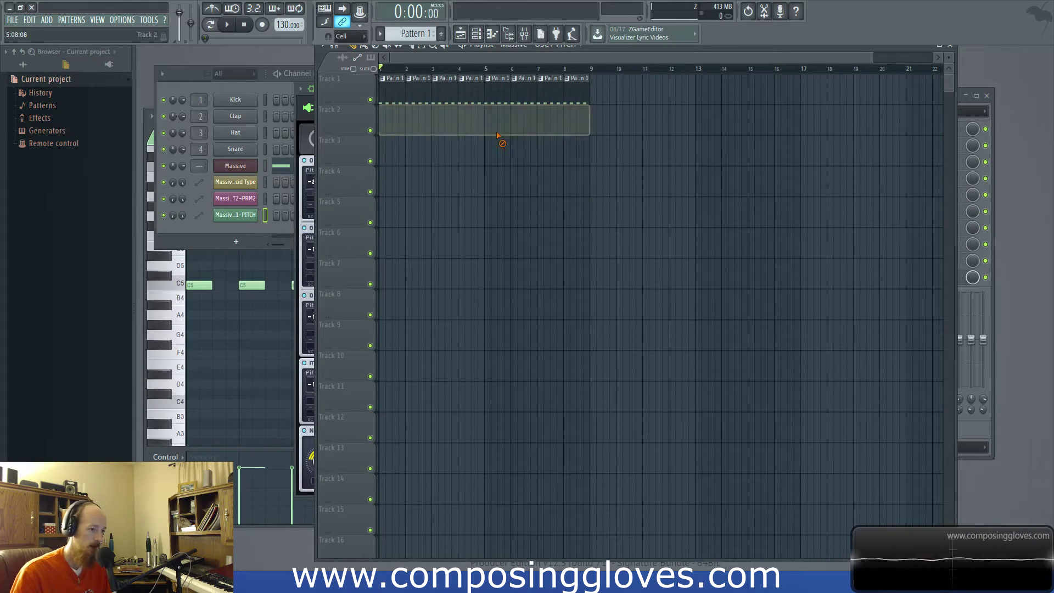
pyautogui.rightClick(501, 133)
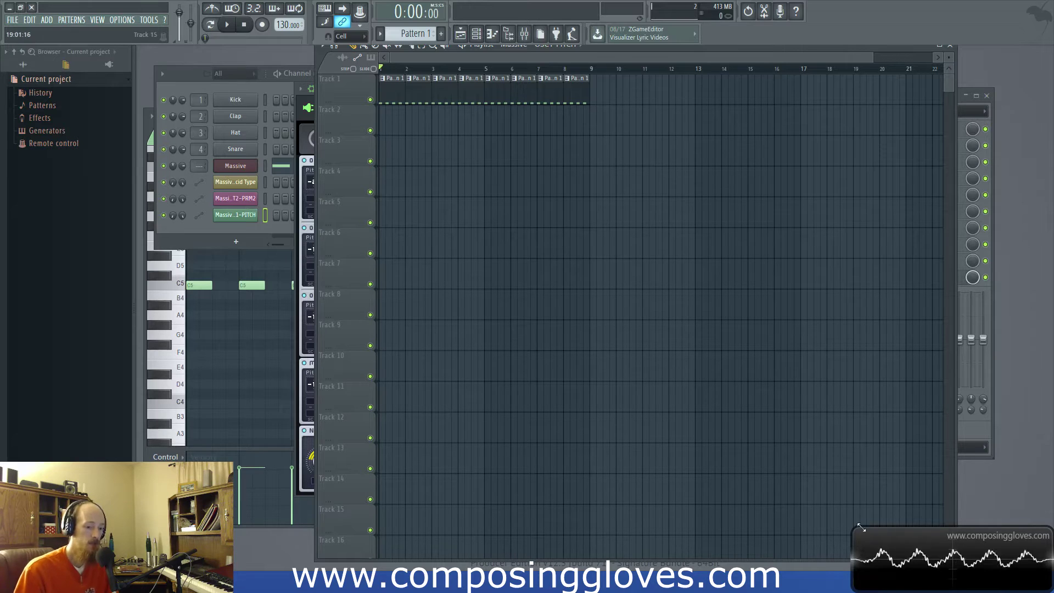
# - Check the running AutoHotkey script's tray options, and switch to Chrome to show the download options on autohotkey.com
pyautogui.moveTo(850, 560); pyautogui.dragTo(862, 560)
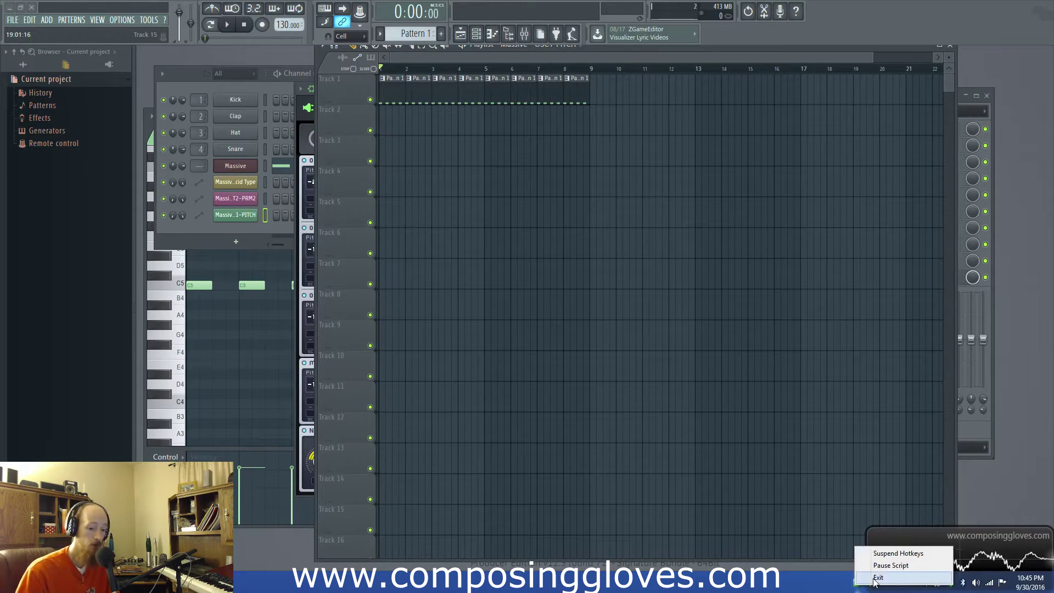
pyautogui.click(788, 578)
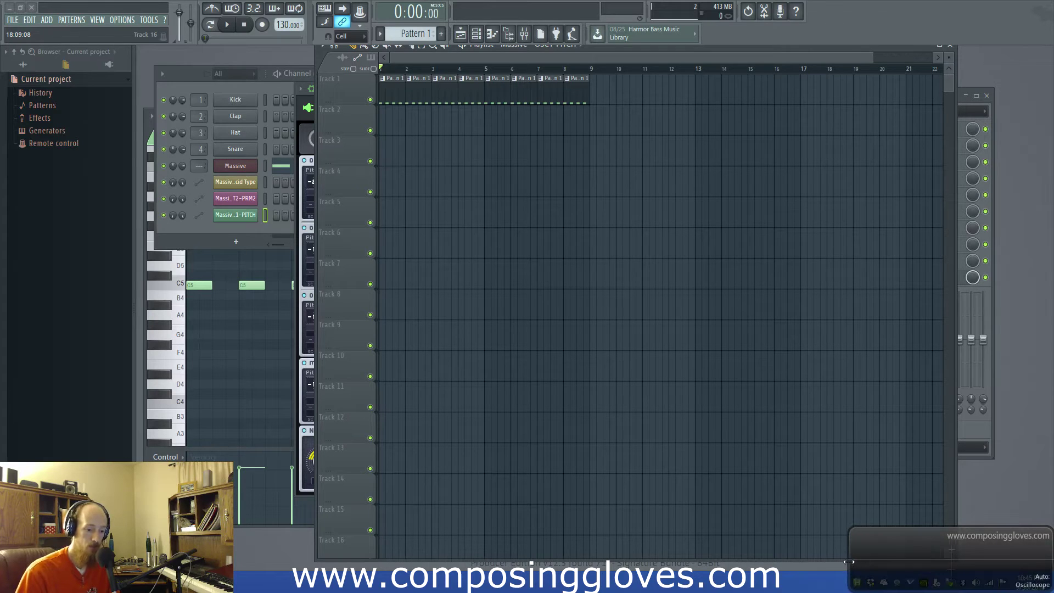
pyautogui.hotkey('alt', 'Tab')
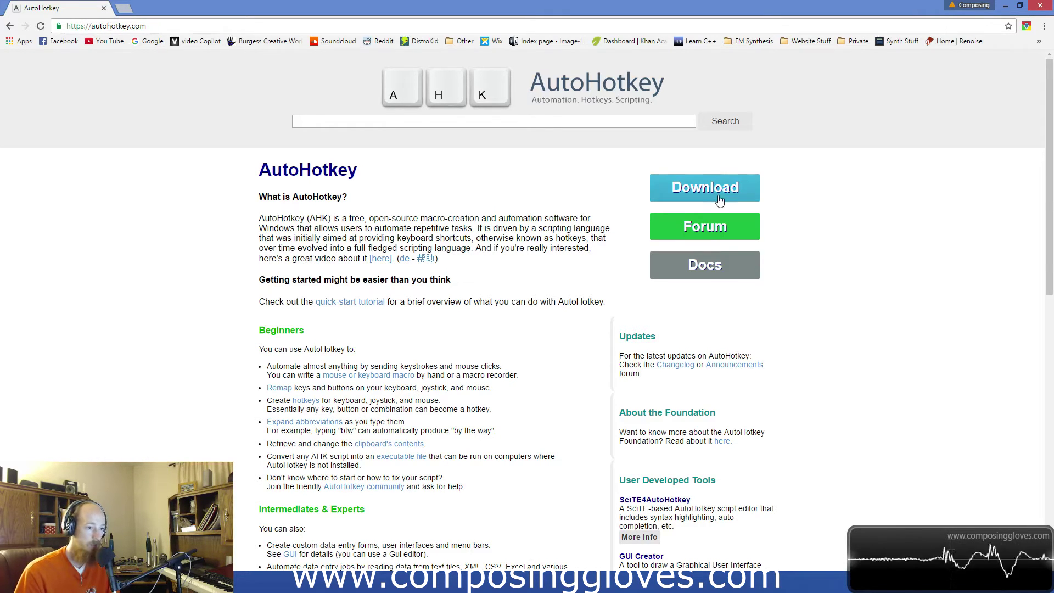
pyautogui.moveTo(719, 200)
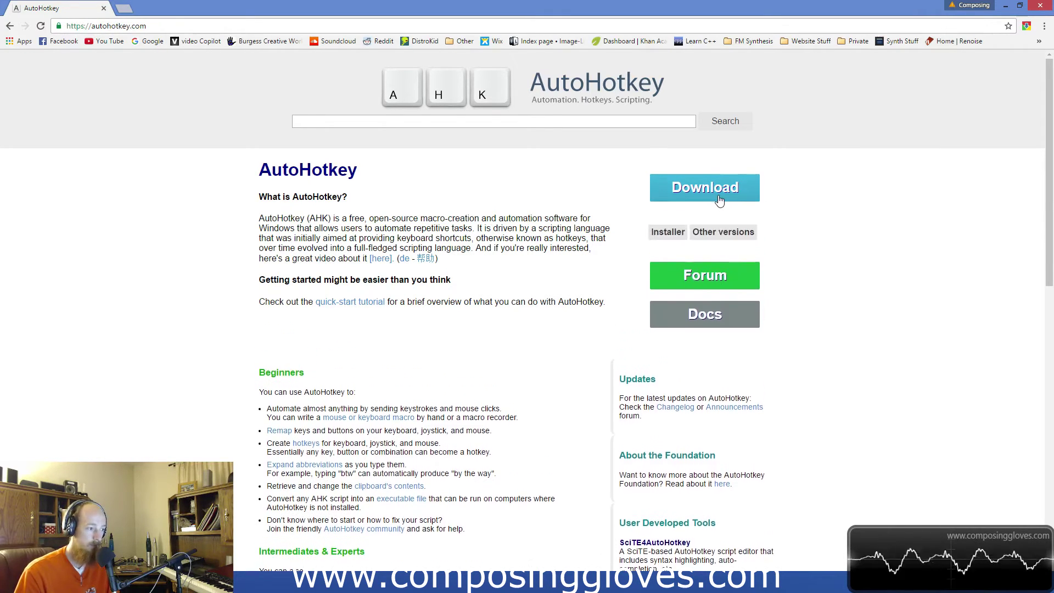
pyautogui.click(676, 229)
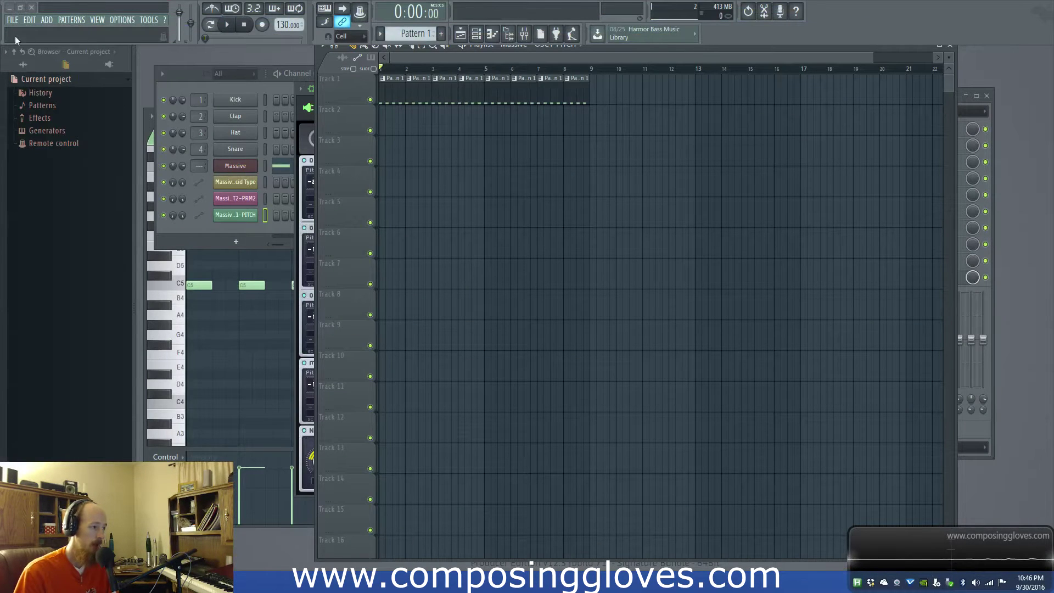
# - Minimise FL Studio and check the desktop's options for creating a new AutoHotkey Script without making one
pyautogui.click(9, 7)
pyautogui.click(9, 7)
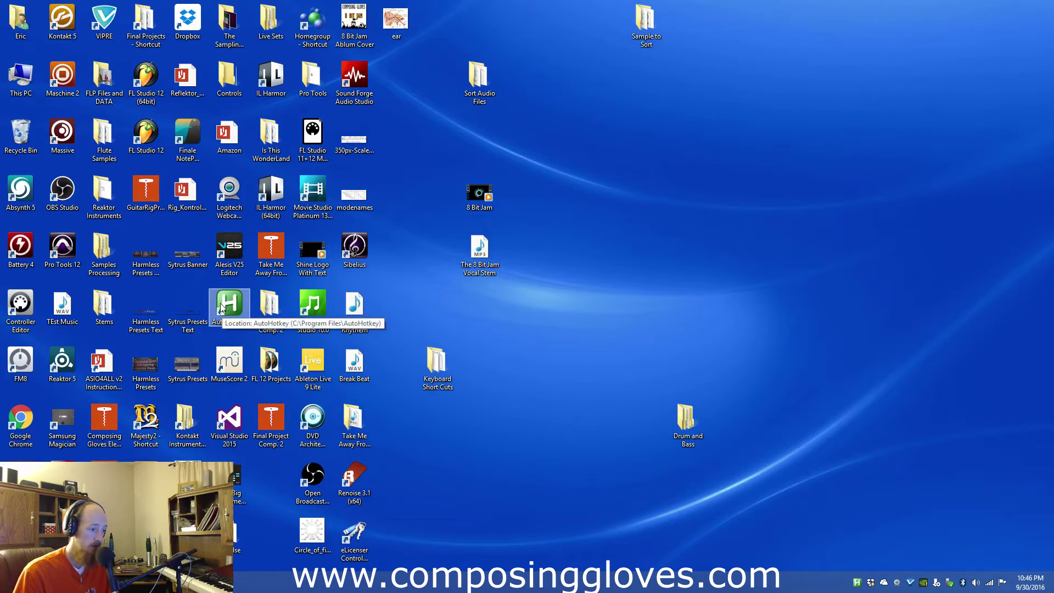
pyautogui.rightClick(575, 238)
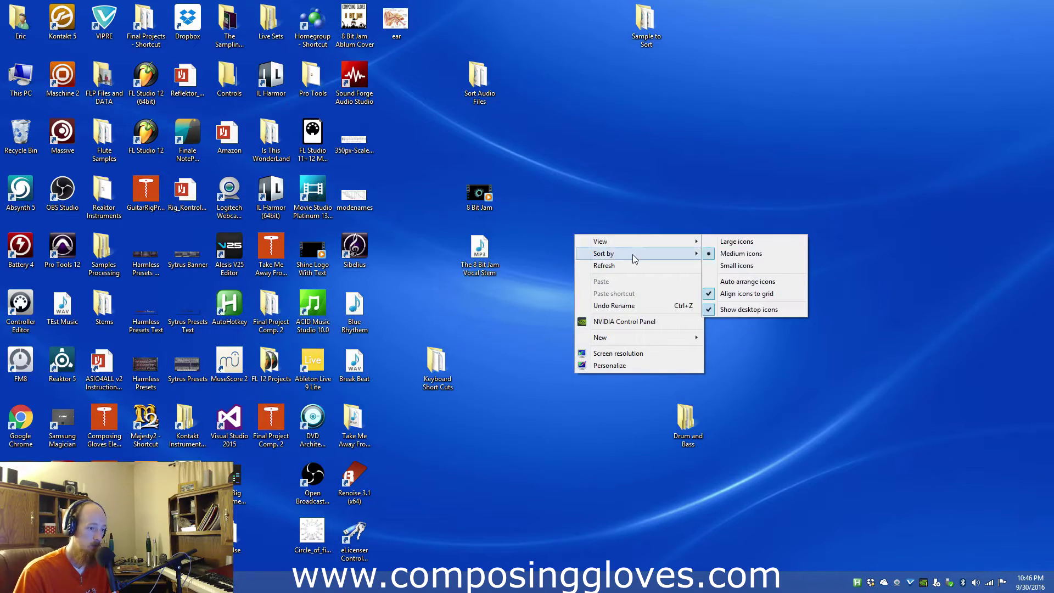
pyautogui.moveTo(653, 338)
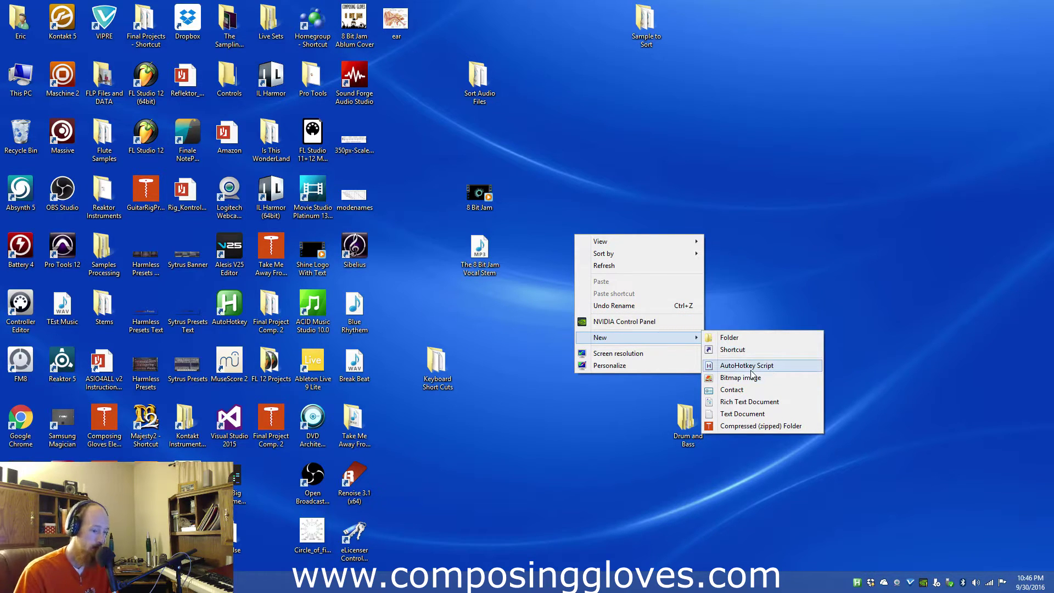
pyautogui.click(756, 280)
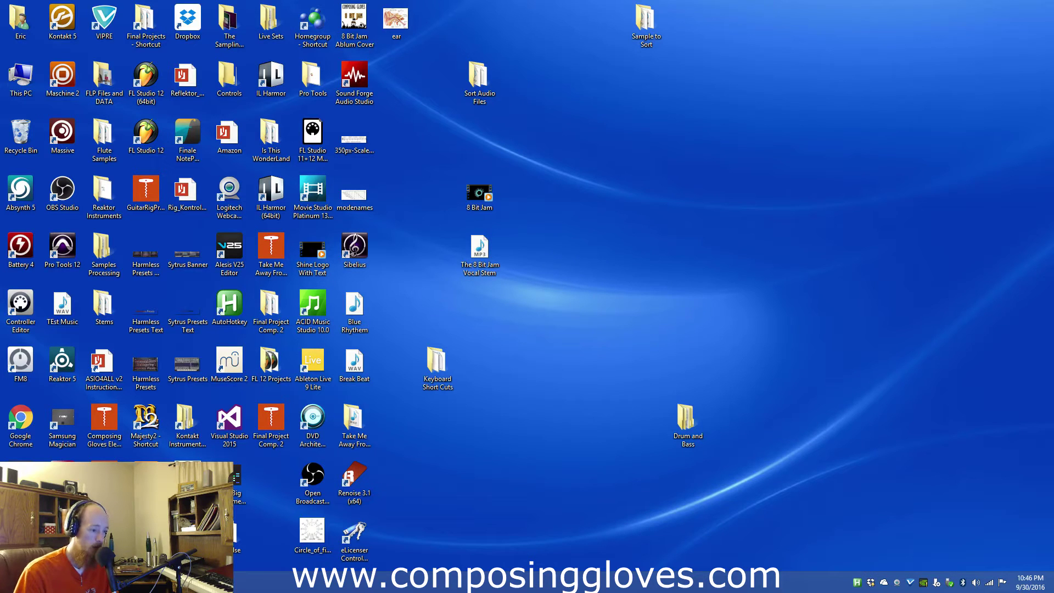
# - Open the Keyboard Short Cuts folder on the desktop and the Help Manule text document inside it
pyautogui.doubleClick(438, 363)
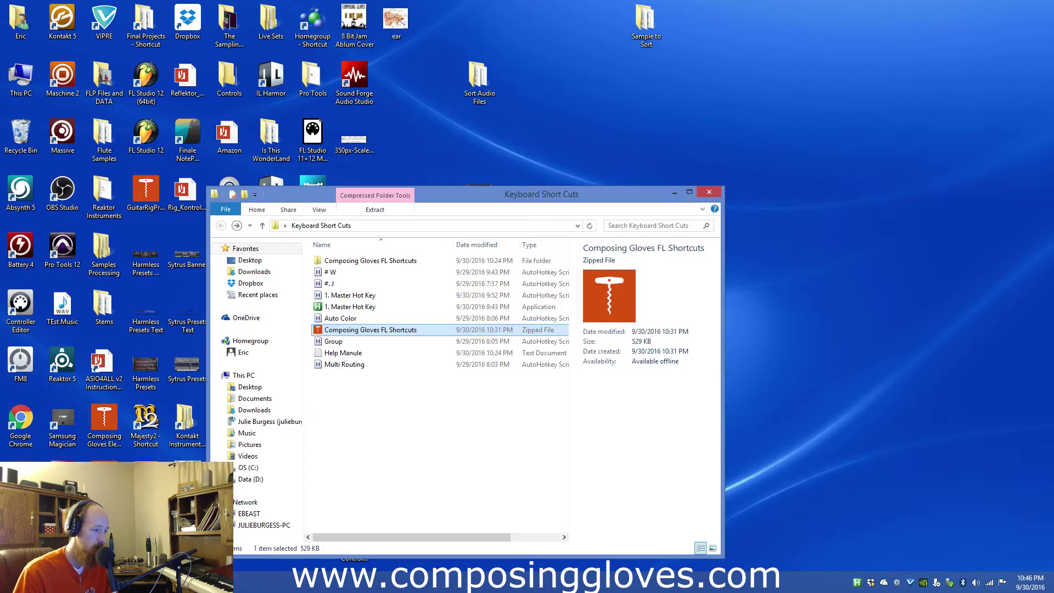
pyautogui.moveTo(464, 194); pyautogui.dragTo(486, 148)
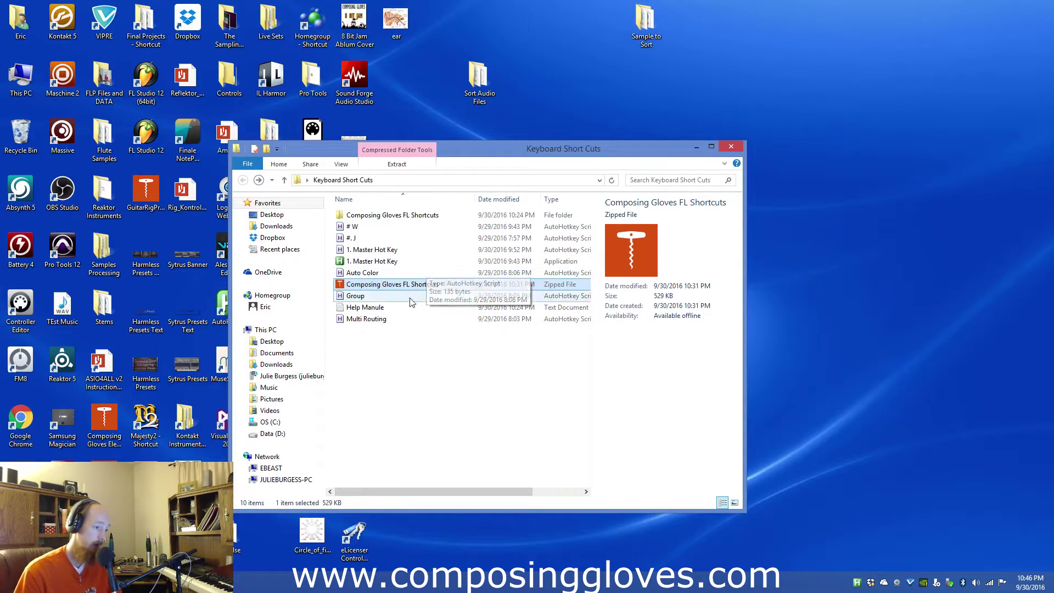
pyautogui.doubleClick(390, 309)
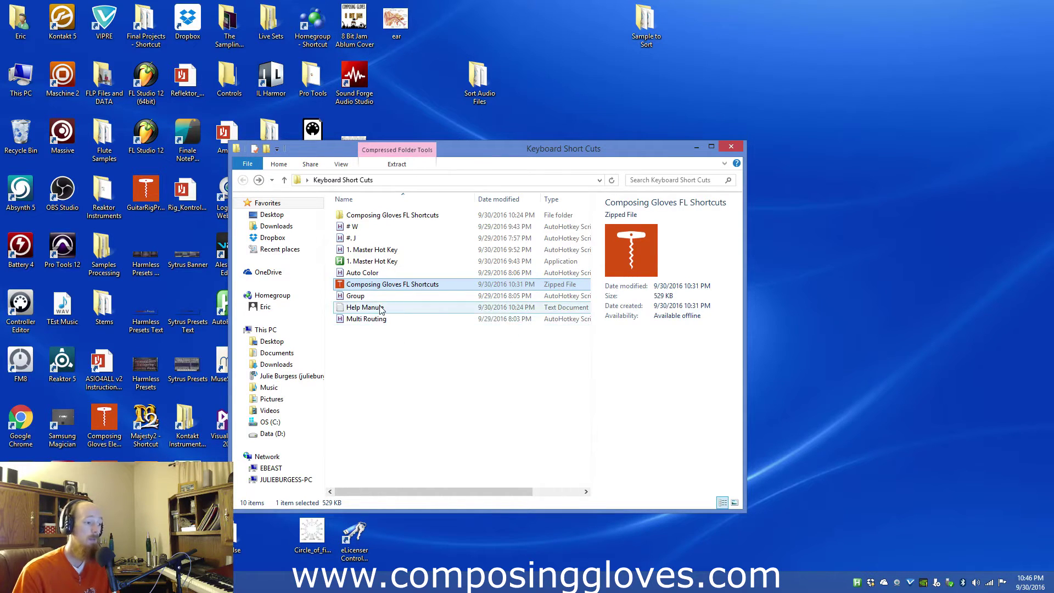
# - Read the Help Manule's command list for the mixer and plug-in shortcuts, and close the document
pyautogui.scroll(-3, 286, 357)
pyautogui.scroll(-6, 285, 358)
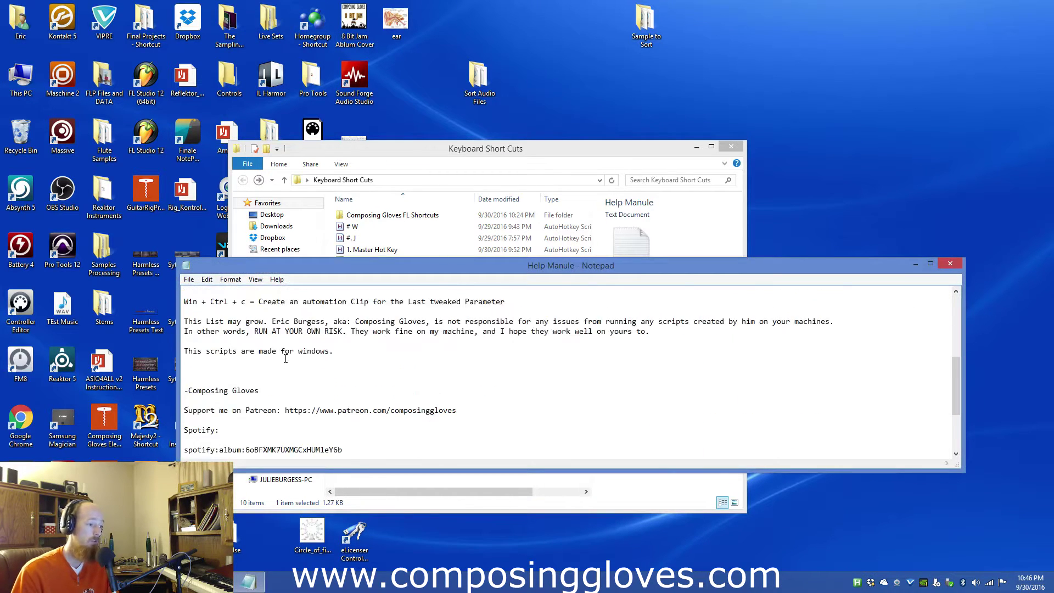
pyautogui.scroll(5, 307, 406)
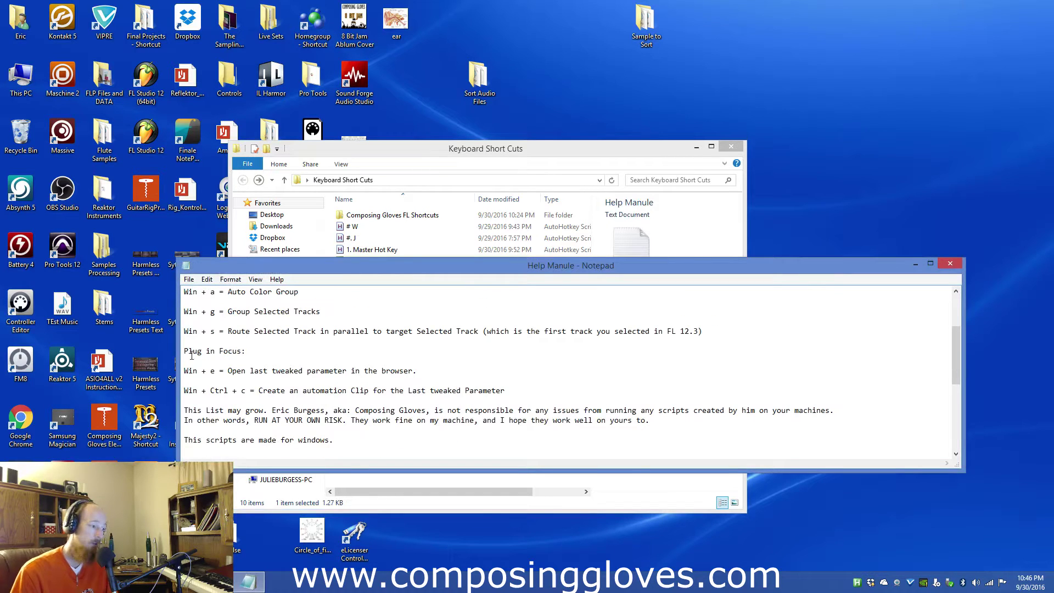
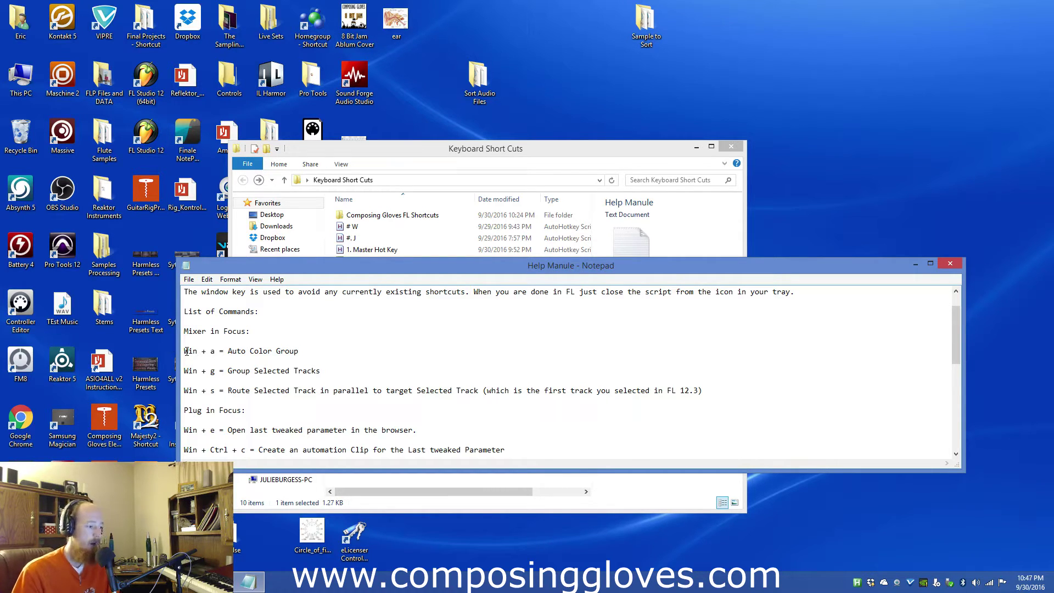
pyautogui.moveTo(184, 351); pyautogui.dragTo(315, 349)
pyautogui.click(332, 360)
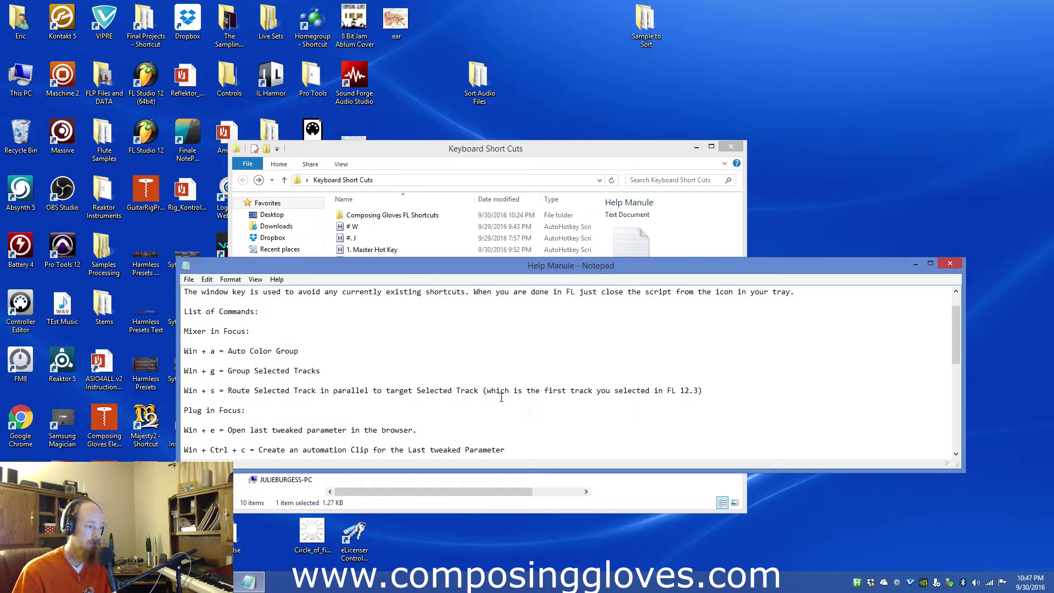
pyautogui.scroll(-4, 395, 393)
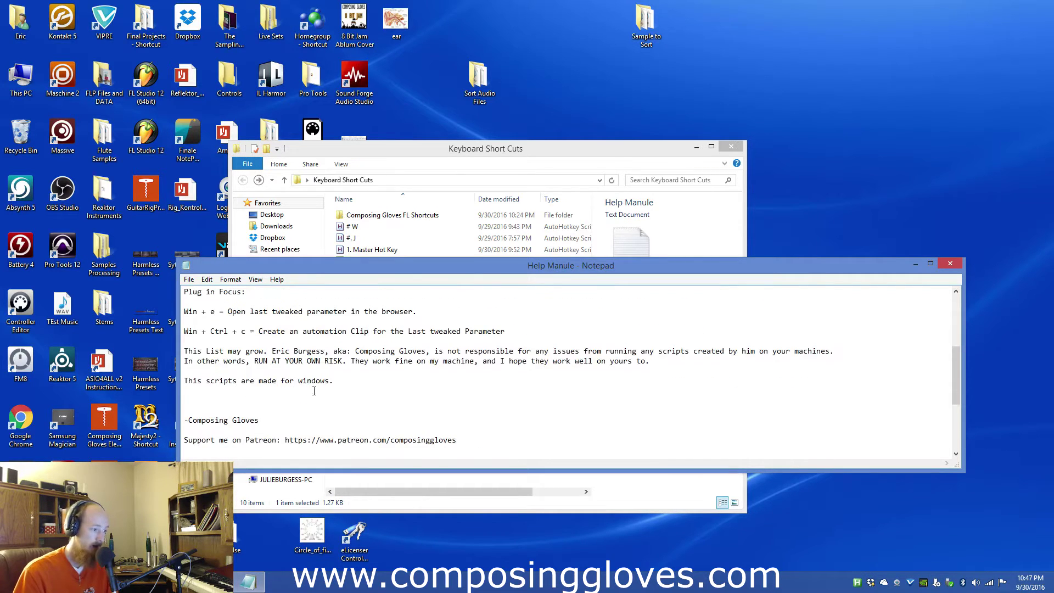
pyautogui.click(952, 263)
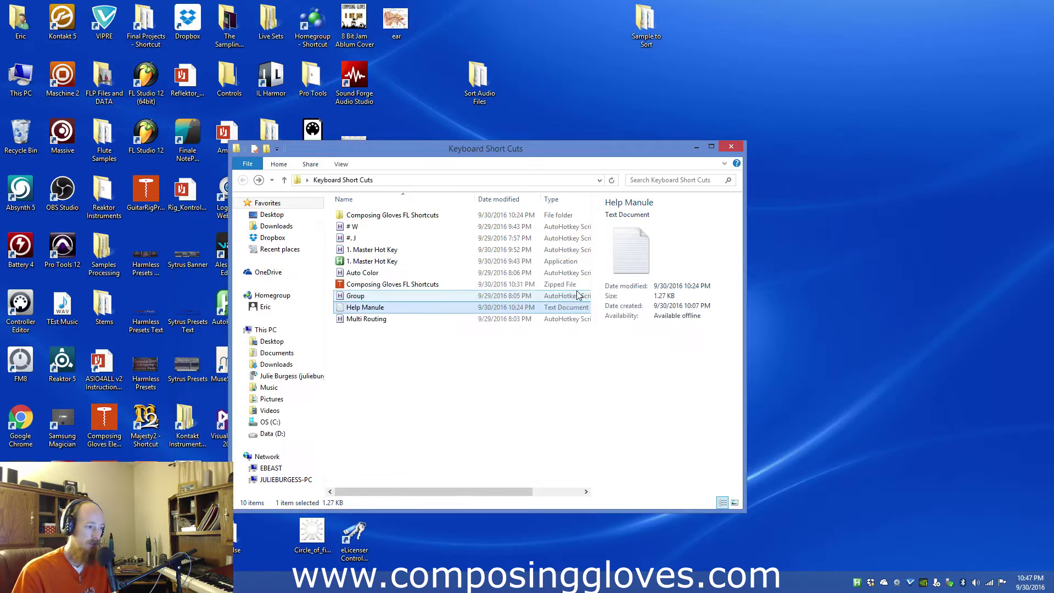
# - Open the 1. Master Hot Key AutoHotkey script for editing in Notepad and close it again
pyautogui.click(378, 261)
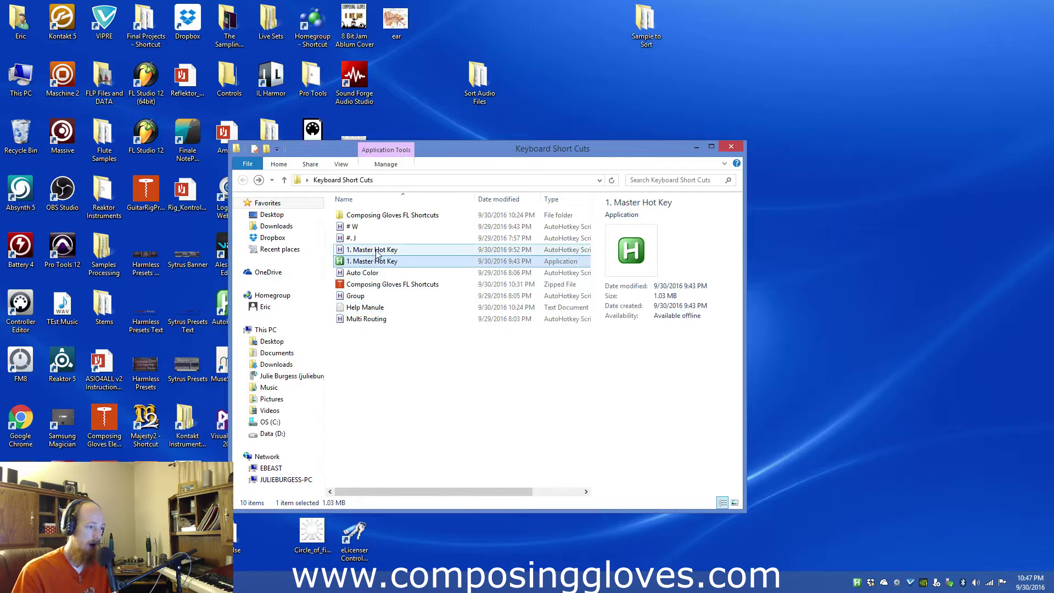
pyautogui.click(377, 251)
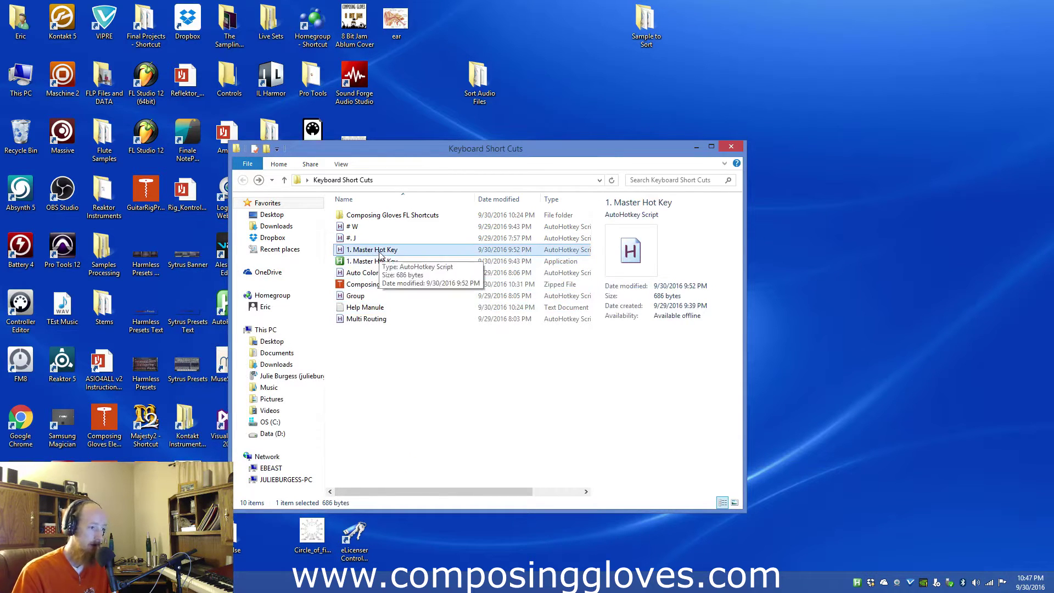
pyautogui.rightClick(379, 253)
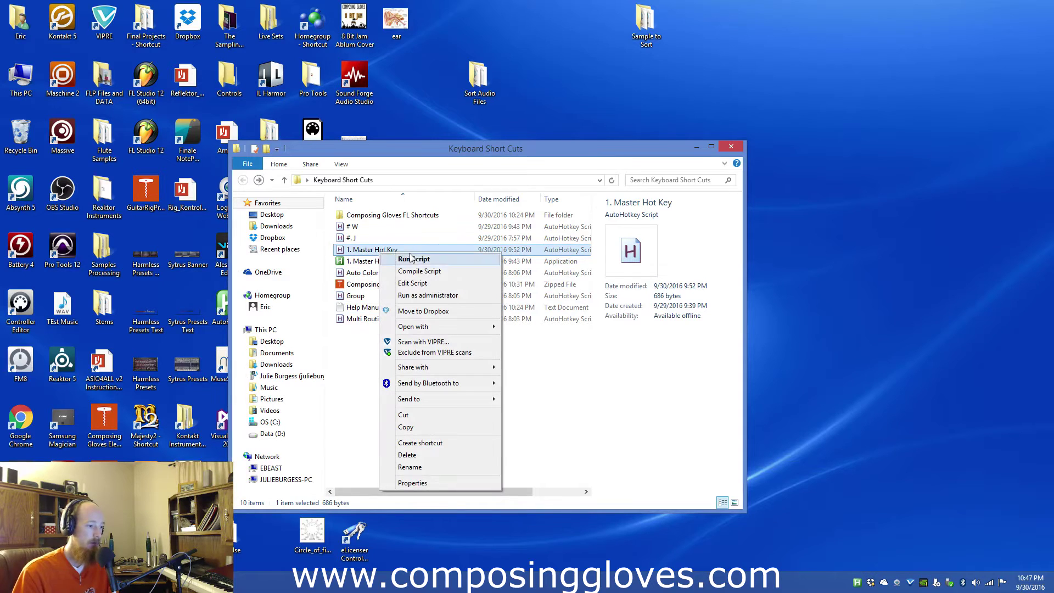
pyautogui.click(442, 283)
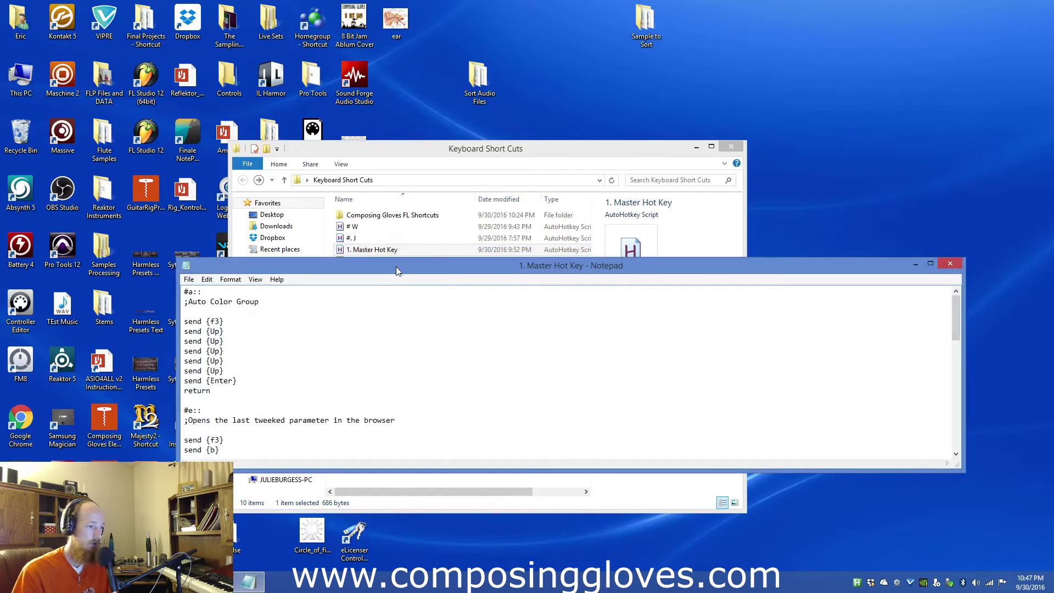
pyautogui.click(951, 264)
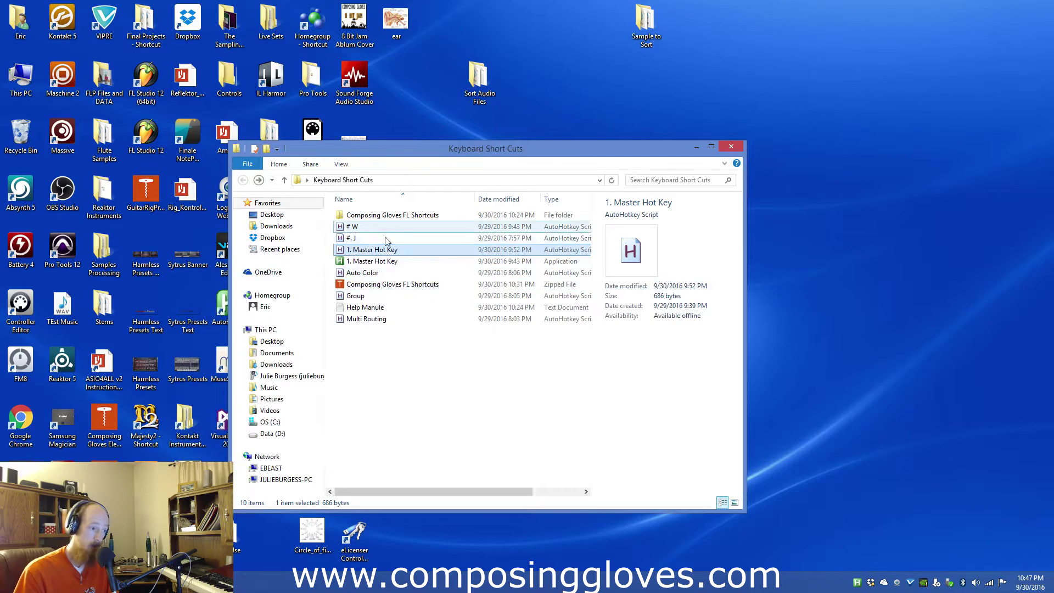
# - Reopen the 1. Master Hot Key script for editing, make its window taller, and examine the automation clip and track grouping hotkeys
pyautogui.rightClick(371, 253)
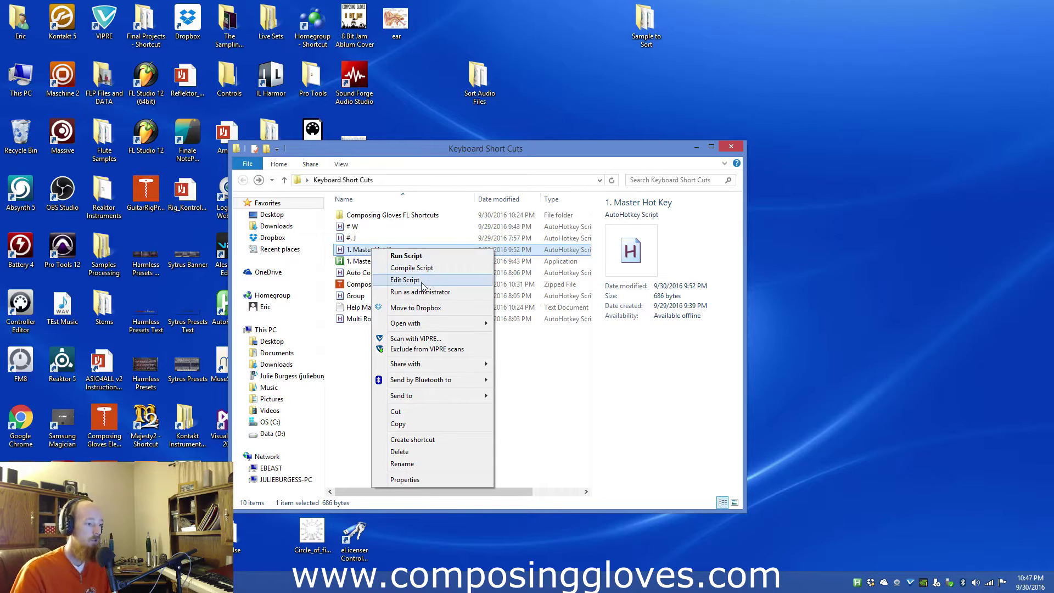
pyautogui.click(405, 280)
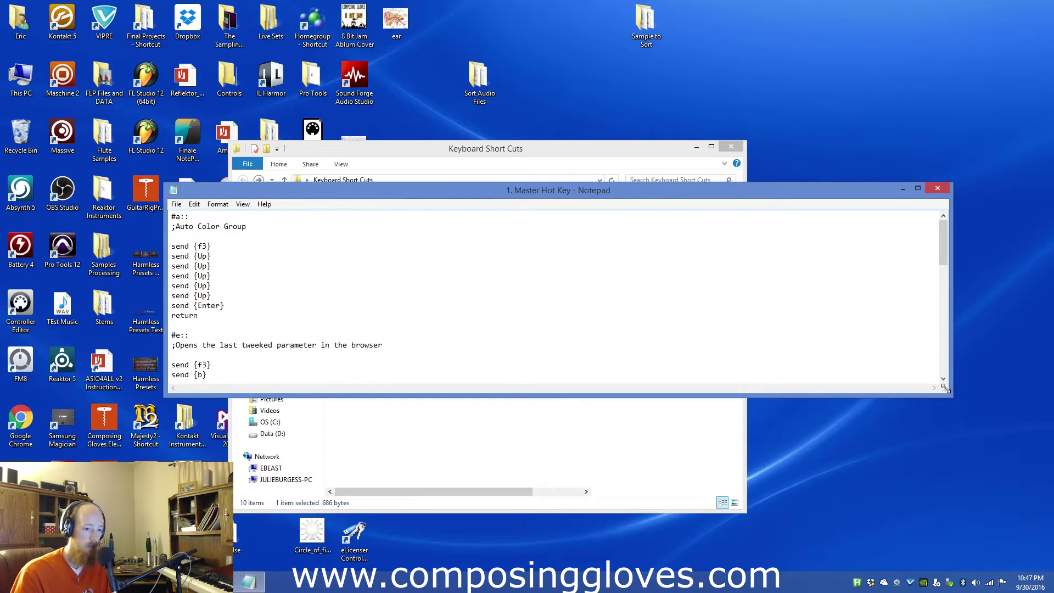
pyautogui.moveTo(945, 396); pyautogui.dragTo(839, 456)
pyautogui.scroll(-12, 505, 376)
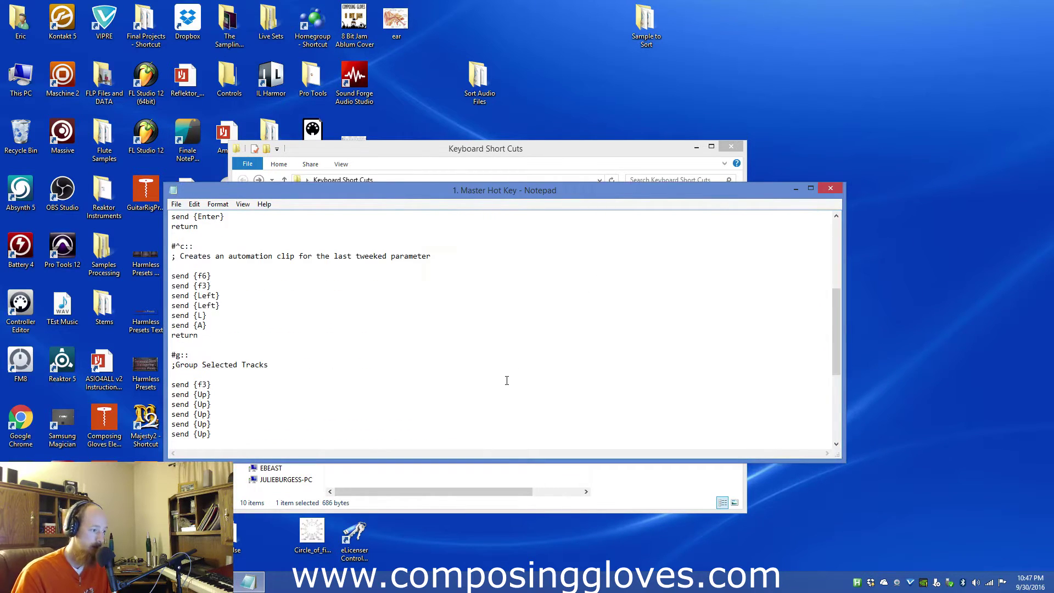
# - Examine the #a:: Auto Color Group hotkey at the start of the script, highlighting its trigger and its send {f3}, {Up} and {Enter} lines
pyautogui.scroll(12, 506, 379)
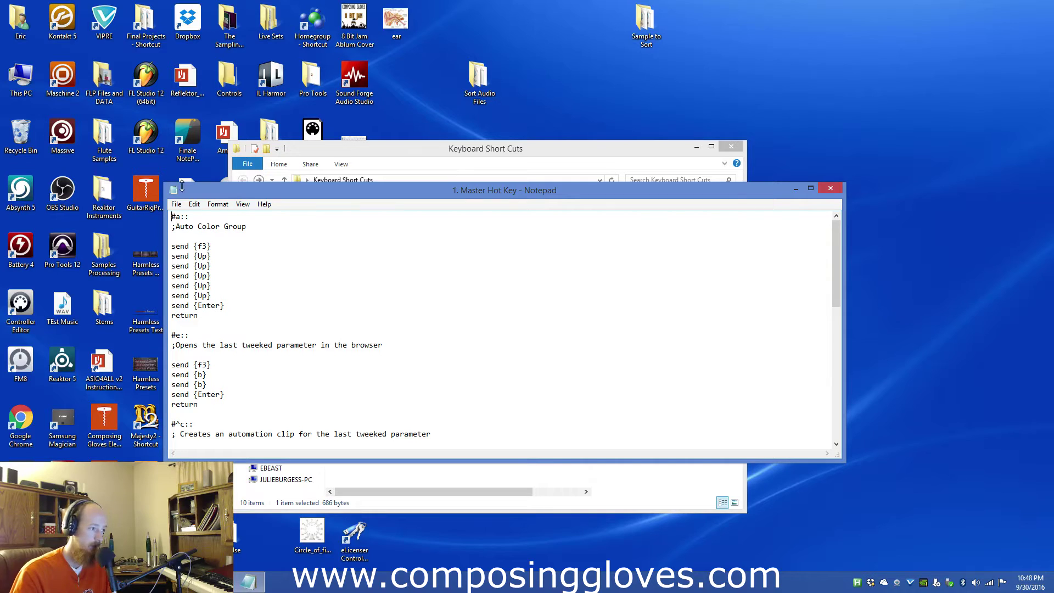
pyautogui.keyDown('shift'); pyautogui.click(176, 220); pyautogui.keyUp('shift')
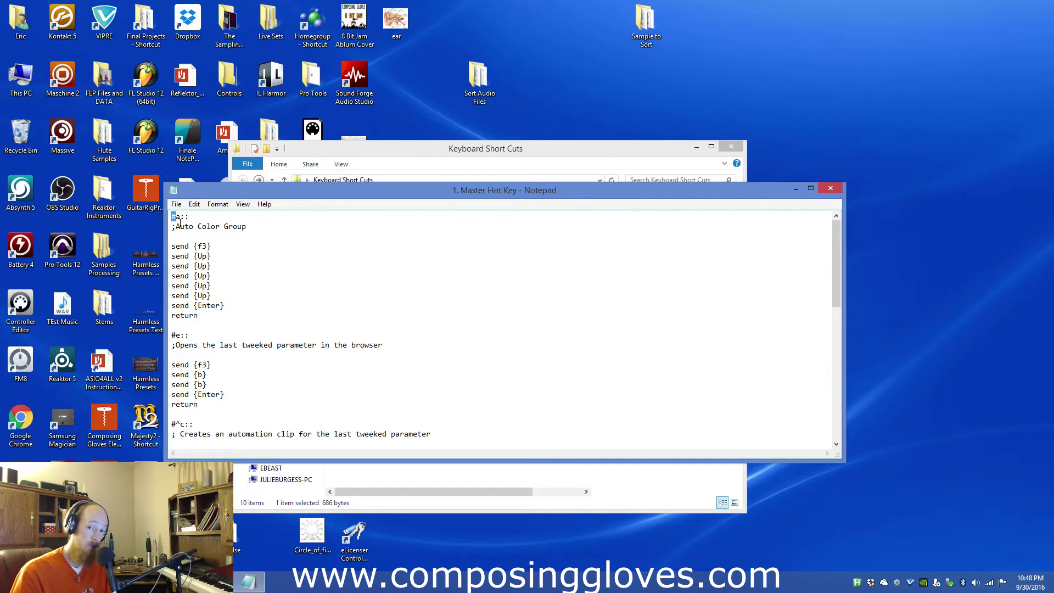
pyautogui.doubleClick(182, 219)
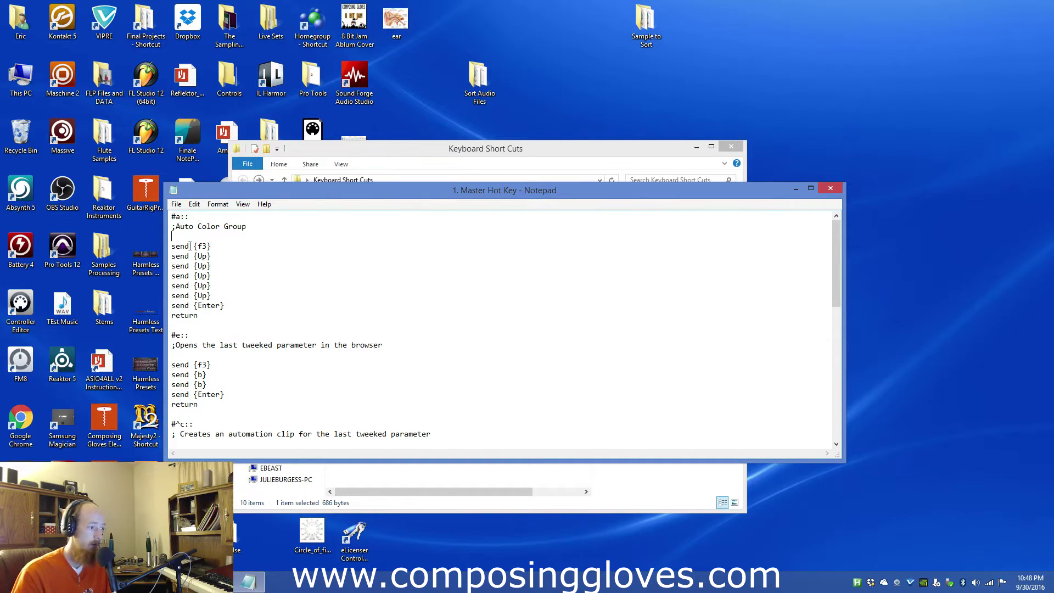
pyautogui.moveTo(171, 246); pyautogui.dragTo(198, 318)
pyautogui.click(213, 282)
pyautogui.moveTo(193, 246); pyautogui.dragTo(202, 254)
pyautogui.click(202, 253)
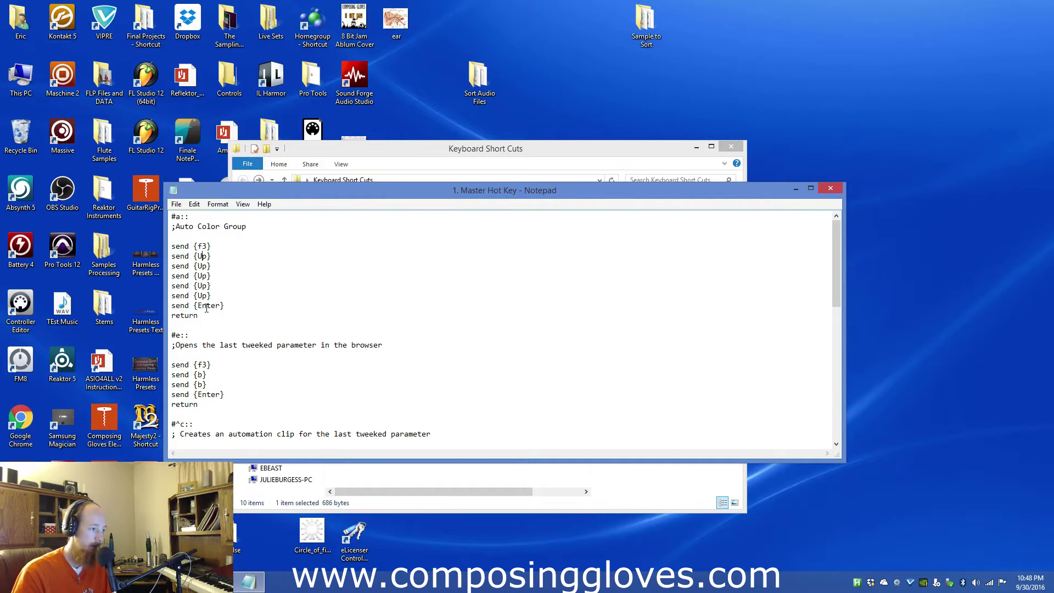
pyautogui.moveTo(250, 321); pyautogui.dragTo(166, 242)
pyautogui.click(334, 275)
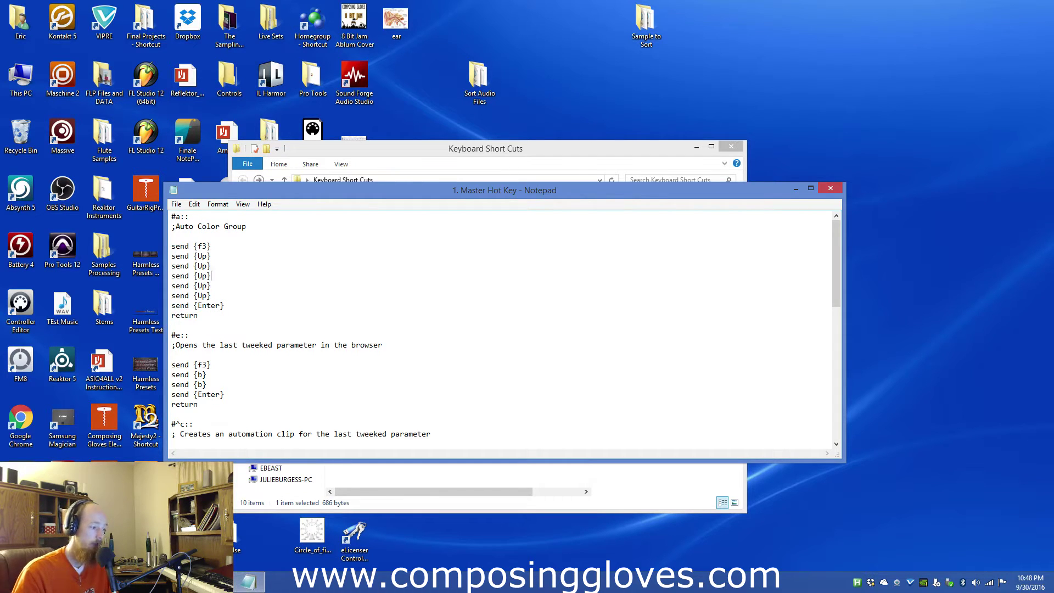
# - Switch to FL Studio and back to the Master Hot Key script, and skim its hotkeys through to the parallel track routing one
pyautogui.moveTo(248, 581)
pyautogui.click(264, 526)
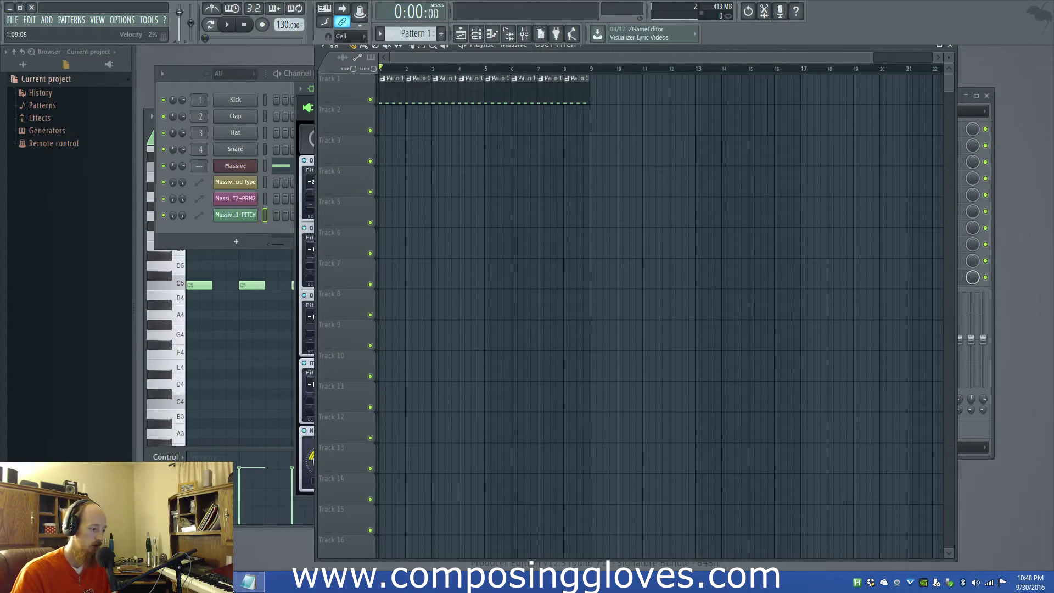
pyautogui.hotkey('alt', 'Tab')
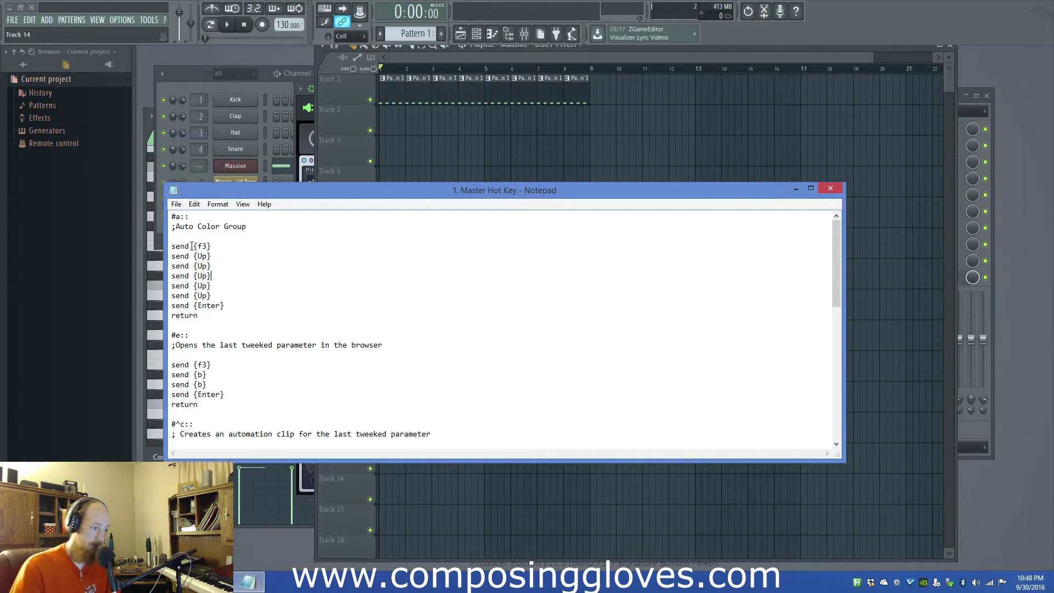
pyautogui.scroll(-7, 258, 266)
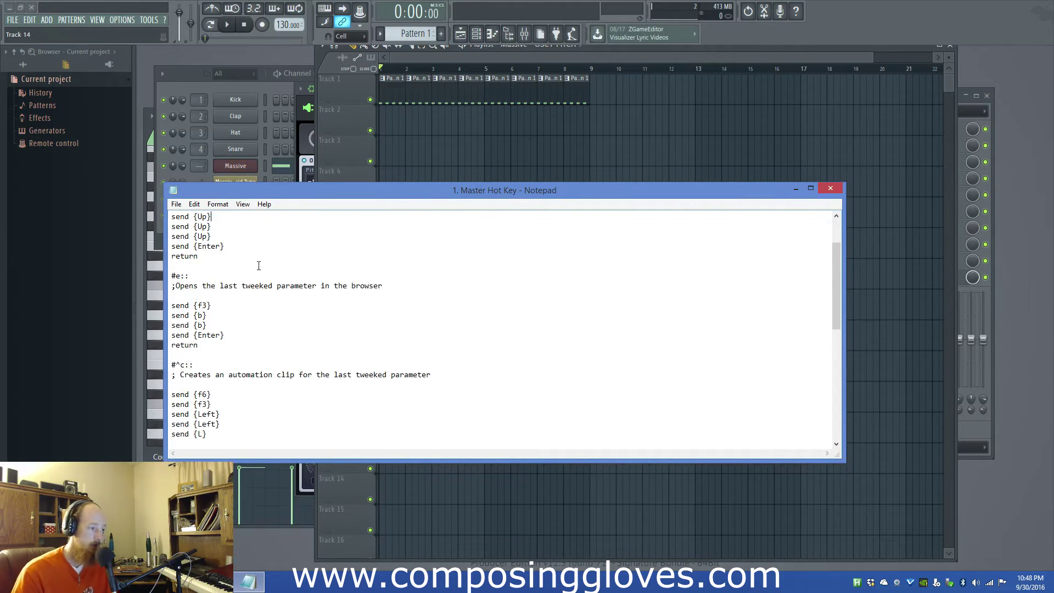
pyautogui.scroll(-4, 263, 300)
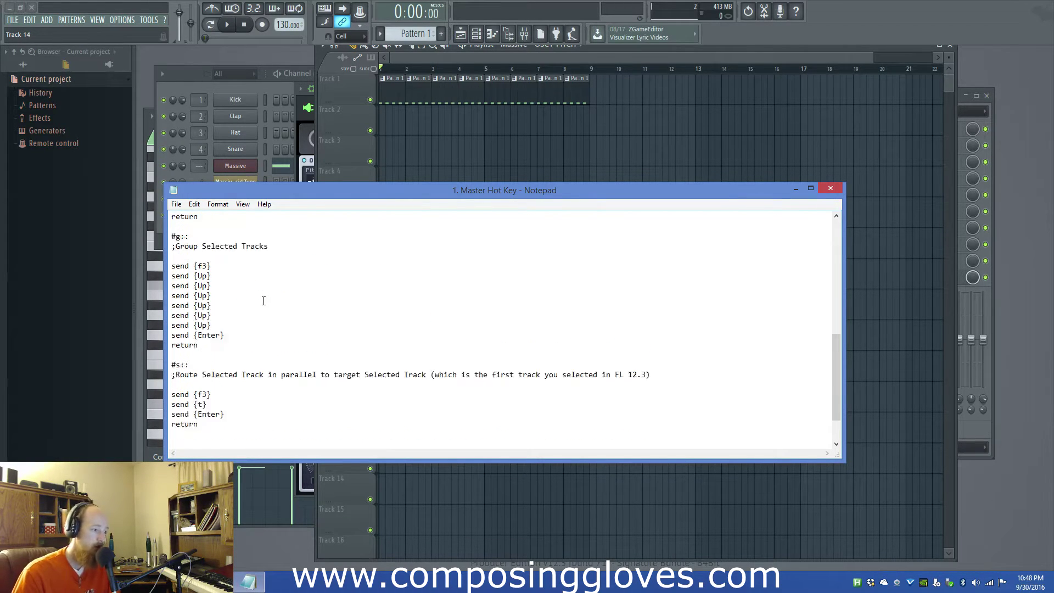
pyautogui.scroll(11, 264, 301)
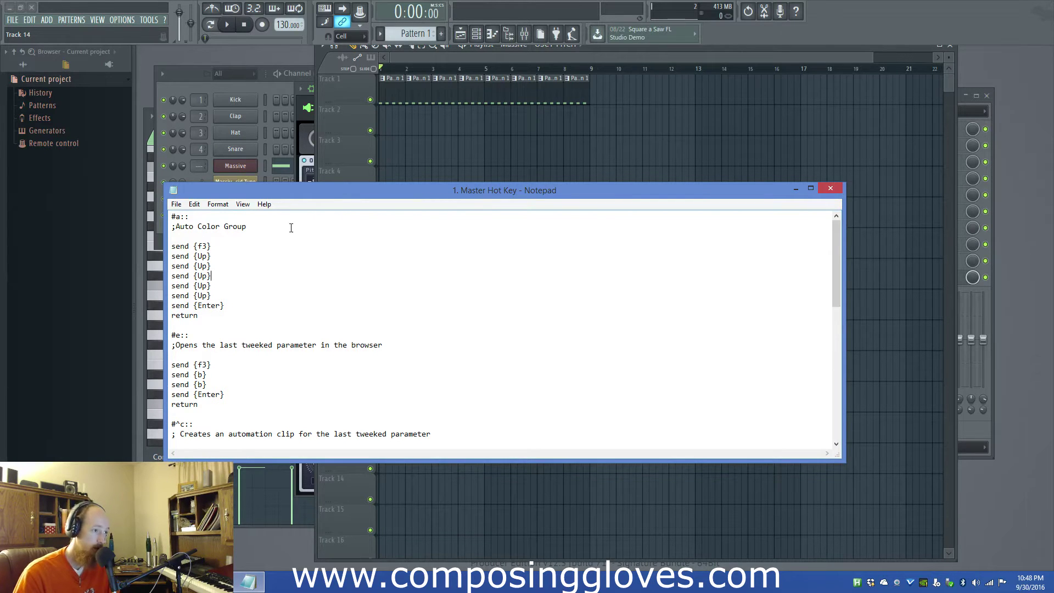
# - Switch to FL Studio, bring the Massive window forward, reposition it, and show and dismiss its plug-in options
pyautogui.click(301, 151)
pyautogui.moveTo(444, 97); pyautogui.dragTo(397, 124)
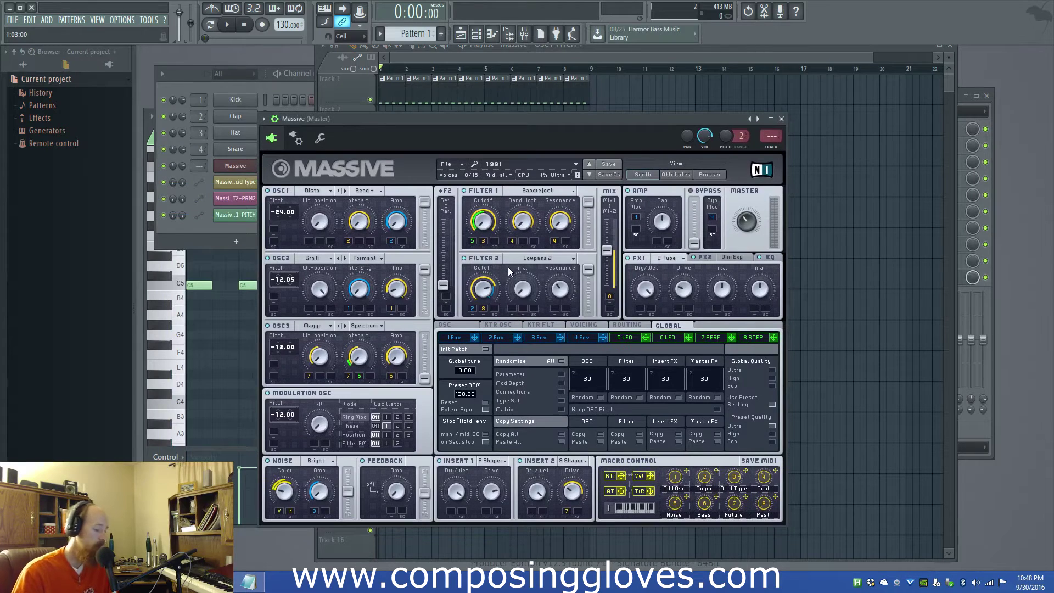
pyautogui.rightClick(508, 267)
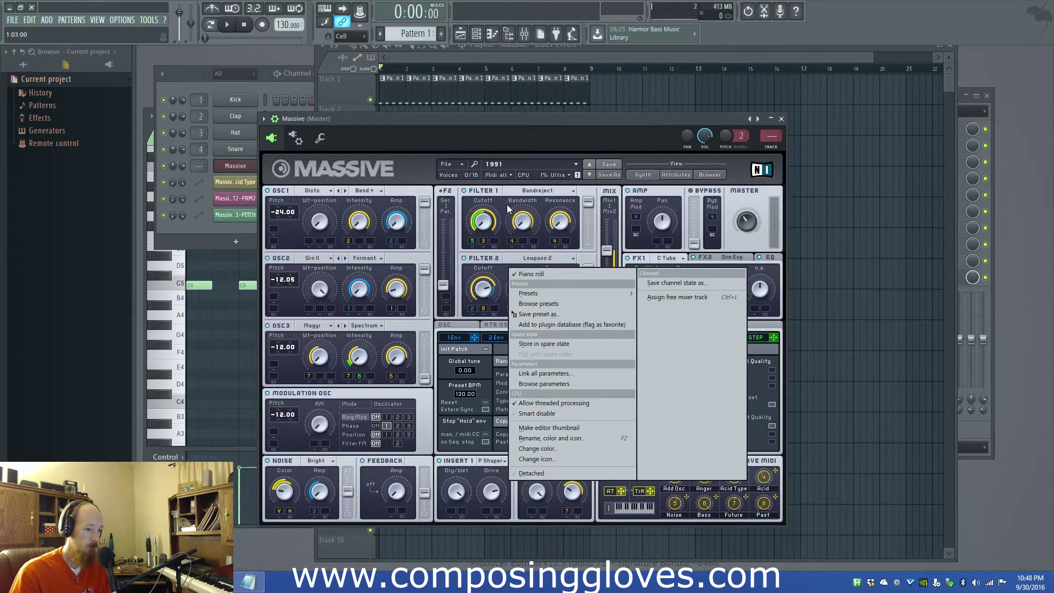
pyautogui.click(488, 125)
pyautogui.rightClick(487, 147)
pyautogui.click(475, 128)
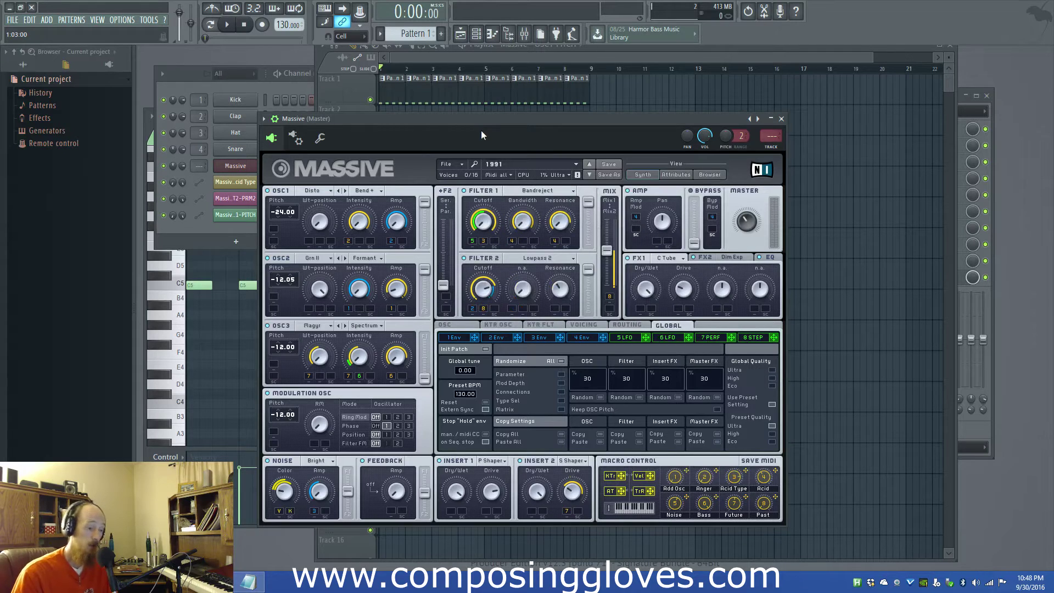
pyautogui.rightClick(482, 176)
pyautogui.click(432, 150)
# - Bring the Channel rack forward, look at the project file commands, dismiss them, and return to the Massive window
pyautogui.click(295, 91)
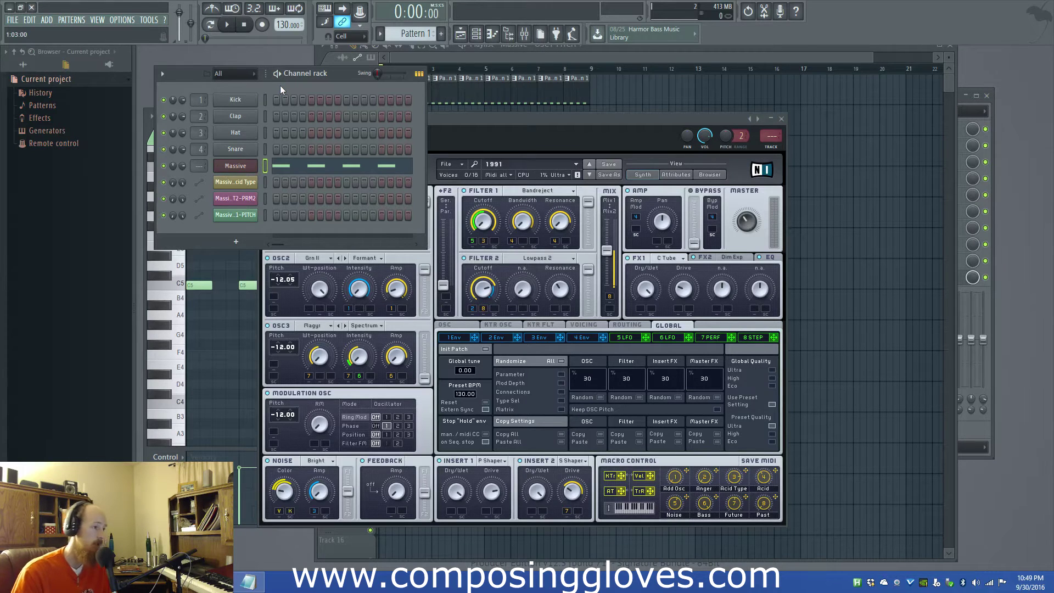
pyautogui.click(12, 19)
pyautogui.click(30, 19)
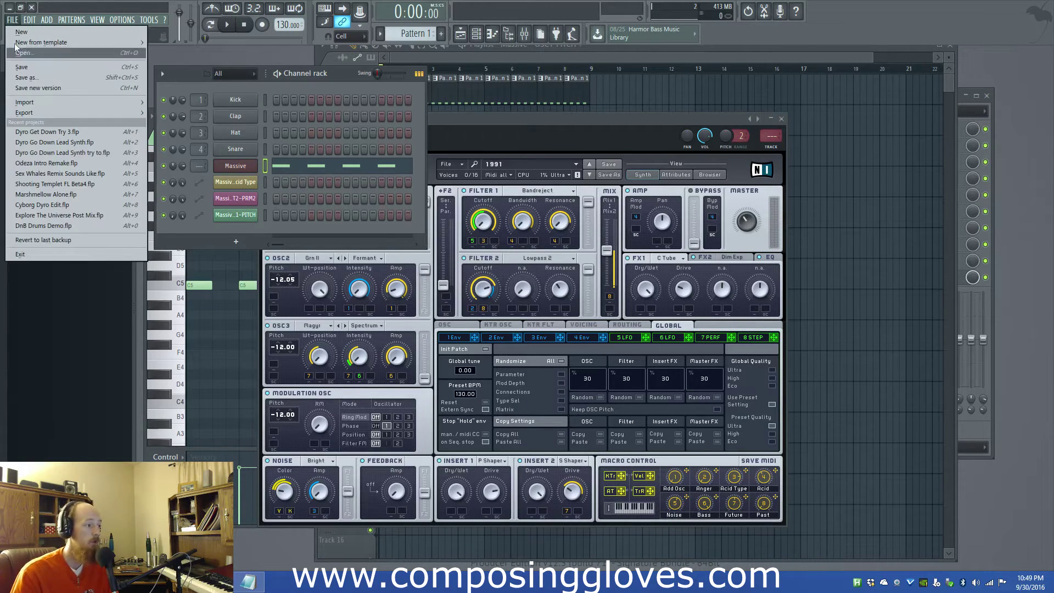
pyautogui.click(528, 130)
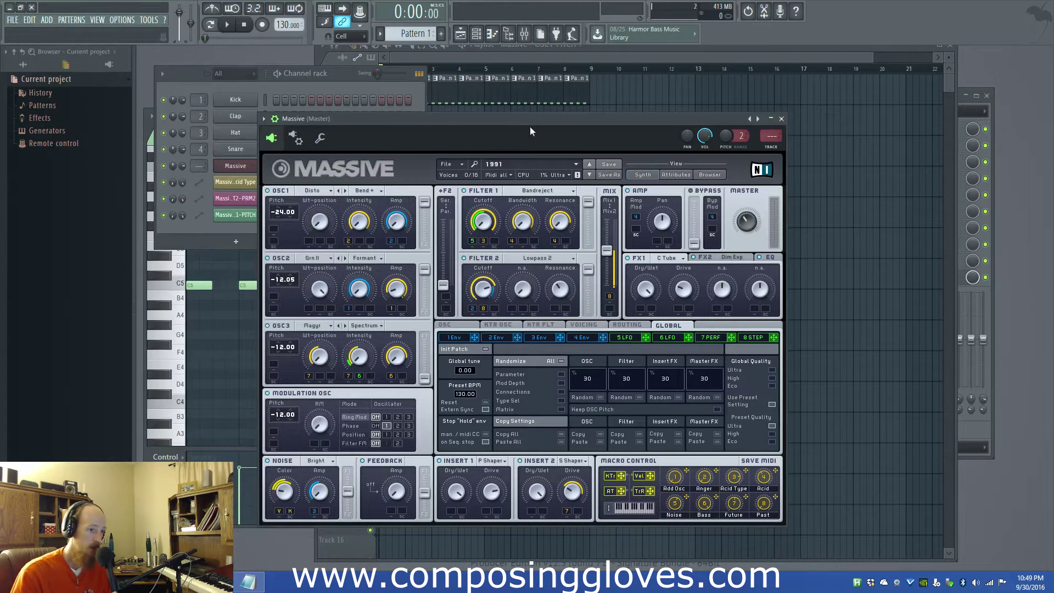
# - Move the Massive window slightly, view the options for the last tweaked parameter, and dismiss them without choosing any
pyautogui.moveTo(529, 127); pyautogui.dragTo(515, 117)
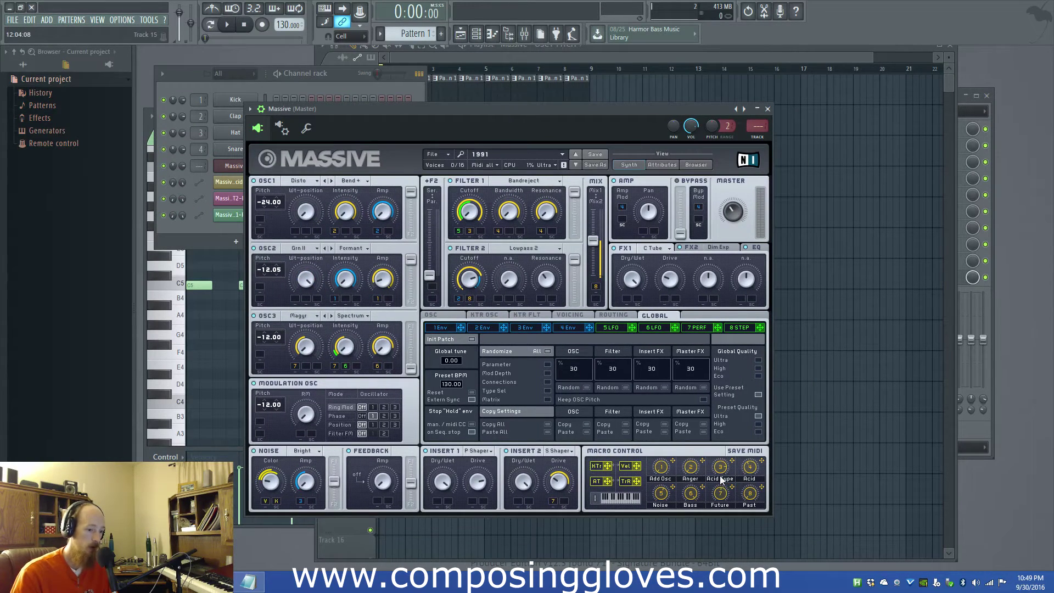
pyautogui.click(149, 20)
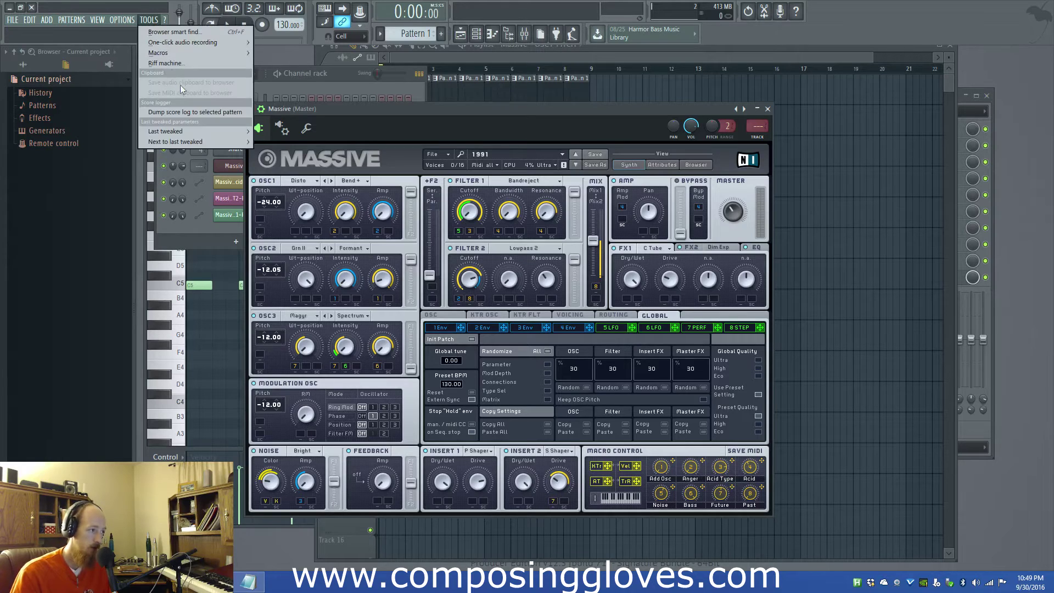
pyautogui.moveTo(208, 130)
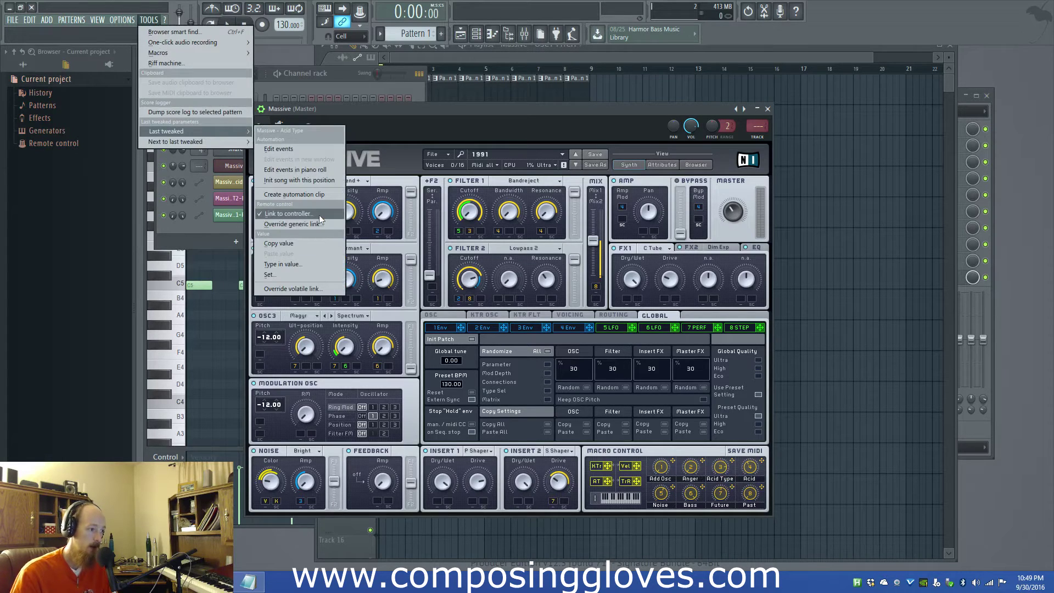
pyautogui.click(564, 110)
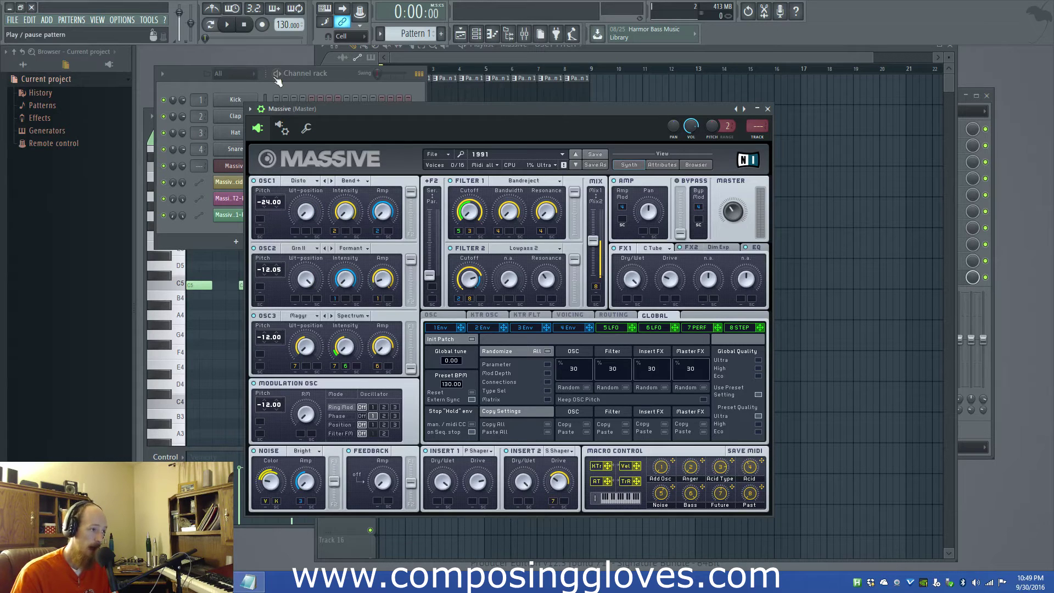
# - With the Channel rack in front, step through the tool commands to the Last tweaked options using only keyboard navigation, and dismiss them
pyautogui.click(315, 91)
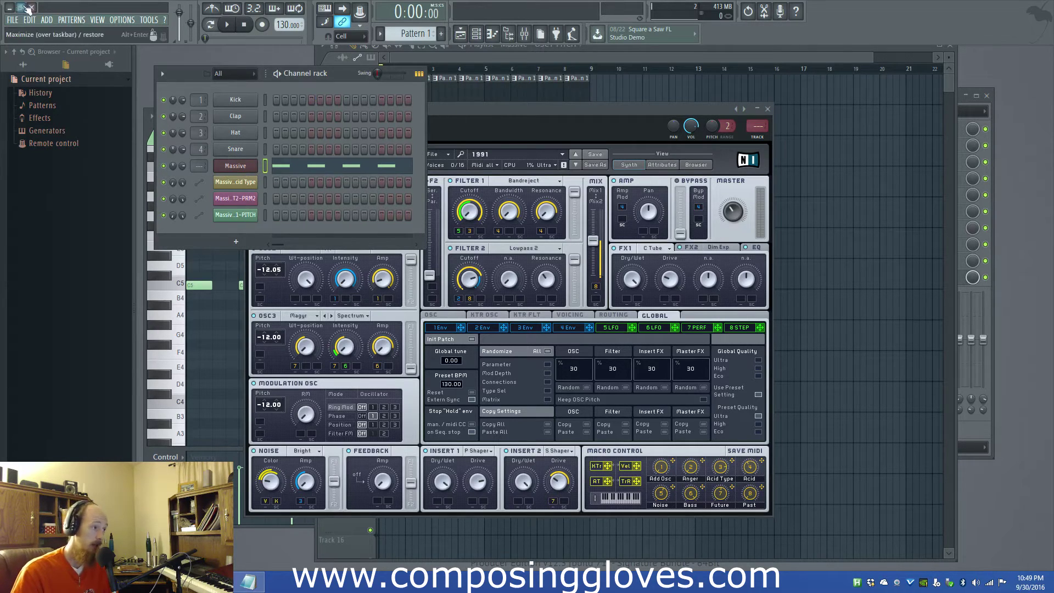
pyautogui.click(147, 21)
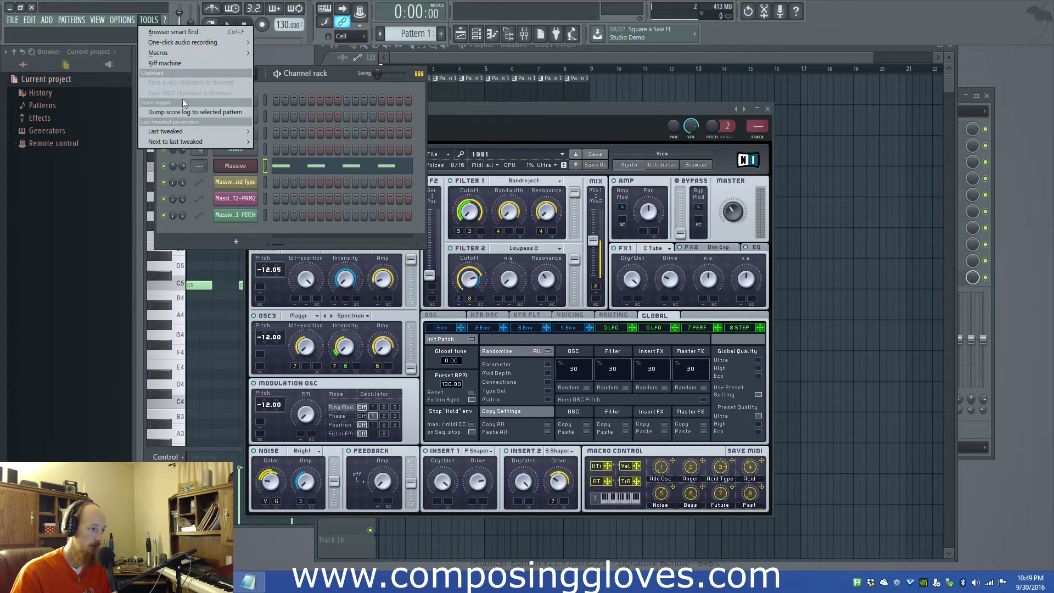
pyautogui.press('Down')
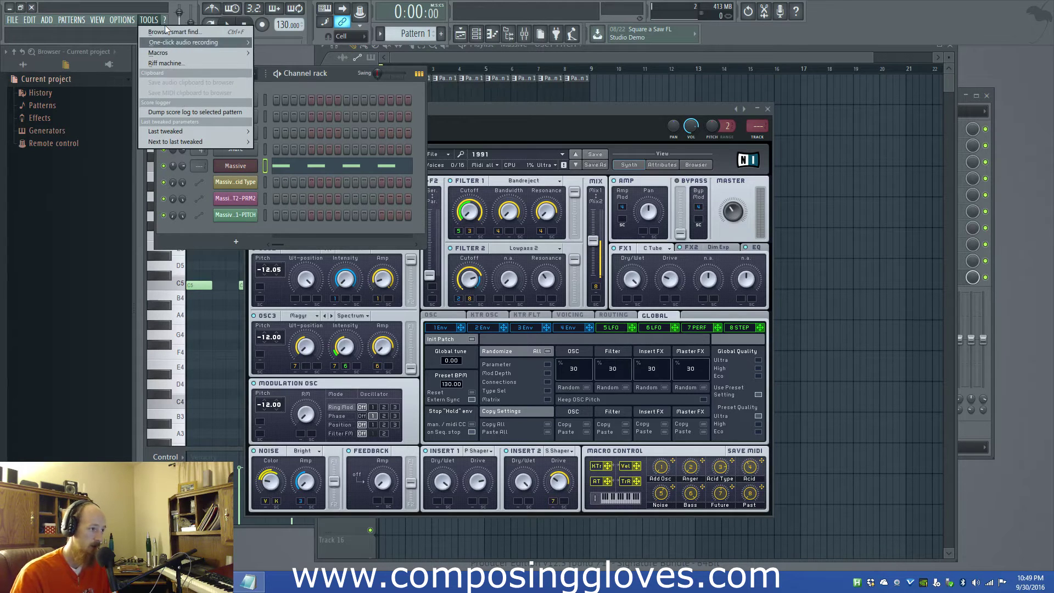
pyautogui.press('Down')
pyautogui.press('Down')
pyautogui.press('Down')
pyautogui.press('Down')
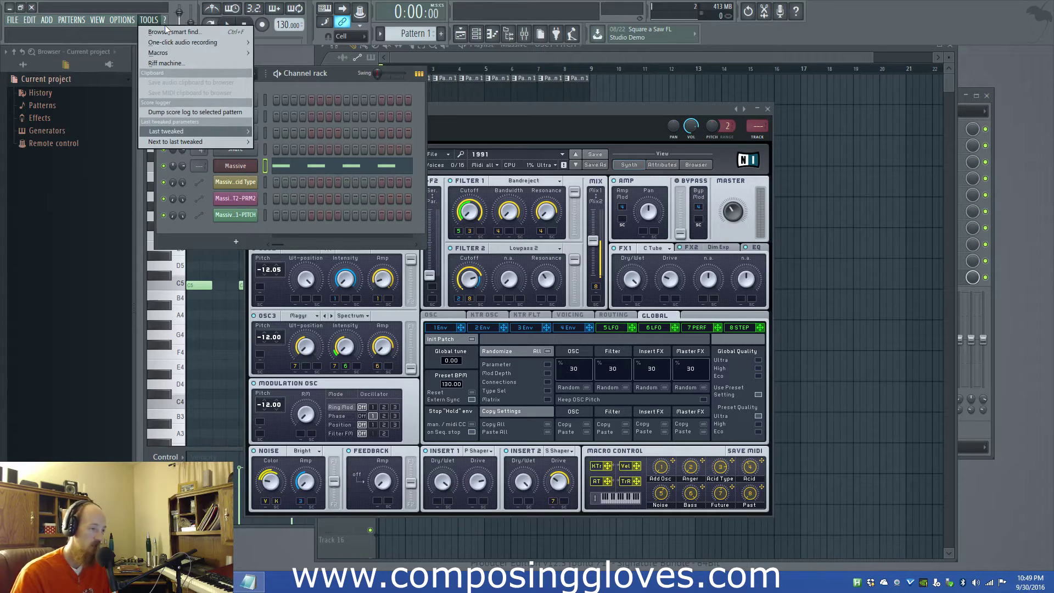
pyautogui.press('Right')
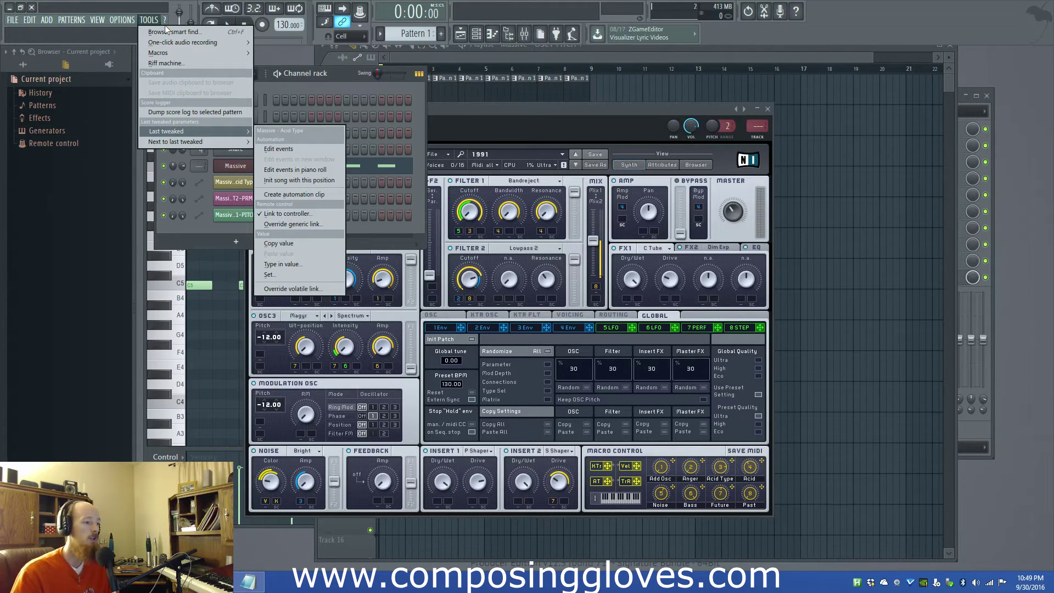
pyautogui.press('Down')
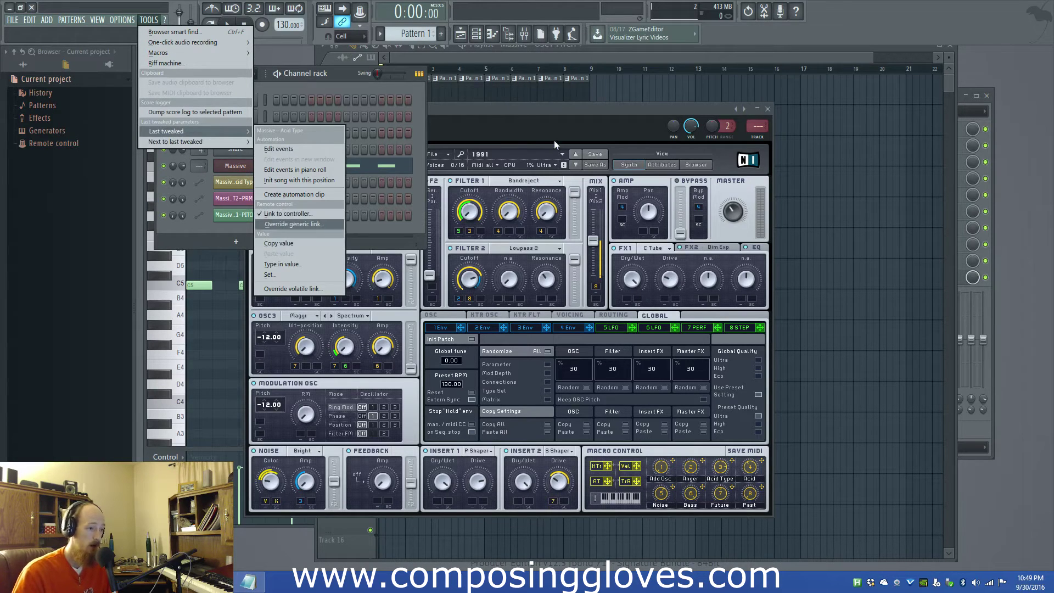
pyautogui.click(529, 114)
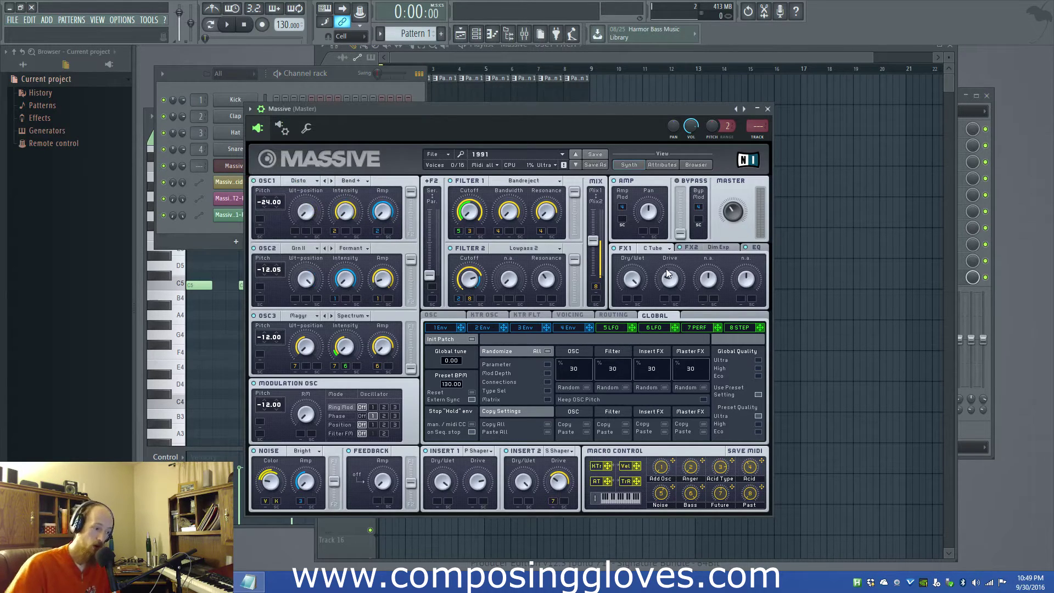
# - Return to the Master Hot Key script and examine the #^c:: automation clip hotkey, highlighting the ^ modifier and comparing it with the Auto Color Group hotkey
pyautogui.moveTo(248, 581)
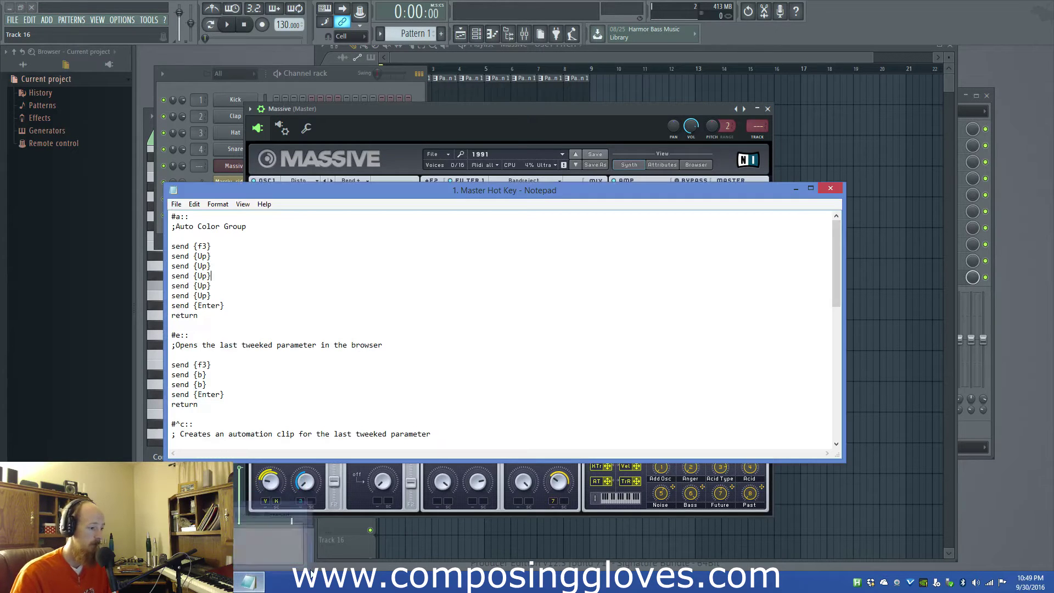
pyautogui.click(264, 525)
pyautogui.scroll(-4, 433, 348)
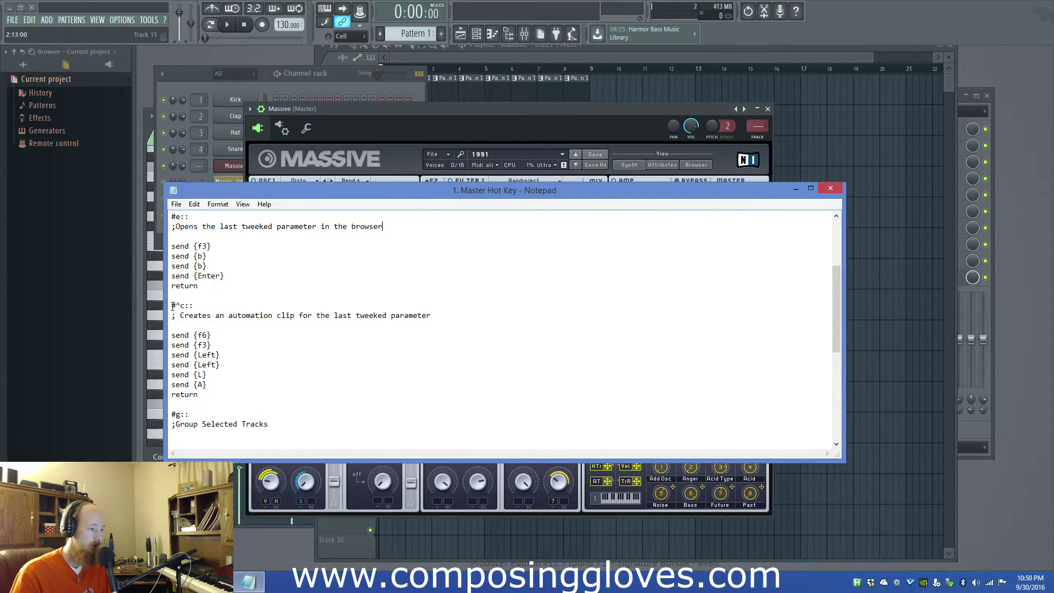
pyautogui.click(191, 297)
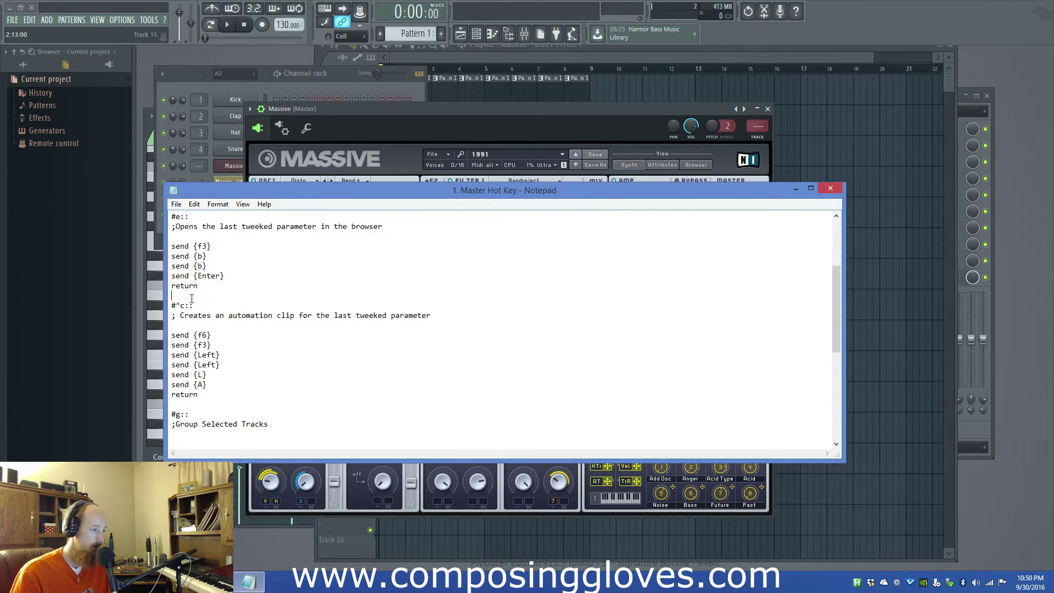
pyautogui.doubleClick(183, 305)
pyautogui.click(206, 306)
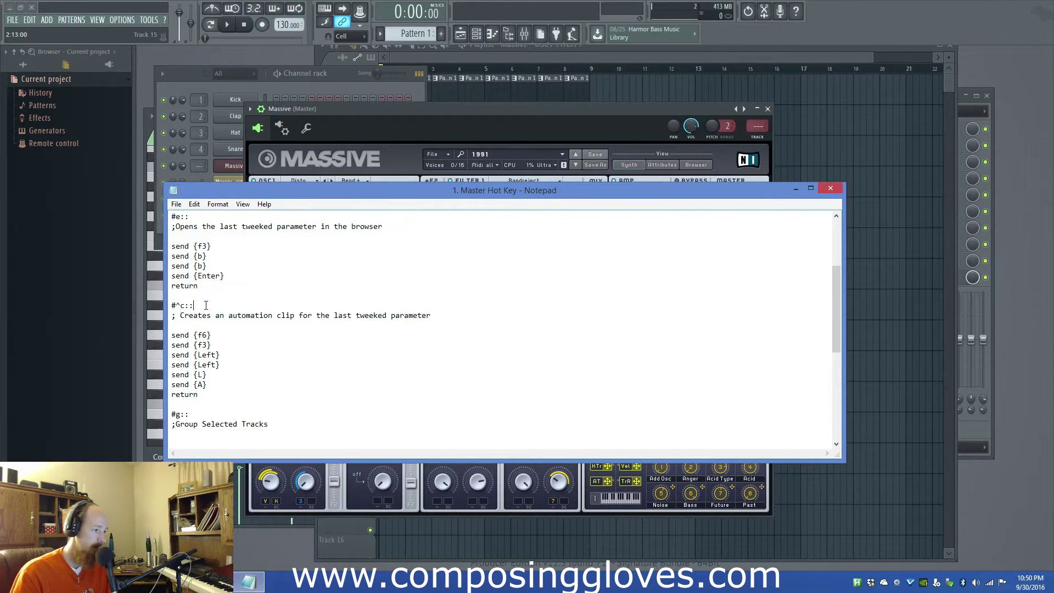
pyautogui.scroll(-2, 412, 328)
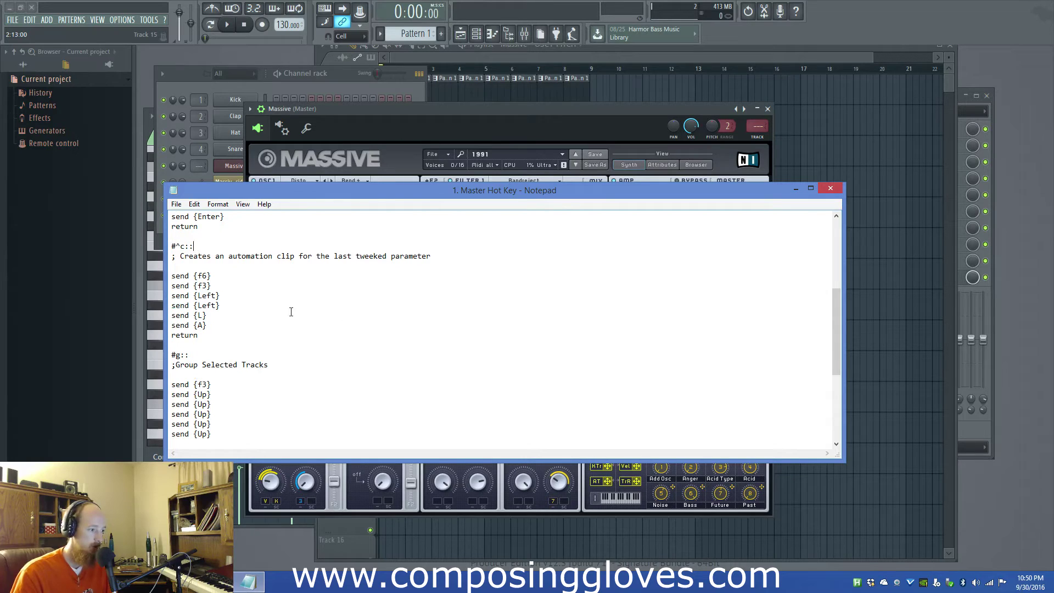
pyautogui.doubleClick(178, 245)
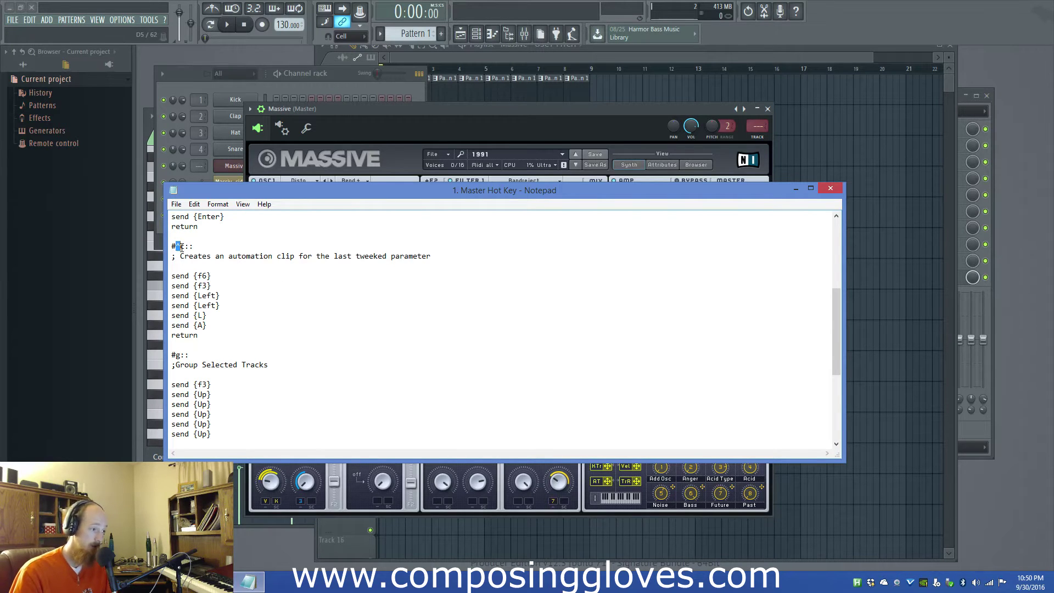
pyautogui.click(177, 246)
pyautogui.scroll(3, 181, 266)
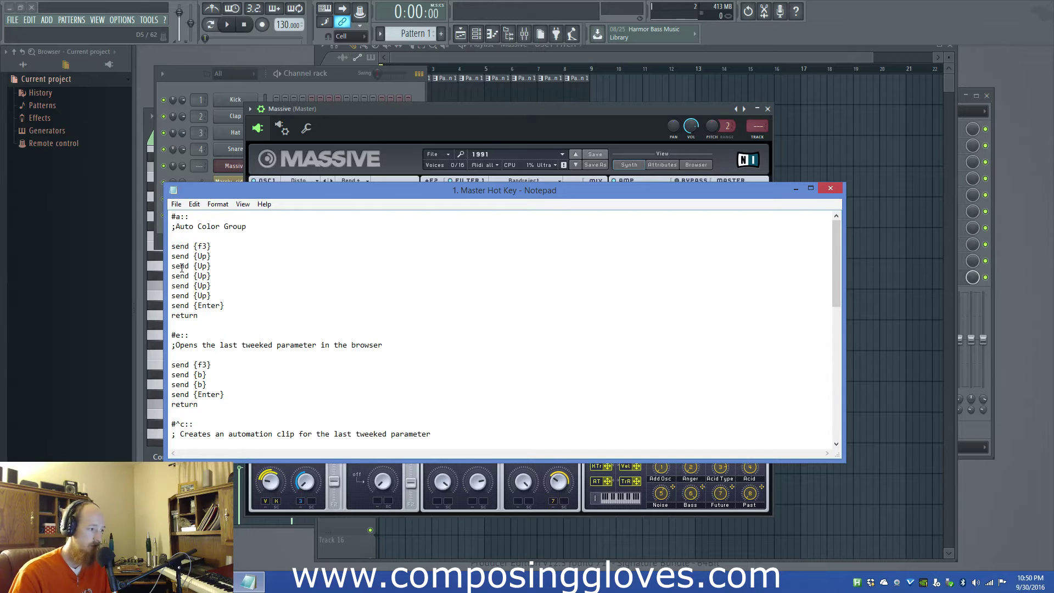
pyautogui.scroll(-3, 181, 267)
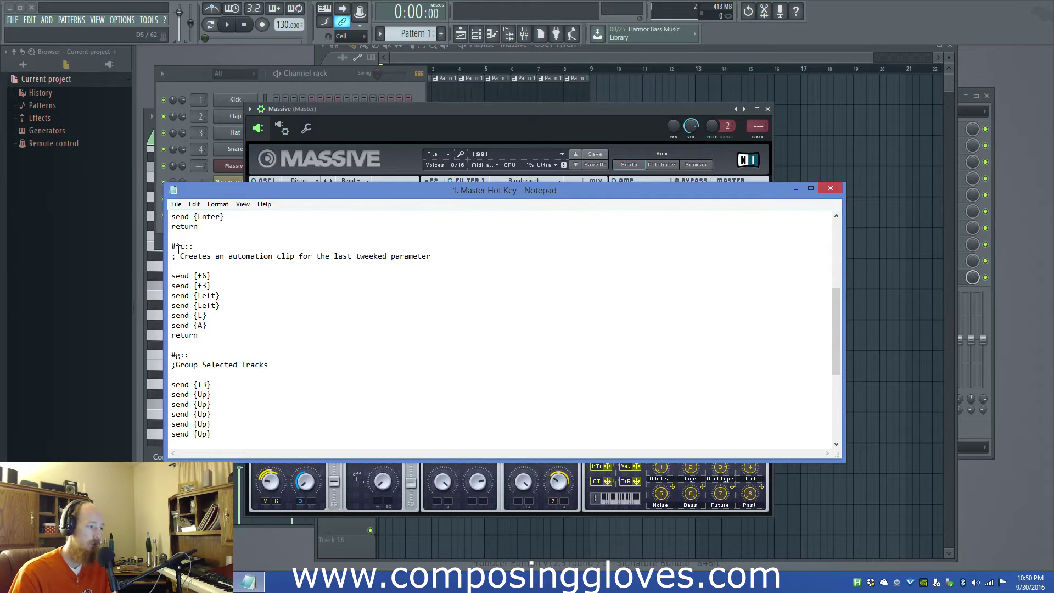
# - Highlight the c in the #^c:: hotkey and examine the send commands that create the automation clip, moving the script window slightly
pyautogui.moveTo(185, 246)
pyautogui.mouseDown()
pyautogui.moveTo(175, 257)
pyautogui.moveTo(177, 247)
pyautogui.mouseUp()
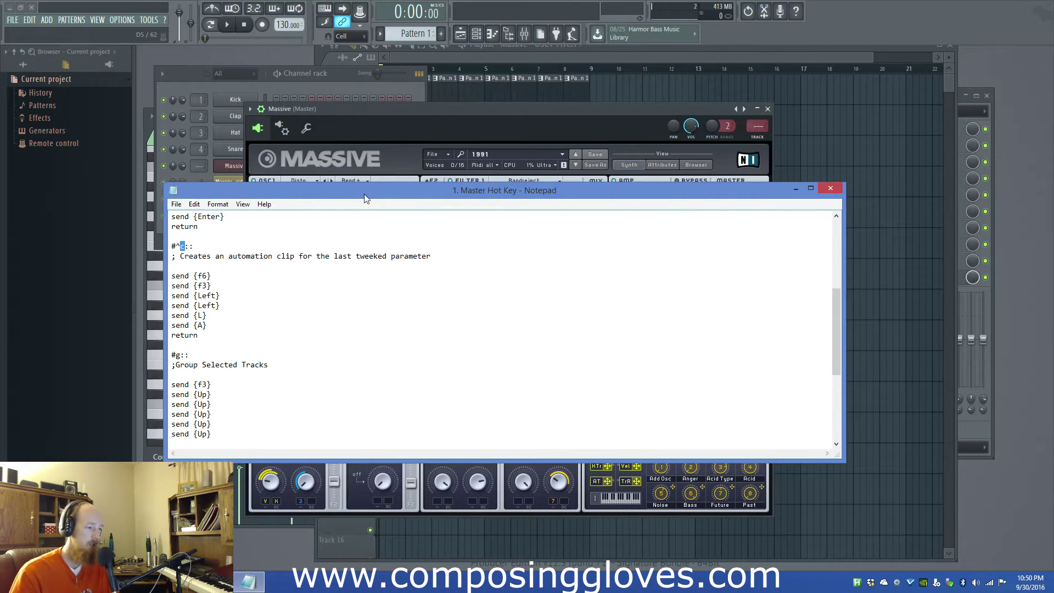
pyautogui.moveTo(367, 198); pyautogui.dragTo(395, 172)
pyautogui.moveTo(252, 249); pyautogui.dragTo(199, 308)
pyautogui.click(232, 308)
pyautogui.click(242, 303)
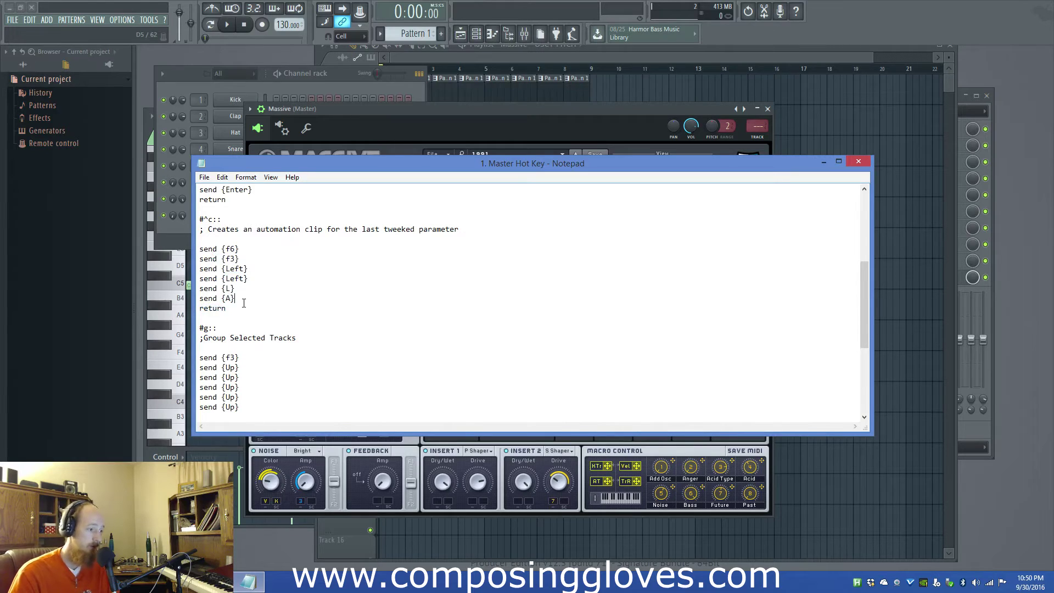
# - Examine the #g:: Group Selected Tracks hotkey, highlighting its repeated Up commands
pyautogui.scroll(-3, 288, 321)
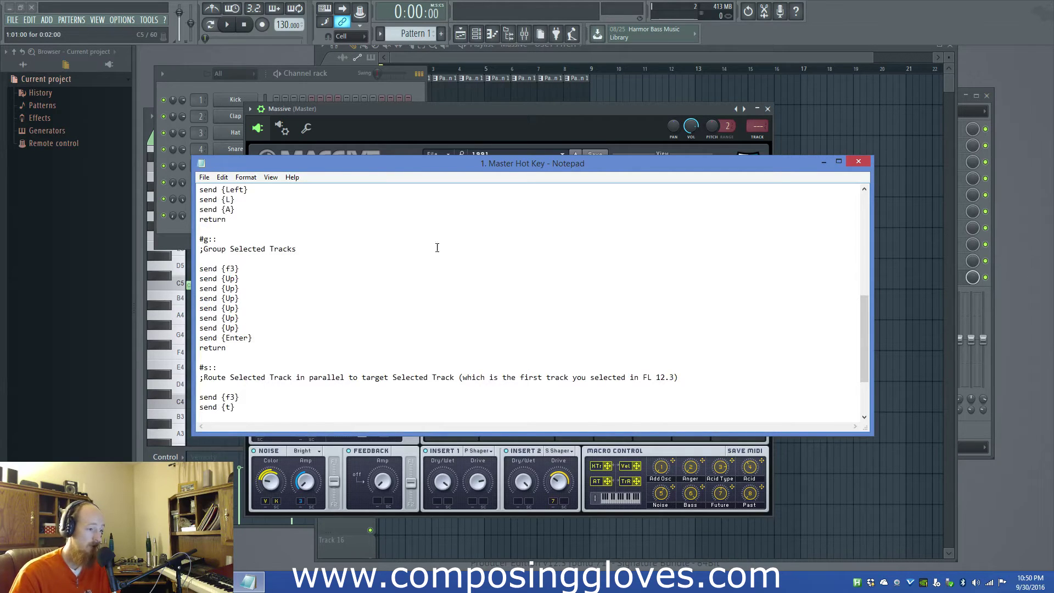
pyautogui.doubleClick(231, 279)
pyautogui.doubleClick(230, 299)
pyautogui.doubleClick(226, 308)
pyautogui.doubleClick(230, 318)
pyautogui.click(273, 327)
pyautogui.click(224, 357)
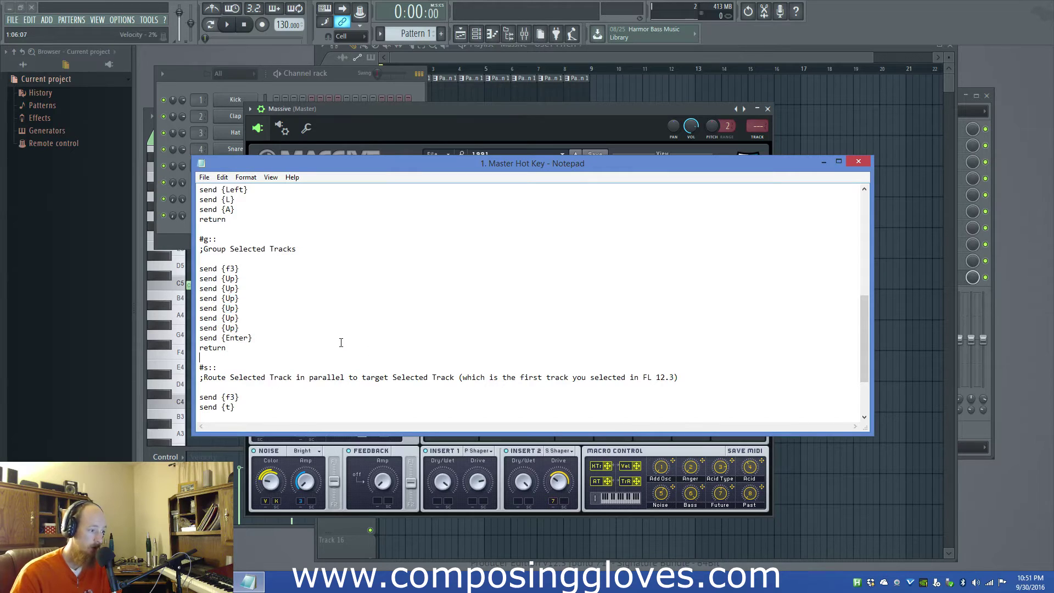
# - Examine the #s:: hotkey that routes selected tracks to the target track, and close the Master Hot Key script
pyautogui.scroll(-3, 341, 342)
pyautogui.press('super+t')
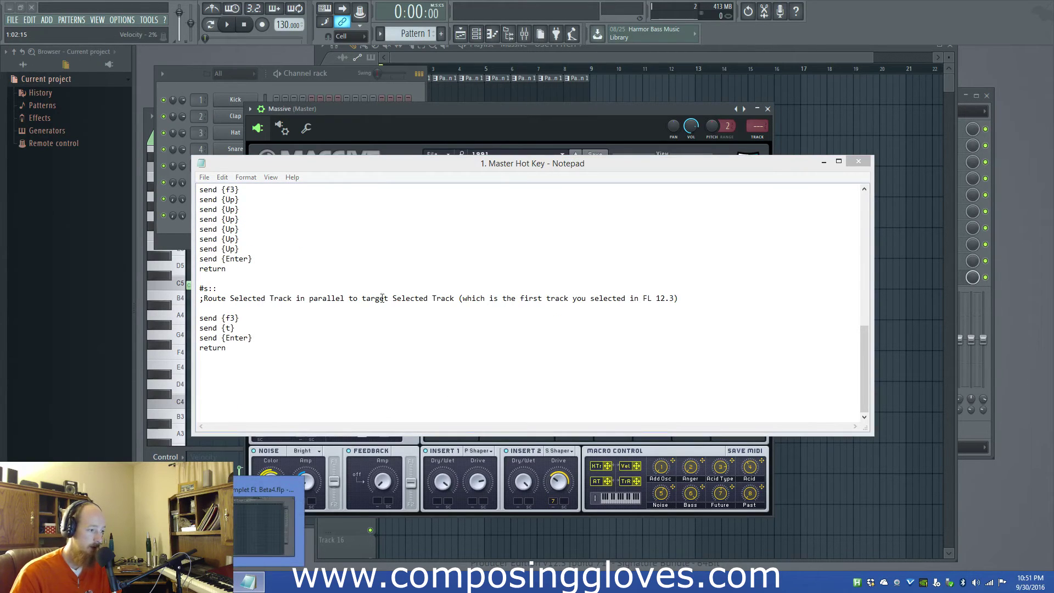
pyautogui.click(395, 329)
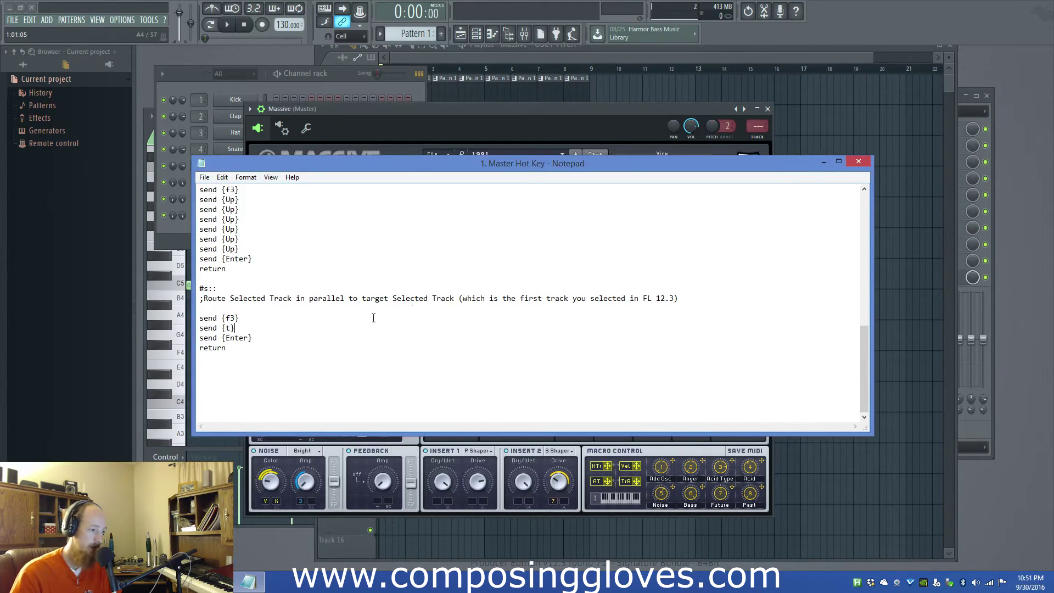
pyautogui.click(858, 161)
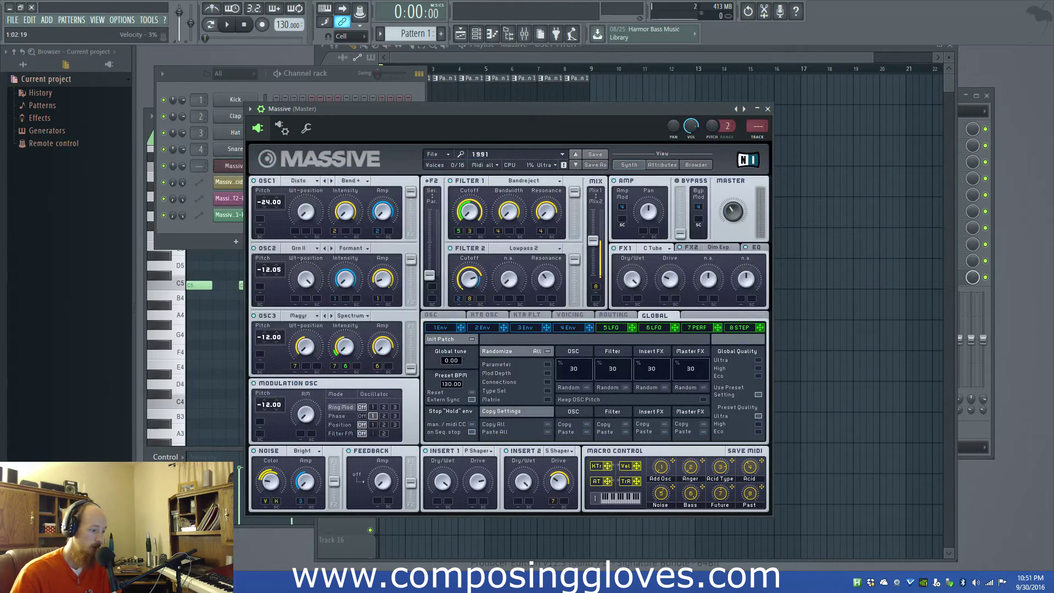
# - Switch to the Keyboard Short Cuts folder, view the Compile Script option for the 1. Master Hot Key script, and select the compiled application
pyautogui.hotkey('alt', 'Tab')
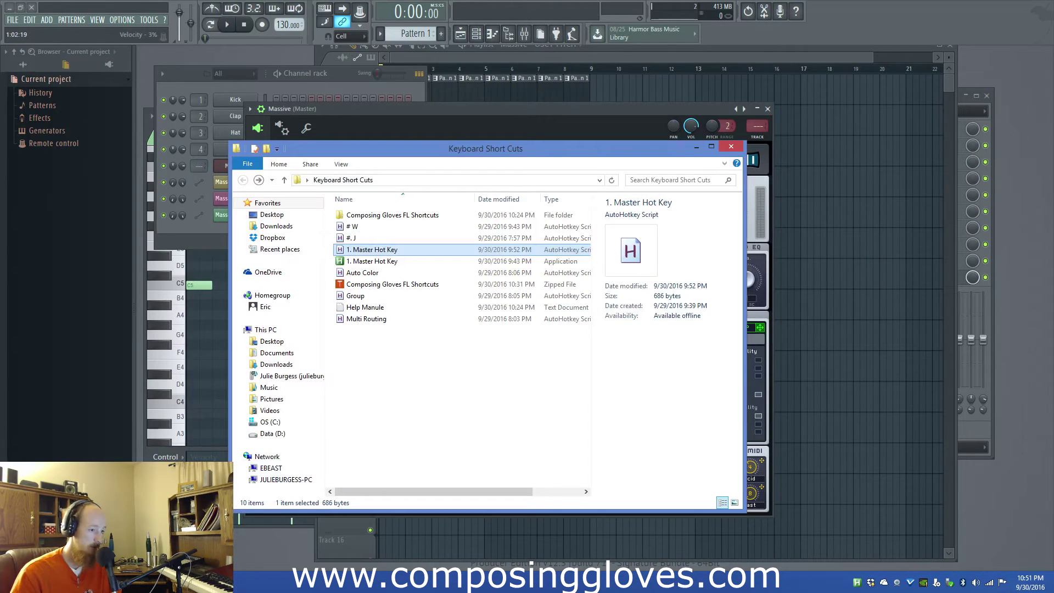
pyautogui.rightClick(387, 256)
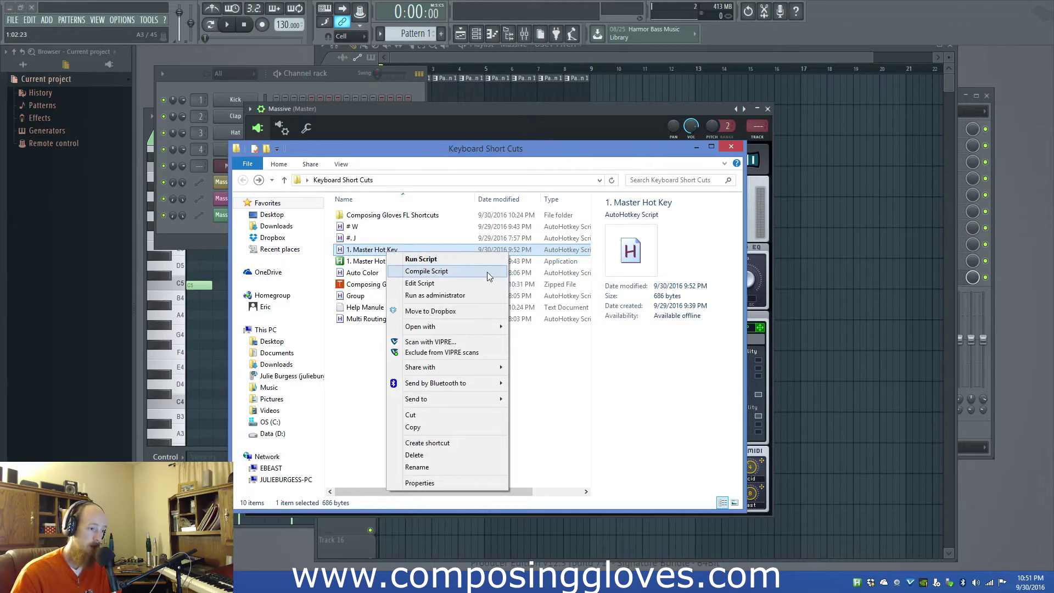
pyautogui.click(349, 365)
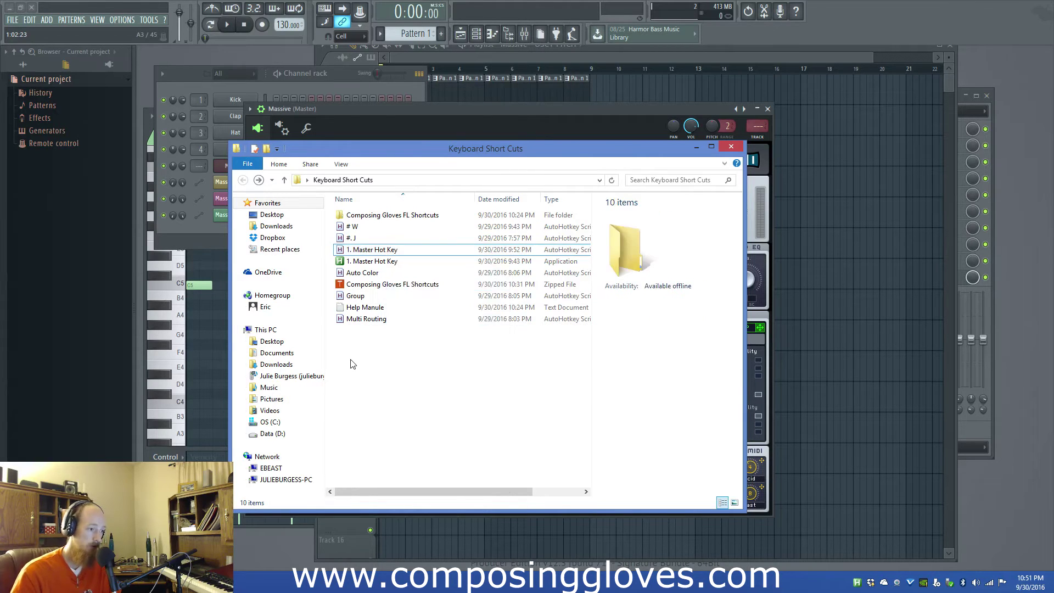
pyautogui.click(381, 262)
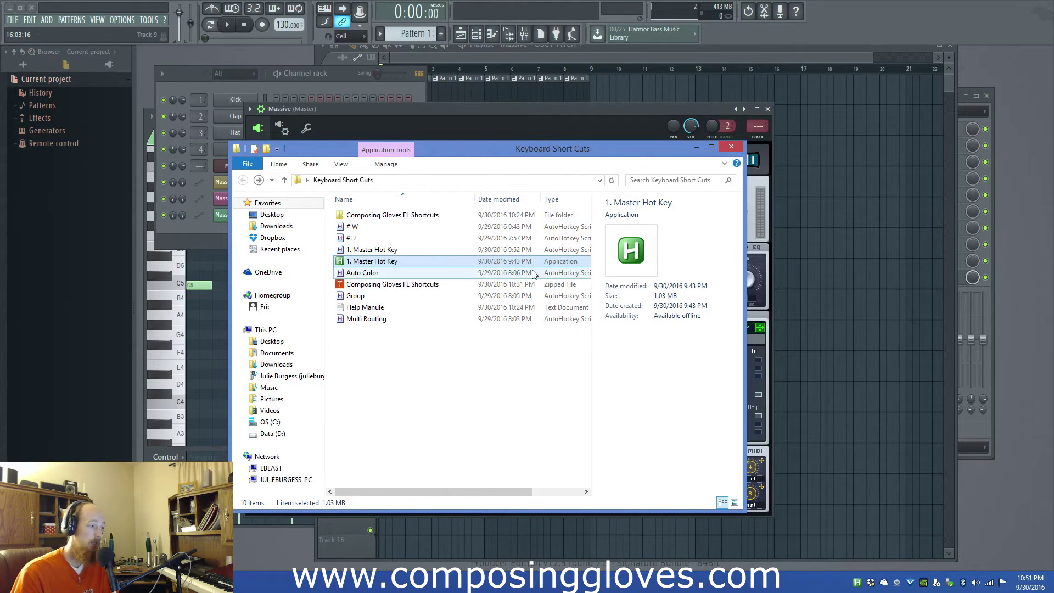
# - Exit the running AutoHotkey script and relaunch the compiled 1. Master Hot Key application
pyautogui.rightClick(857, 582)
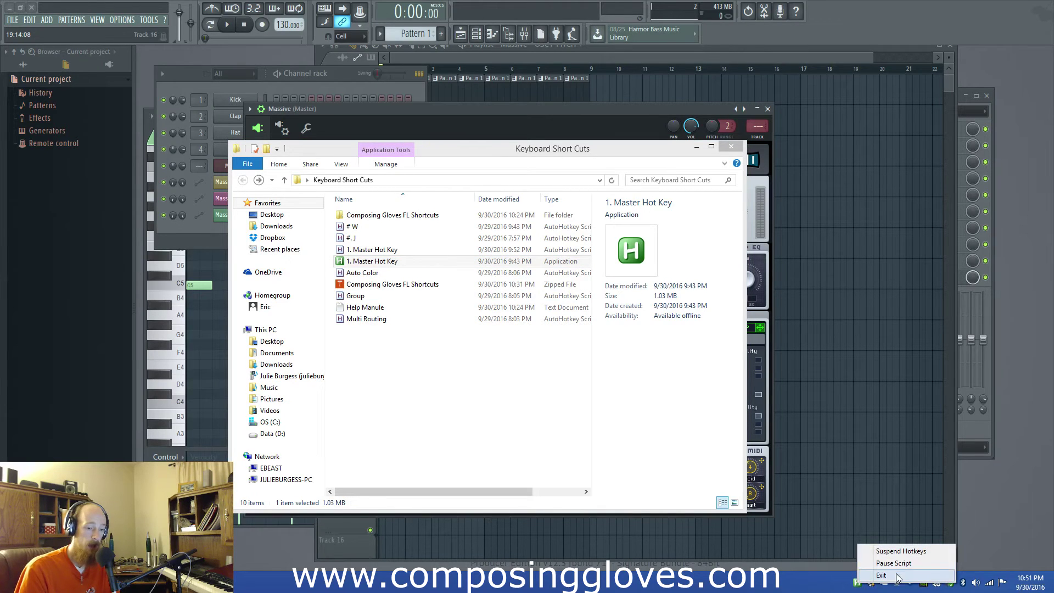
pyautogui.click(881, 575)
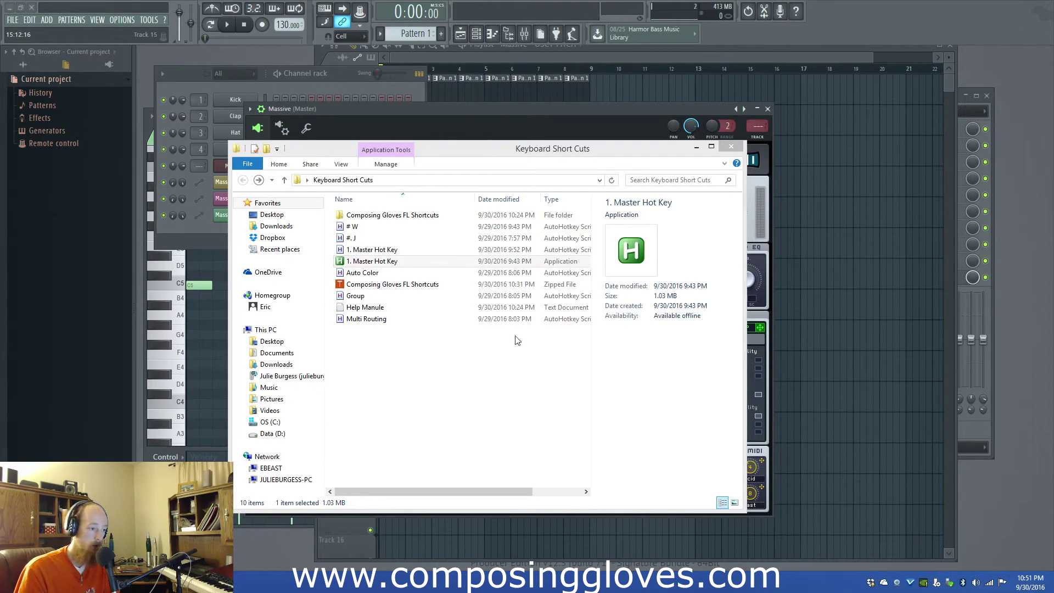
pyautogui.doubleClick(371, 261)
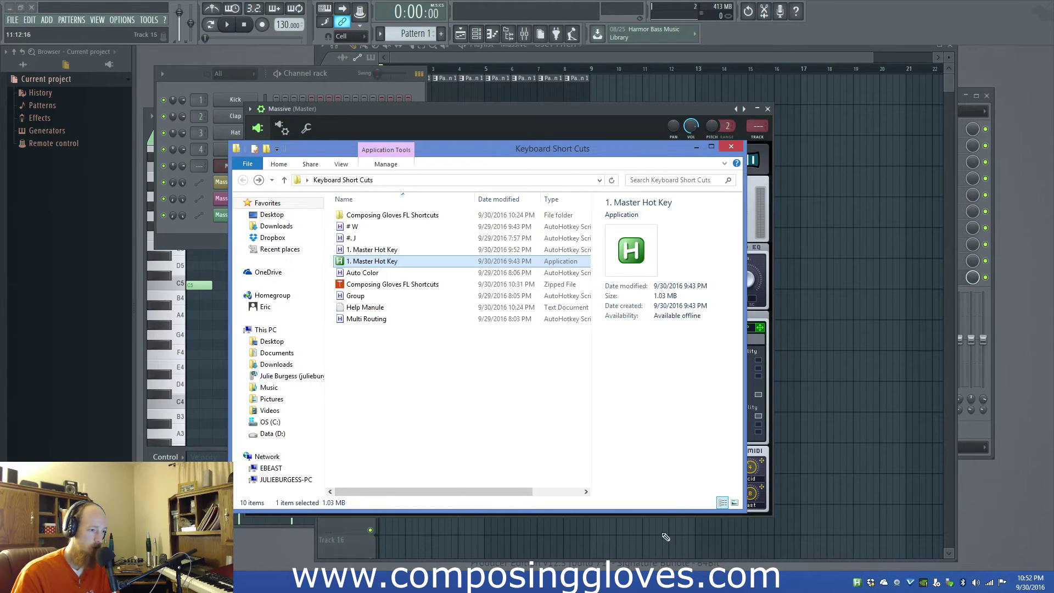
# - Look over the Group, Auto Color, # W and 1. Master Hot Key scripts, and close the folder
pyautogui.click(358, 296)
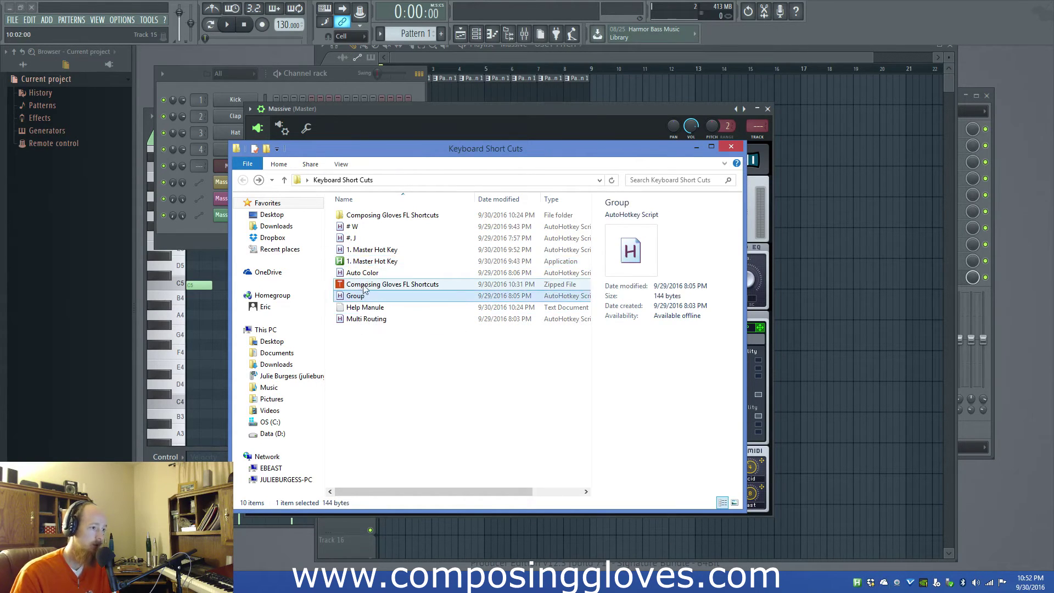
pyautogui.click(365, 273)
pyautogui.click(376, 227)
pyautogui.click(373, 250)
pyautogui.click(732, 147)
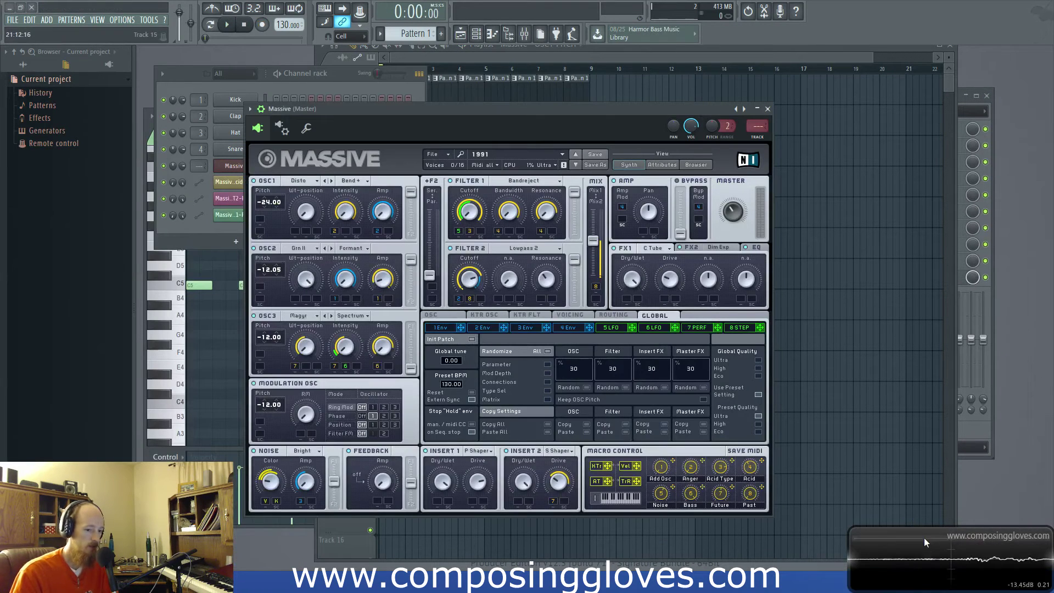
# - Bring the Mixer forward, route Inserts 10 to 22 into Insert 10, and check the sends of Inserts 14 and 12
pyautogui.click(544, 51)
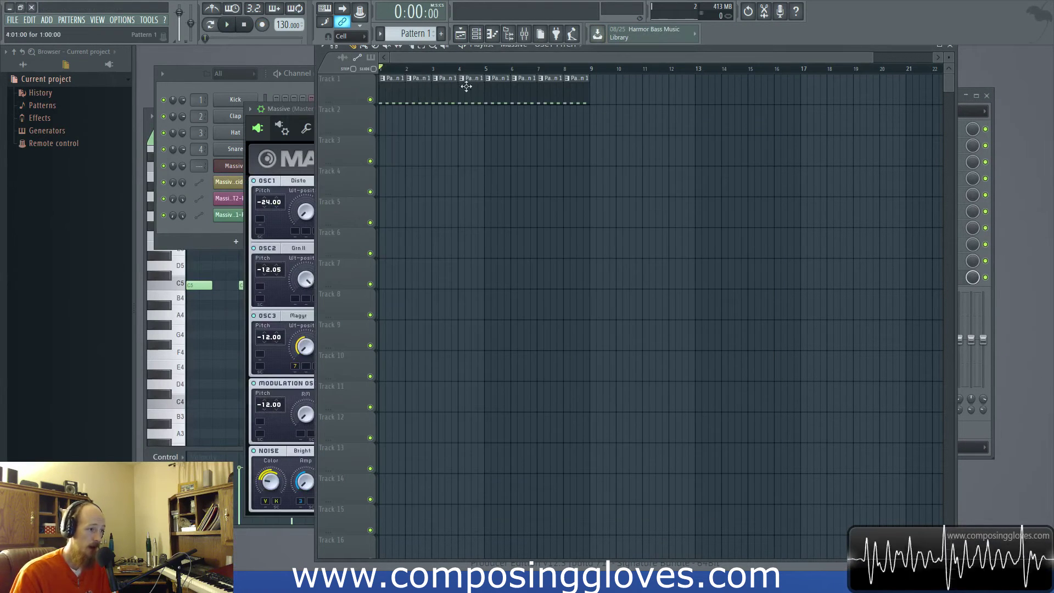
pyautogui.click(252, 73)
pyautogui.click(524, 33)
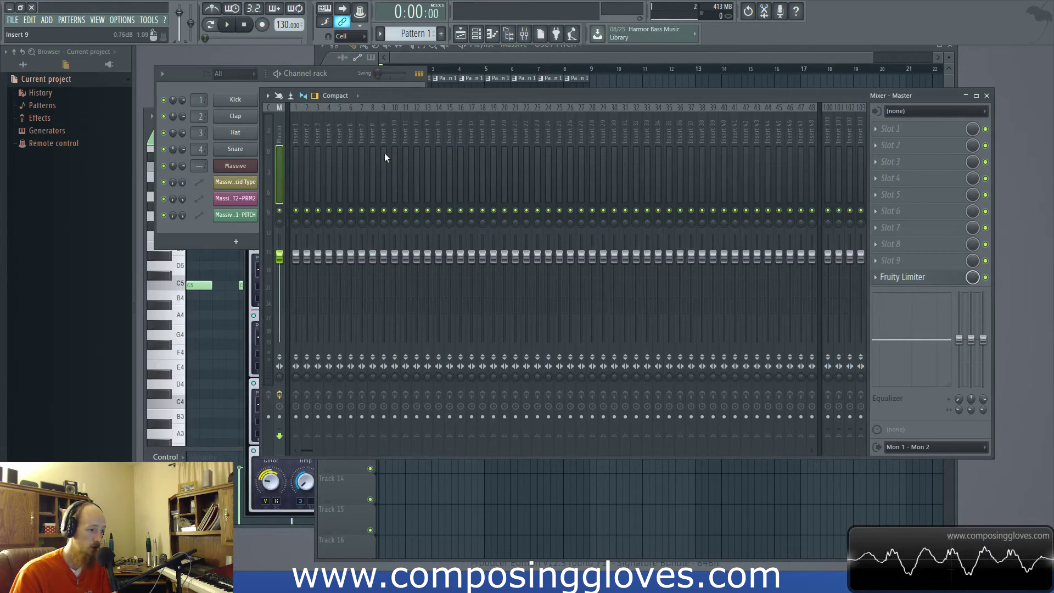
pyautogui.moveTo(395, 163); pyautogui.dragTo(526, 168)
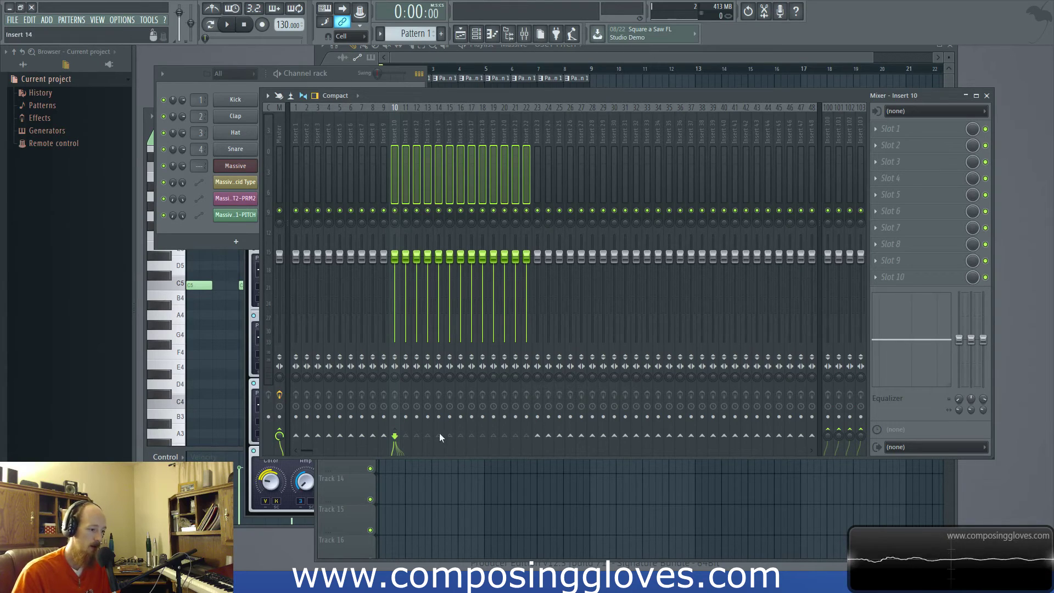
pyautogui.moveTo(461, 187); pyautogui.dragTo(438, 189)
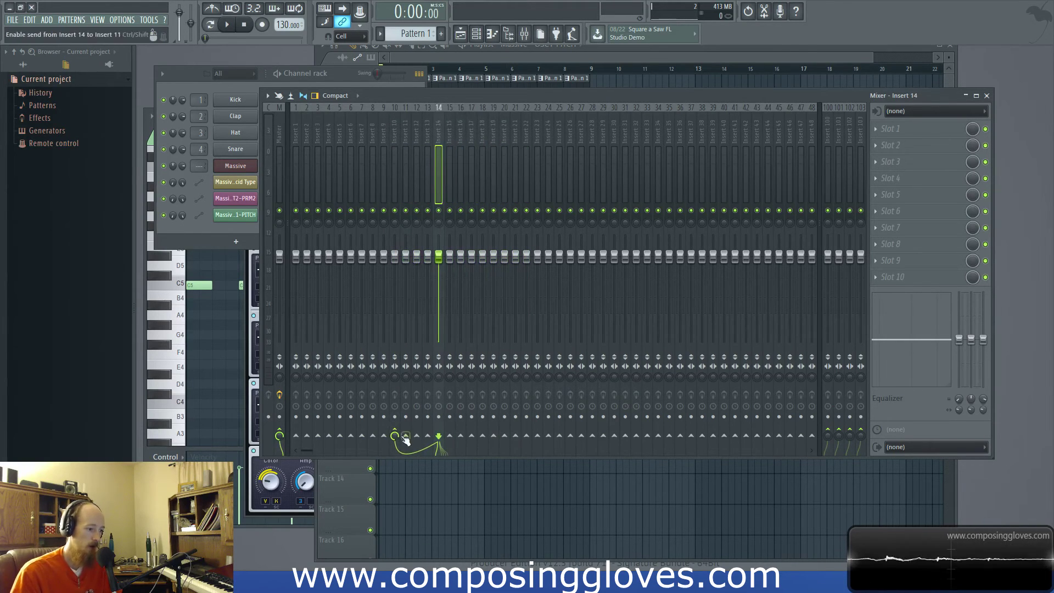
pyautogui.moveTo(438, 175); pyautogui.dragTo(416, 188)
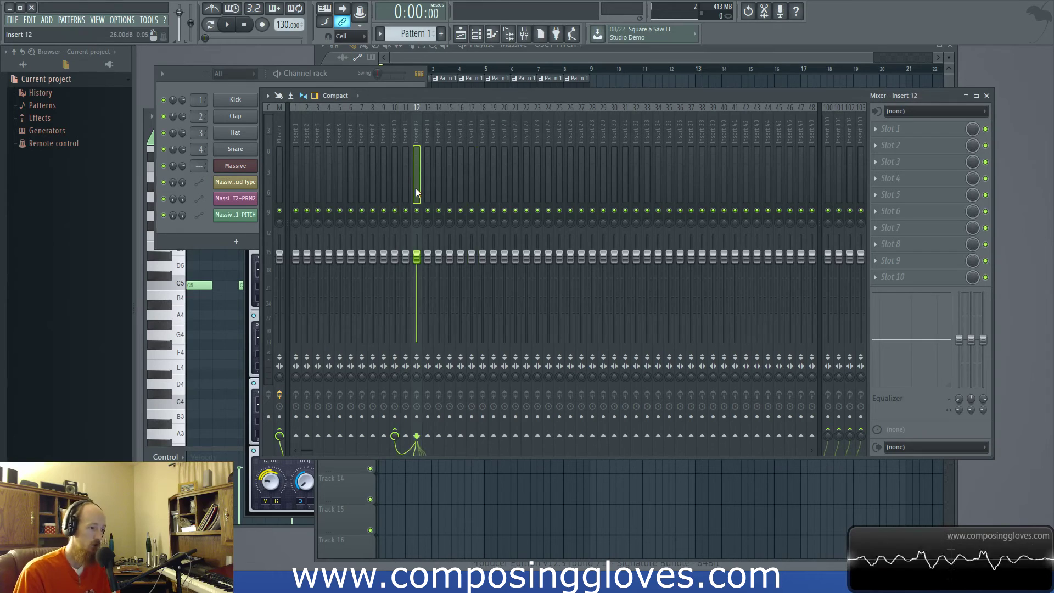
# - View the mixer track options of Inserts 12 and 13, step down to the routing commands, and dismiss them without choosing any
pyautogui.rightClick(416, 192)
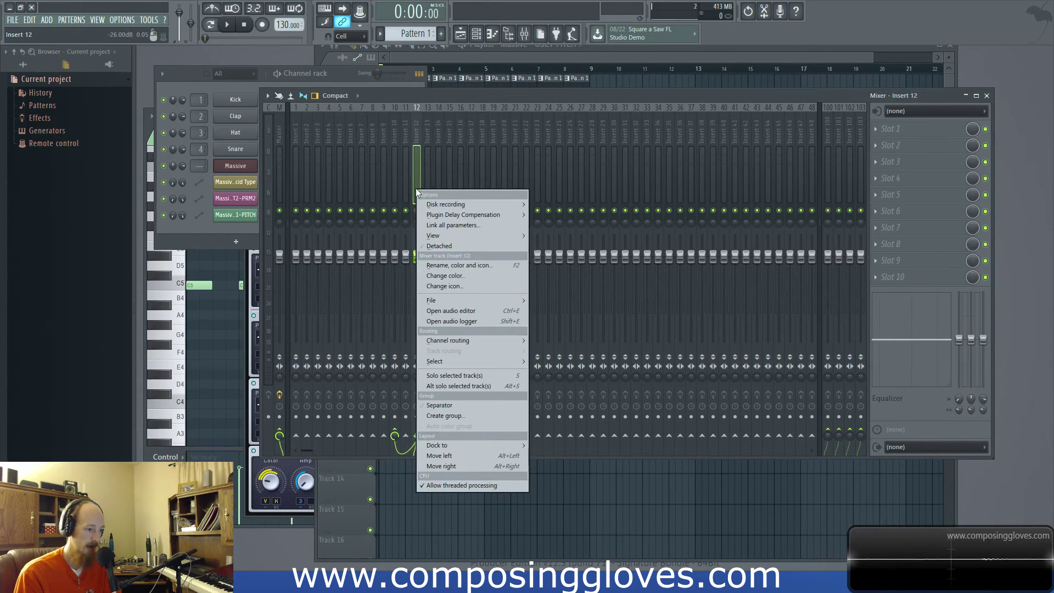
pyautogui.click(426, 160)
pyautogui.rightClick(426, 161)
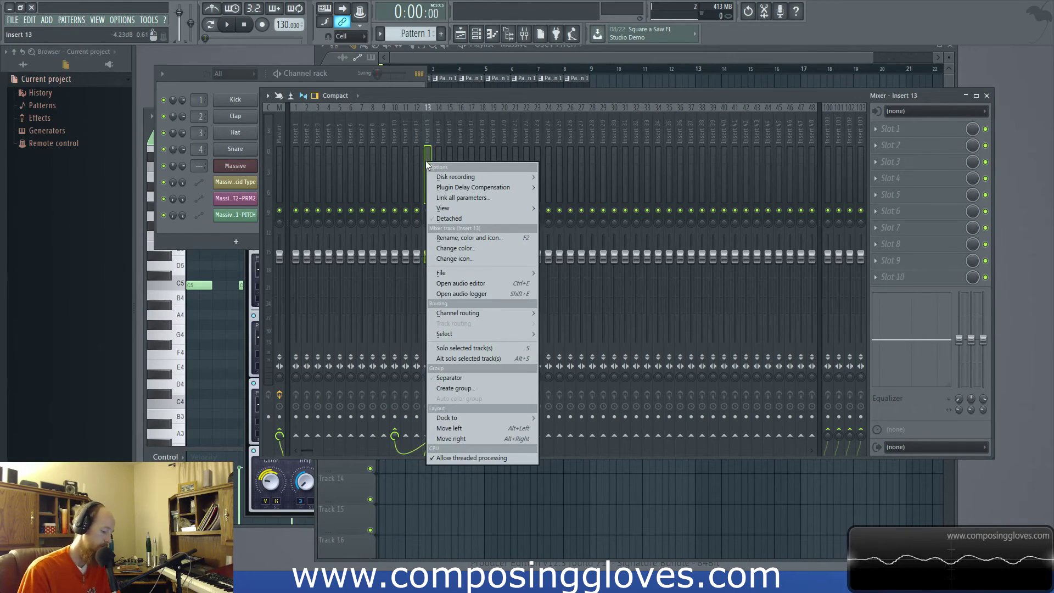
pyautogui.press('Down')
pyautogui.press('Down')
pyautogui.press('Down')
pyautogui.press('Down')
pyautogui.press('Down')
pyautogui.press('Down')
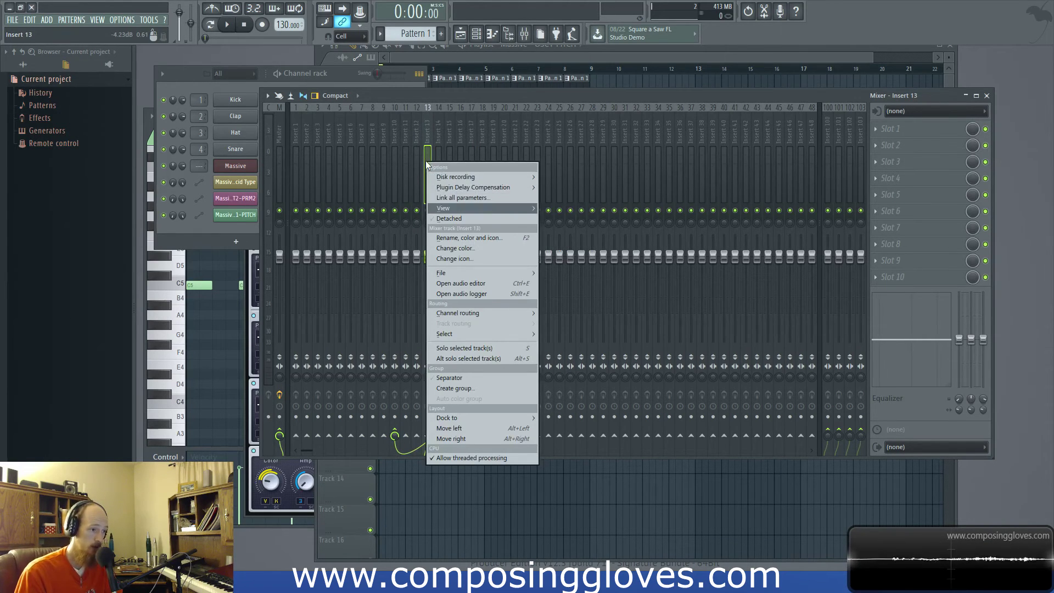
pyautogui.press('Down')
pyautogui.press('Down')
pyautogui.press('Down')
pyautogui.press('Down')
pyautogui.press('Down')
pyautogui.press('Down')
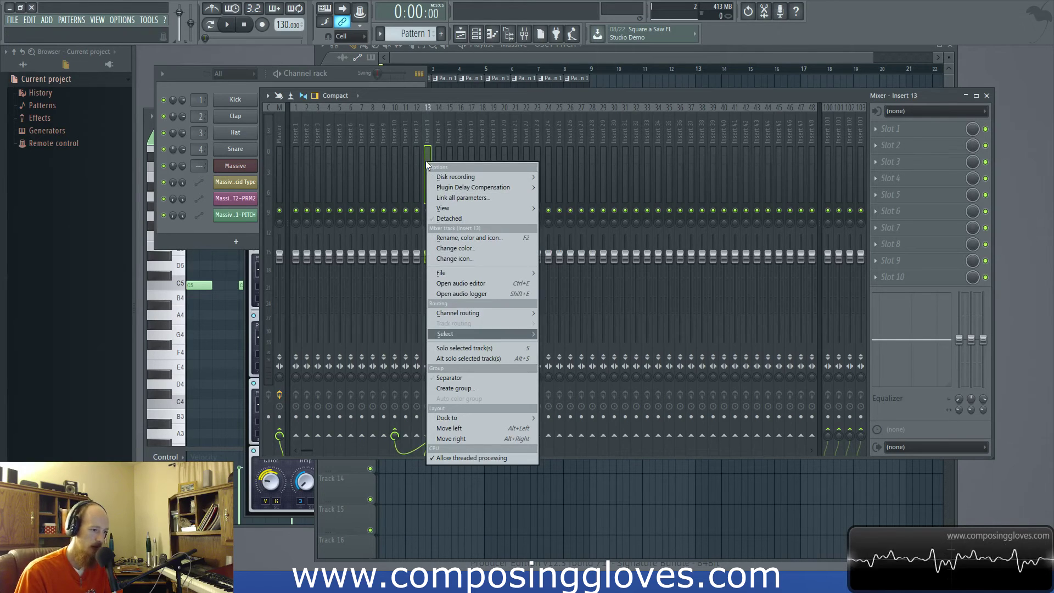
pyautogui.press('Up')
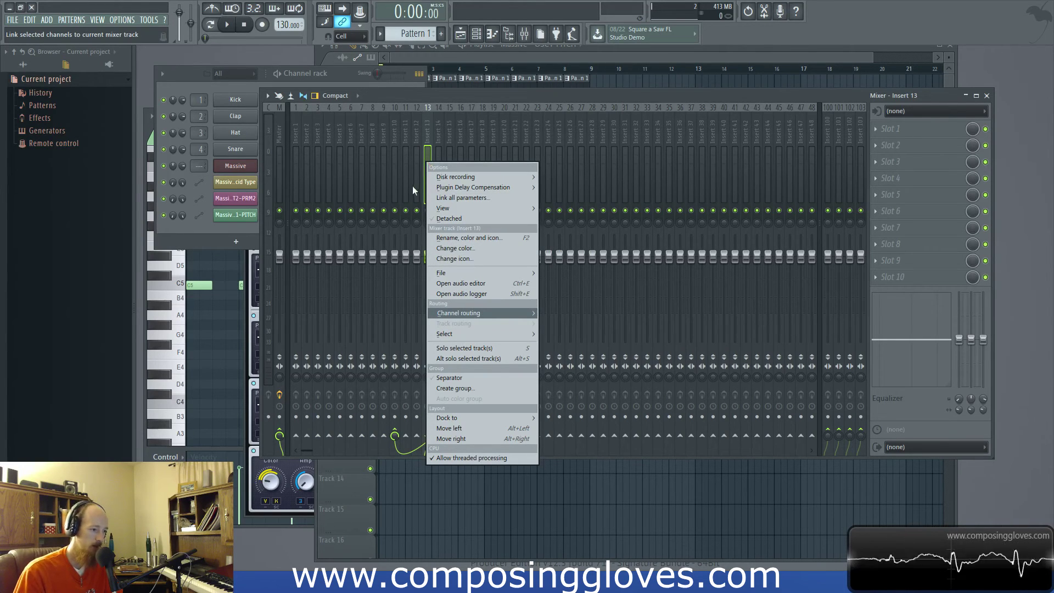
pyautogui.press('Down')
pyautogui.press('Down')
pyautogui.press('Down')
pyautogui.press('Up')
pyautogui.press('Up')
pyautogui.press('Right')
pyautogui.press('Escape')
# - Select Insert 13 first, add Inserts 17 to 30 to the selection, and apply the track routing option Route selected to this track
pyautogui.moveTo(417, 175); pyautogui.dragTo(626, 181)
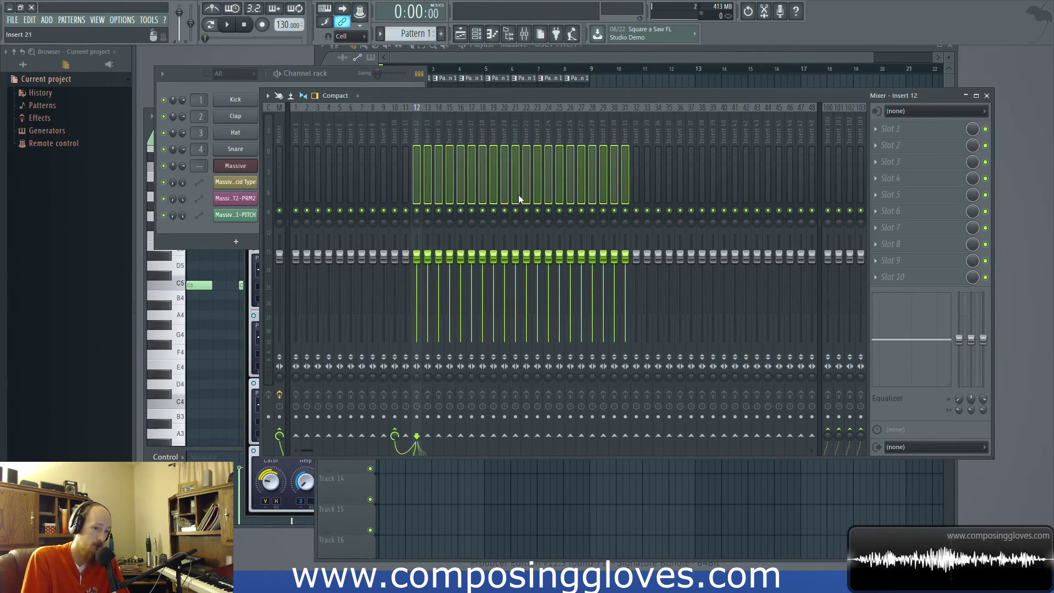
pyautogui.click(427, 156)
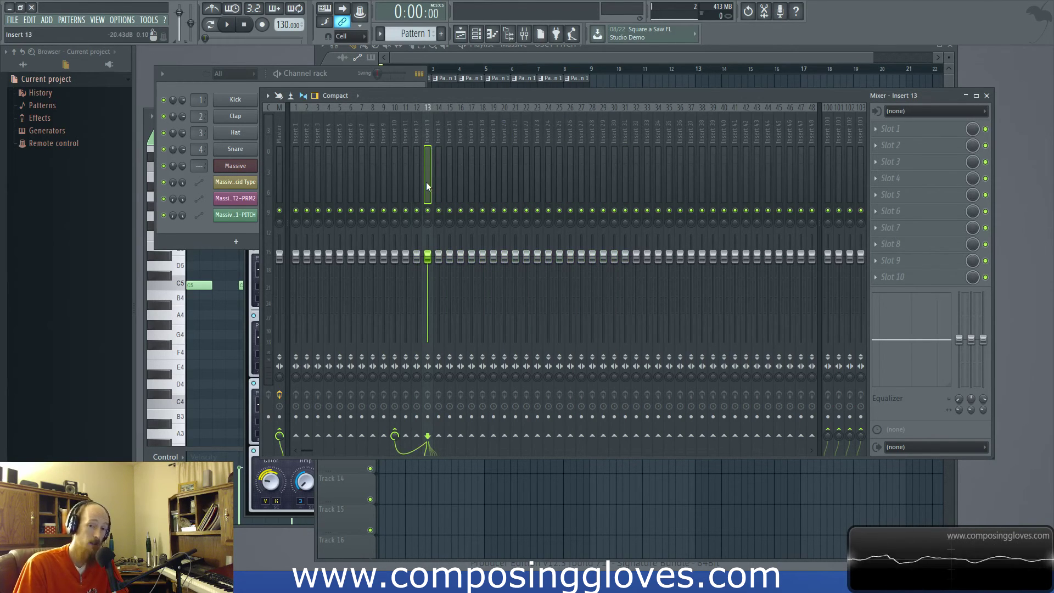
pyautogui.moveTo(472, 177); pyautogui.dragTo(610, 174)
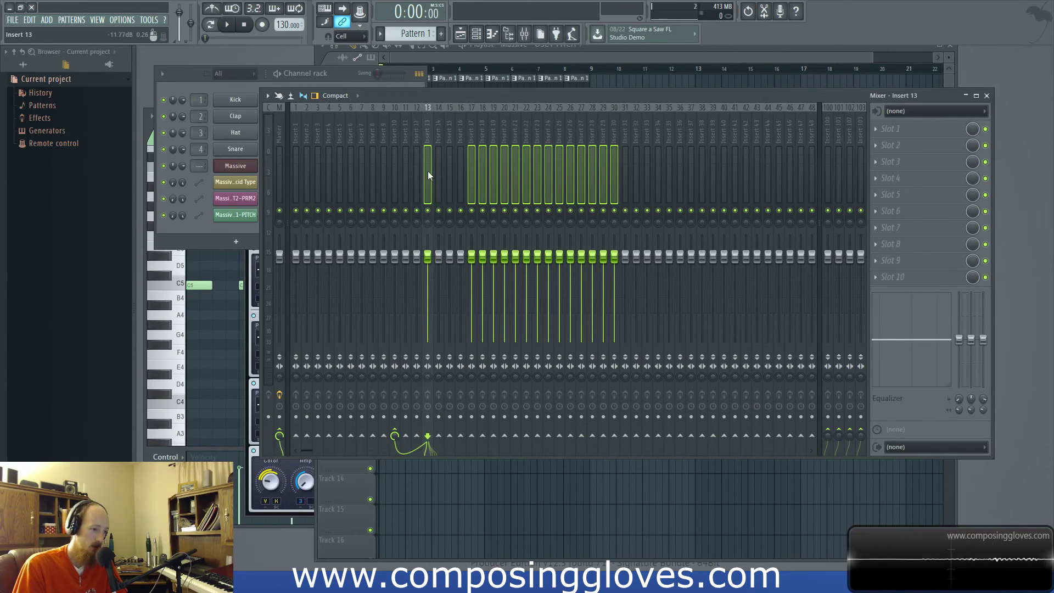
pyautogui.rightClick(536, 196)
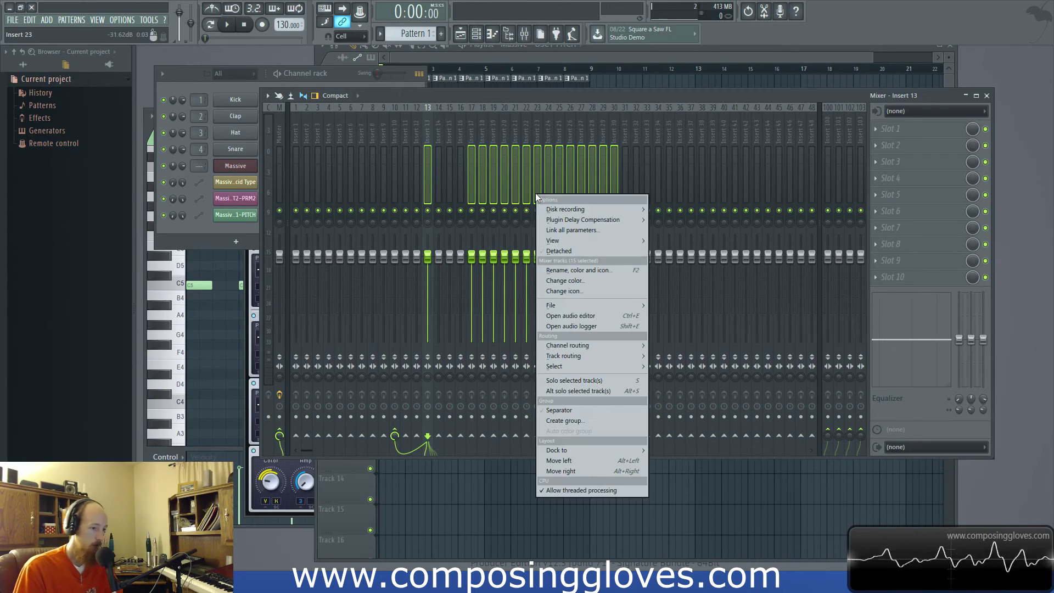
pyautogui.press('Down')
pyautogui.press('Down')
pyautogui.press('Down')
pyautogui.press('Down')
pyautogui.press('Down')
pyautogui.press('Down')
pyautogui.press('Down')
pyautogui.press('Down')
pyautogui.press('Down')
pyautogui.press('Down')
pyautogui.press('Down')
pyautogui.press('Down')
pyautogui.press('Down')
pyautogui.press('Right')
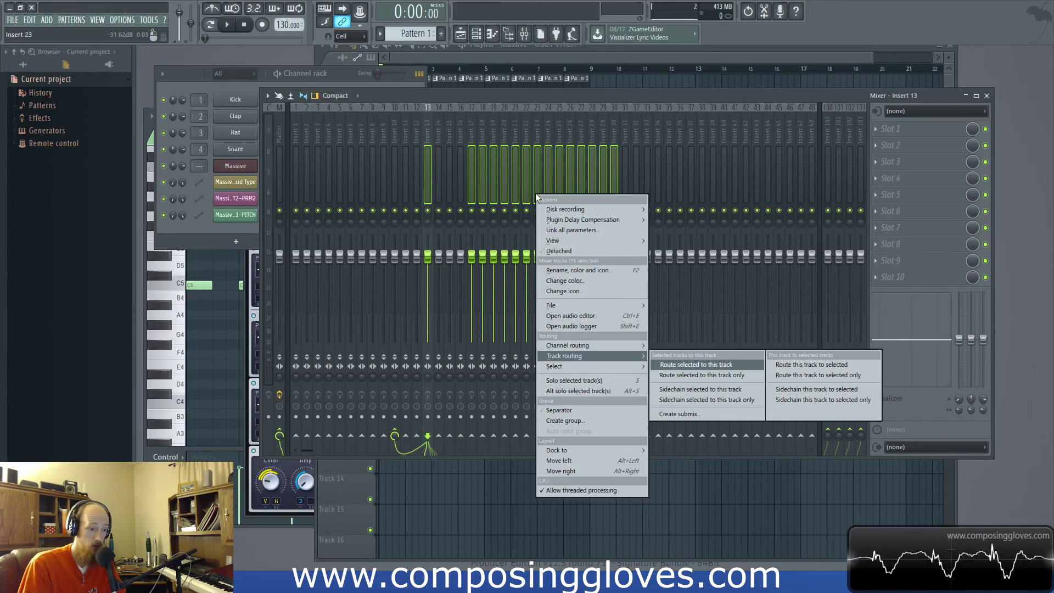
pyautogui.press('Return')
# - Check the sends of Inserts 30, 16, 24 and 21 in the Mixer
pyautogui.click(615, 166)
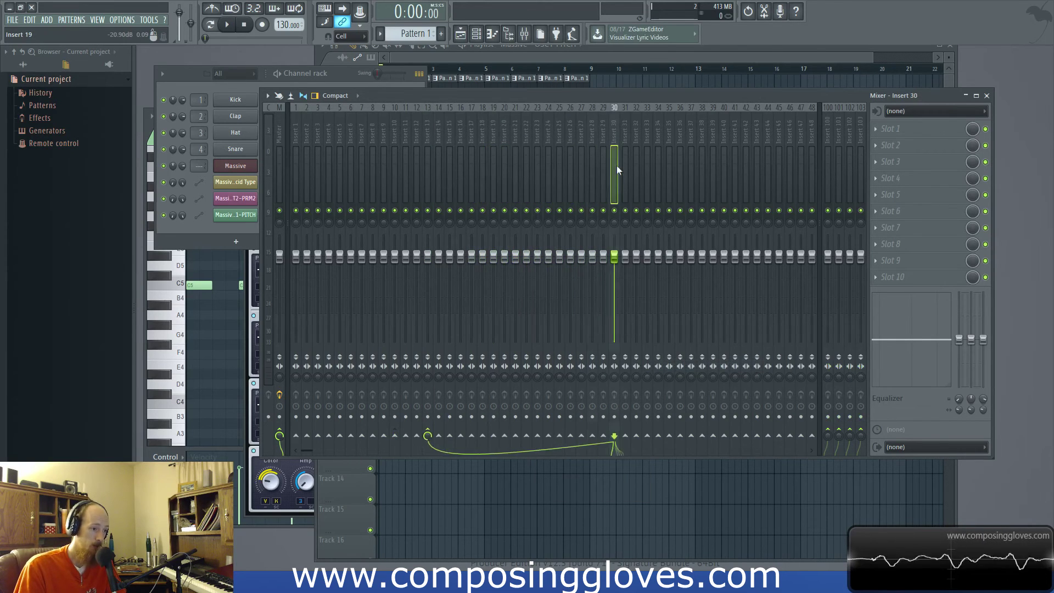
pyautogui.click(459, 191)
pyautogui.click(547, 177)
pyautogui.click(515, 186)
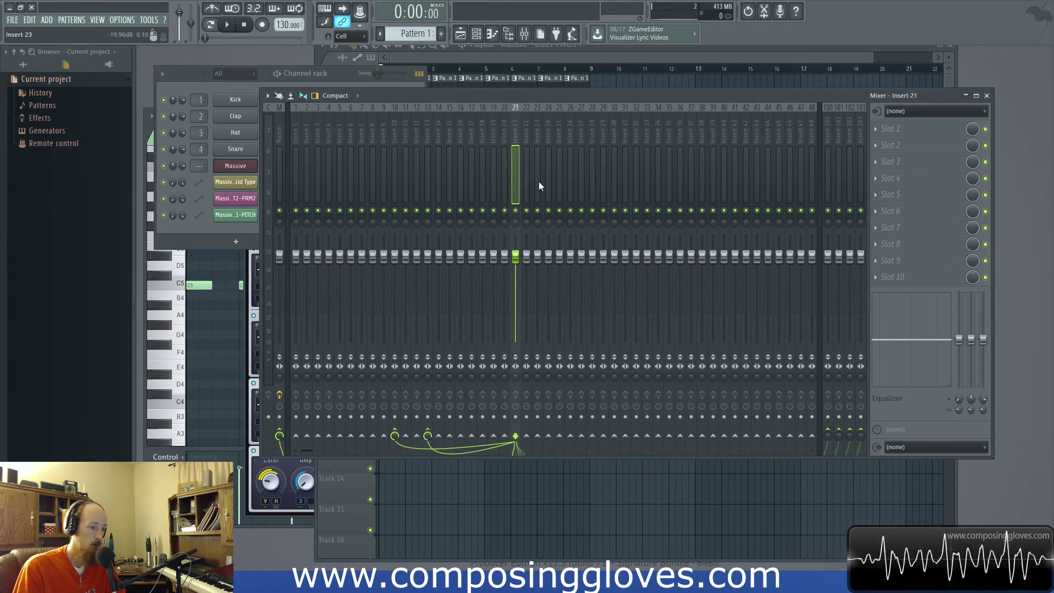
# - Select Inserts 23 to 33, route them into Insert 23, and check the sends of Inserts 26, 28, 34 and 23
pyautogui.moveTo(536, 183); pyautogui.dragTo(648, 186)
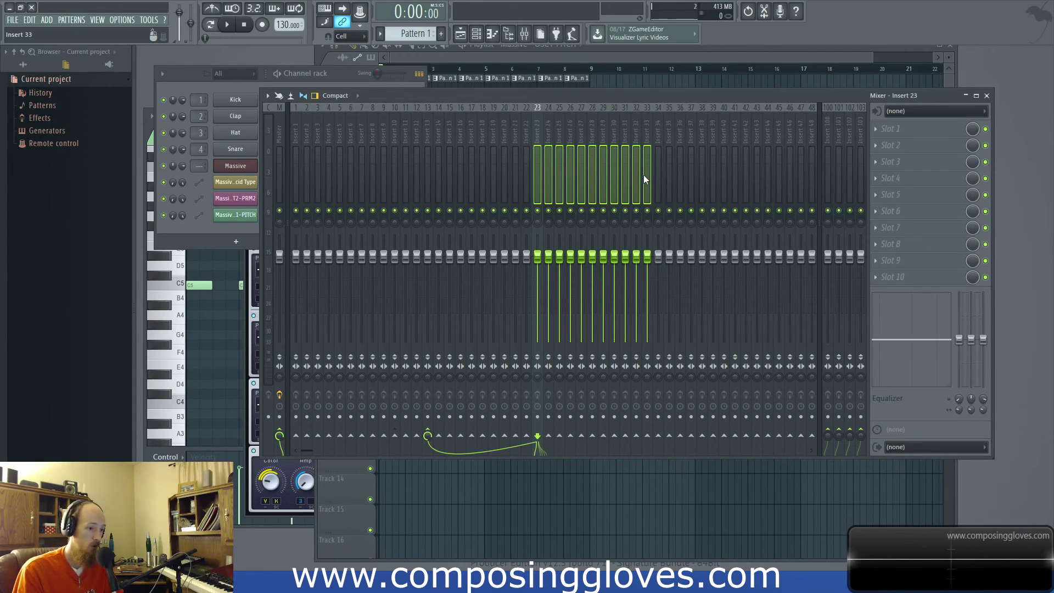
pyautogui.press('super')
pyautogui.press('super')
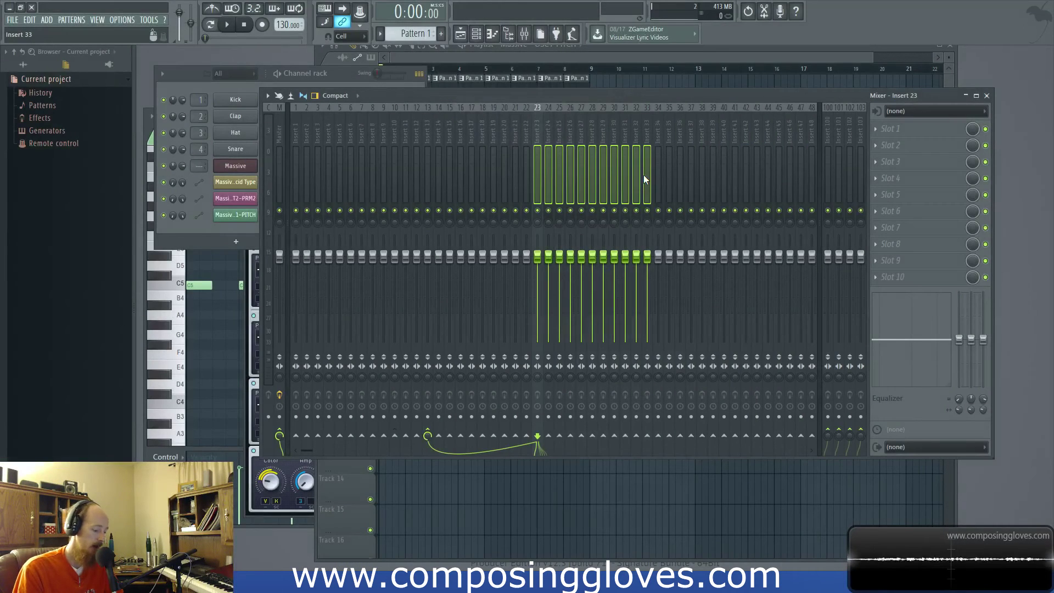
pyautogui.click(572, 189)
pyautogui.click(591, 184)
pyautogui.click(658, 187)
pyautogui.click(592, 185)
pyautogui.click(538, 181)
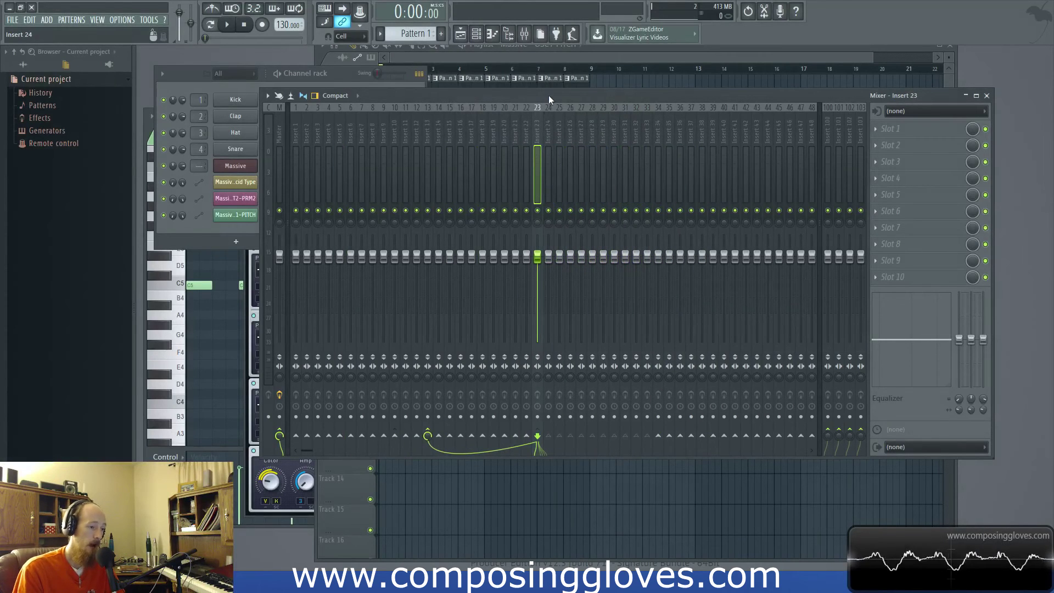
# - Close the Mixer and bring the Playlist forward
pyautogui.moveTo(549, 96); pyautogui.dragTo(548, 98)
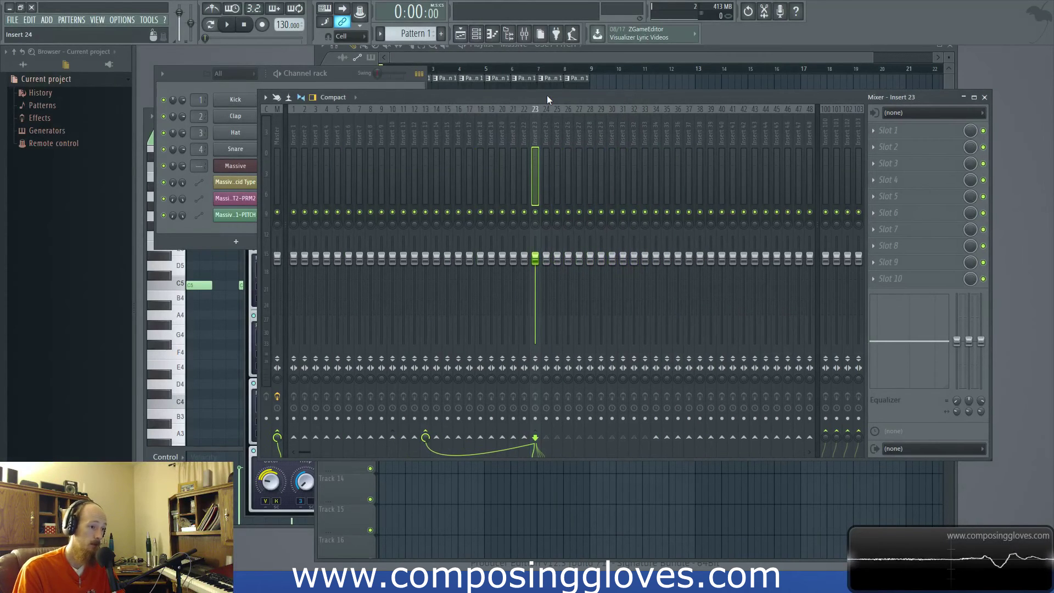
pyautogui.click(985, 97)
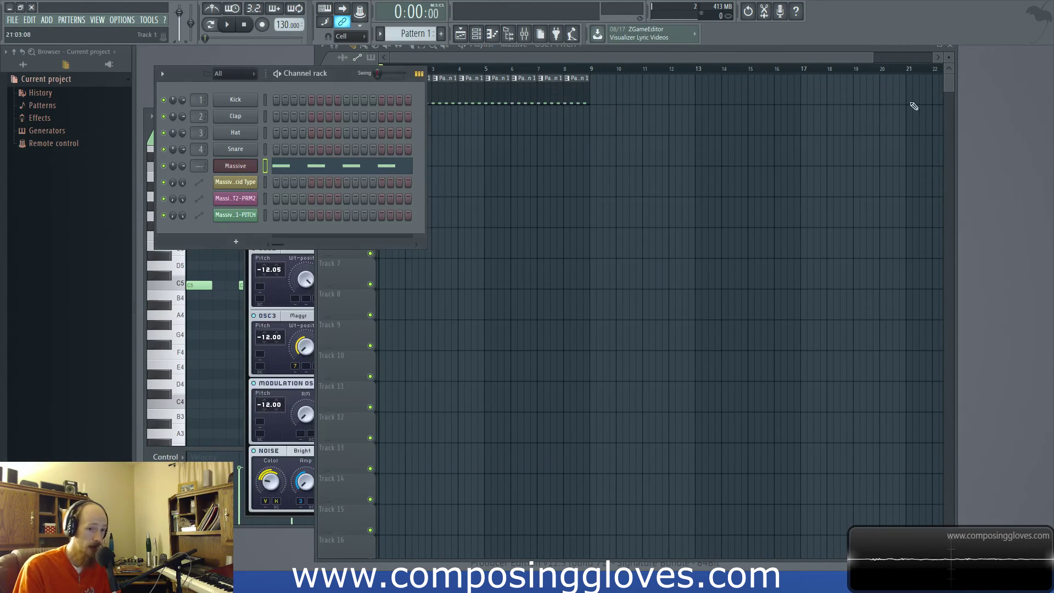
pyautogui.click(537, 69)
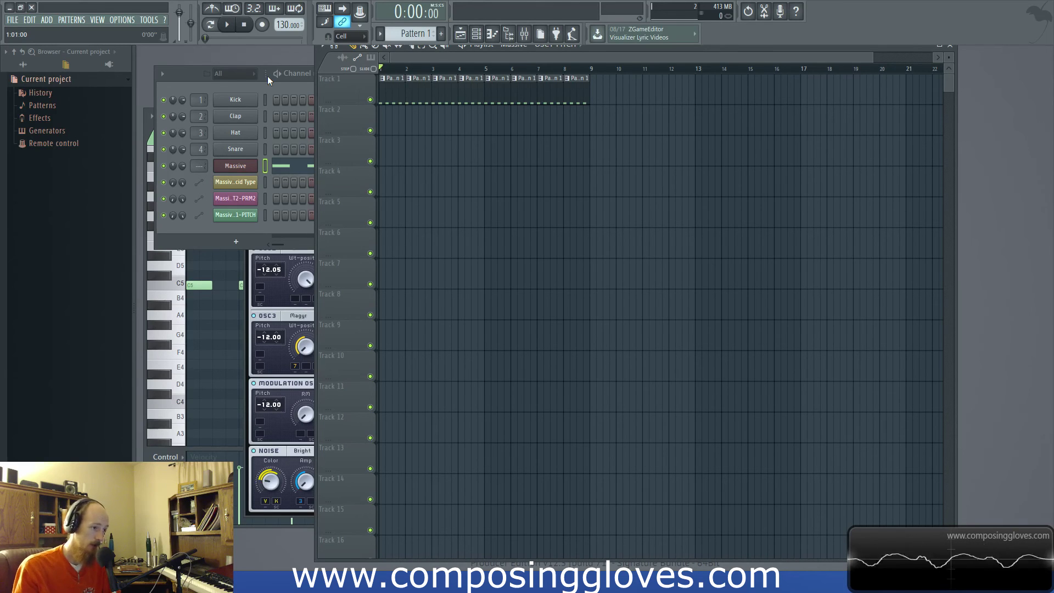
# - View the notes of a Pattern 1 clip in the Piano roll and return to the Playlist
pyautogui.doubleClick(442, 81)
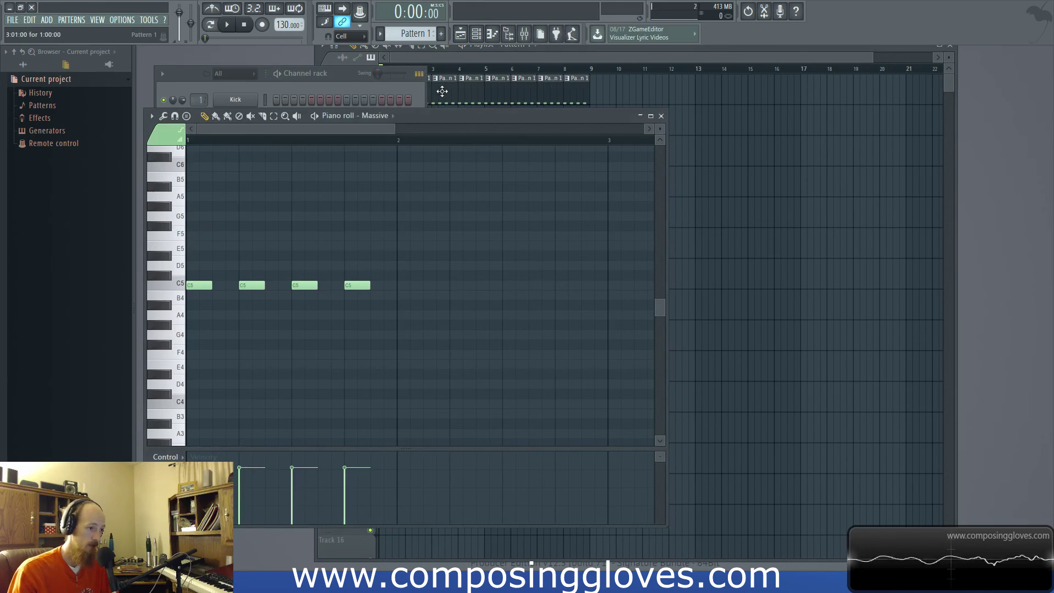
pyautogui.click(424, 87)
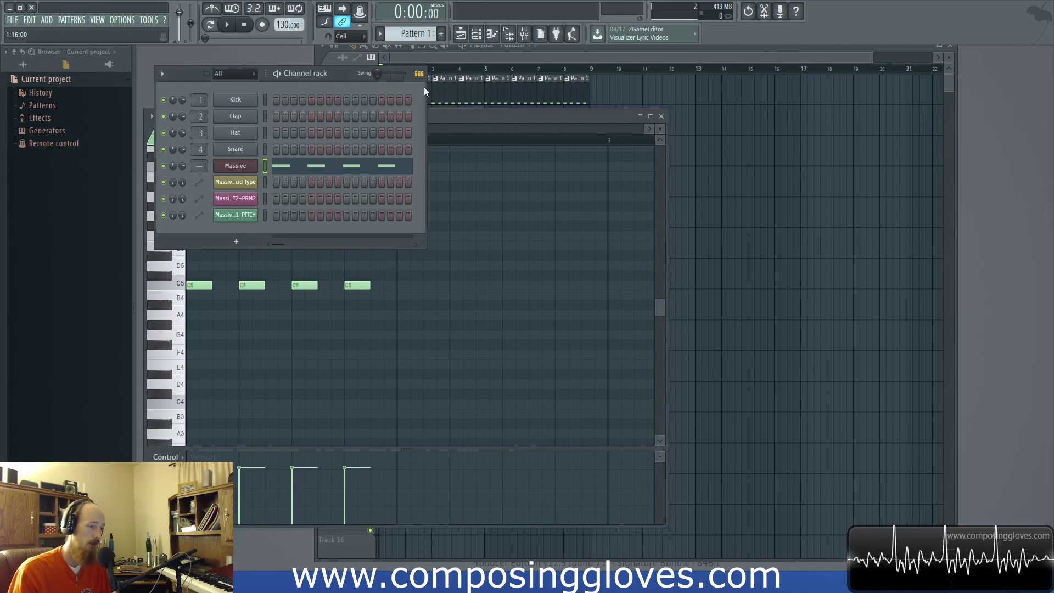
pyautogui.click(565, 57)
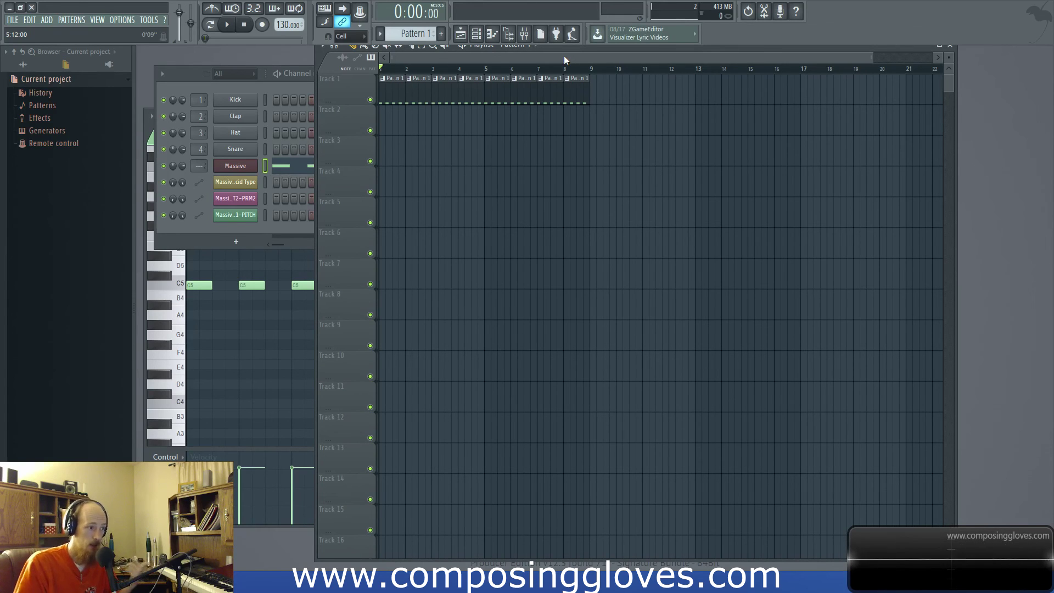
# - Open the Massive channel's plugin window and move it slightly up over the Playlist
pyautogui.click(235, 166)
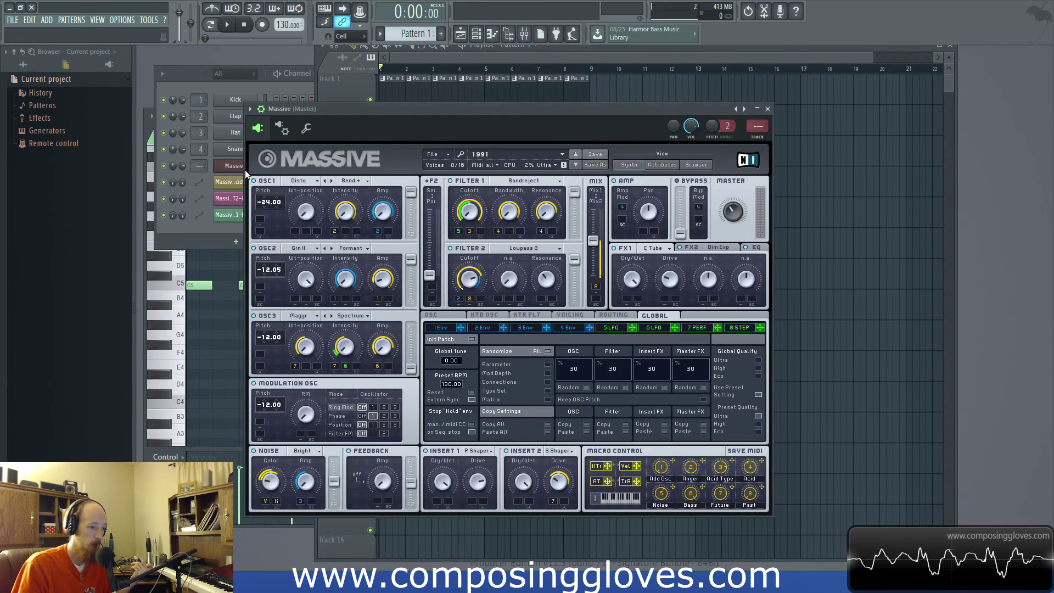
pyautogui.moveTo(535, 130); pyautogui.dragTo(562, 107)
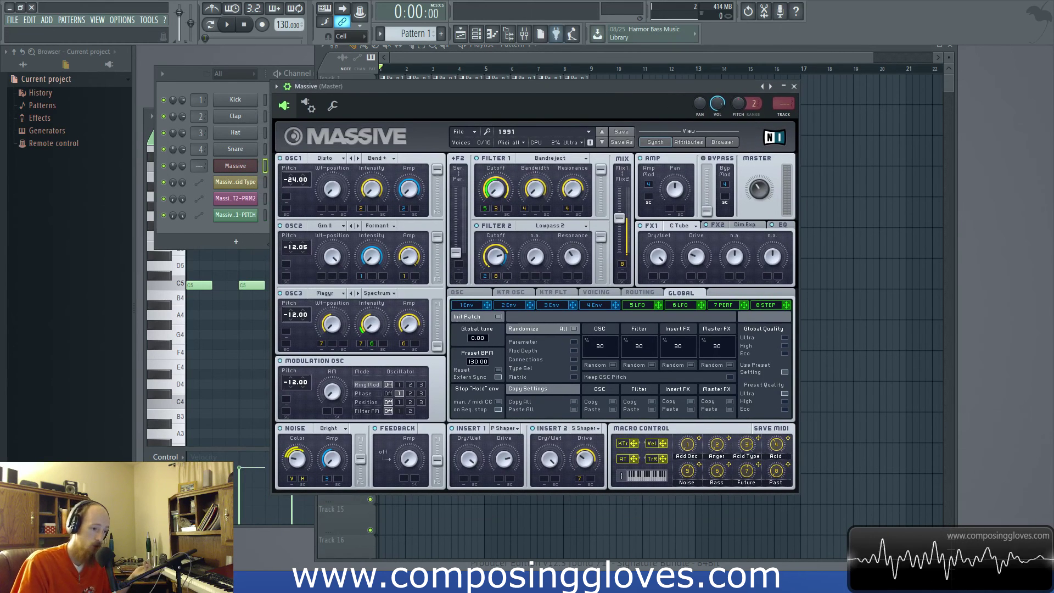
# - Open the Mixer and check the sends of Inserts 17, 14, 19, 20 and 22
pyautogui.click(523, 35)
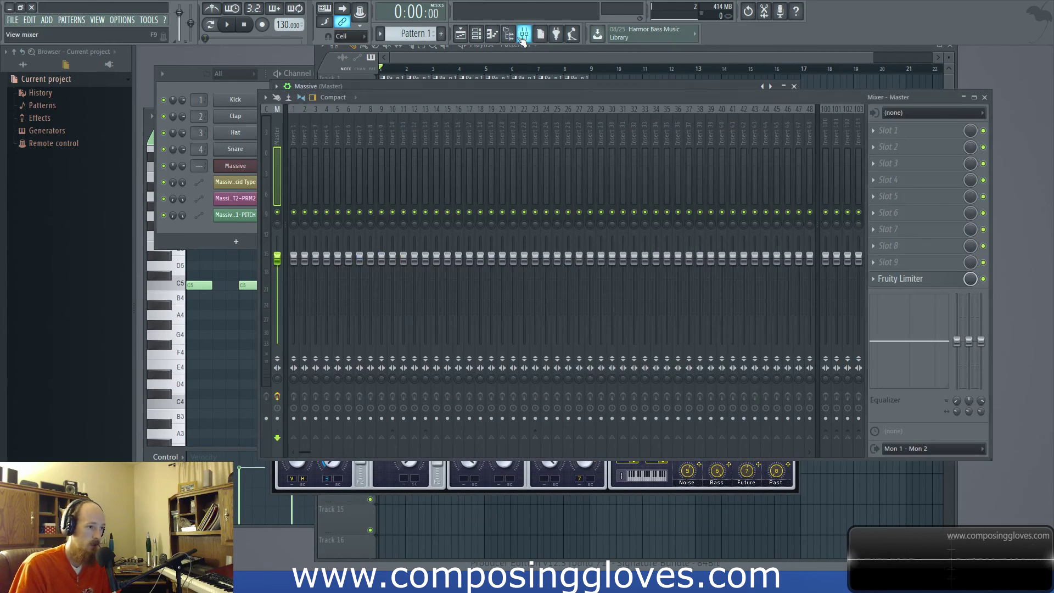
pyautogui.click(471, 183)
pyautogui.click(437, 186)
pyautogui.click(489, 187)
pyautogui.click(471, 185)
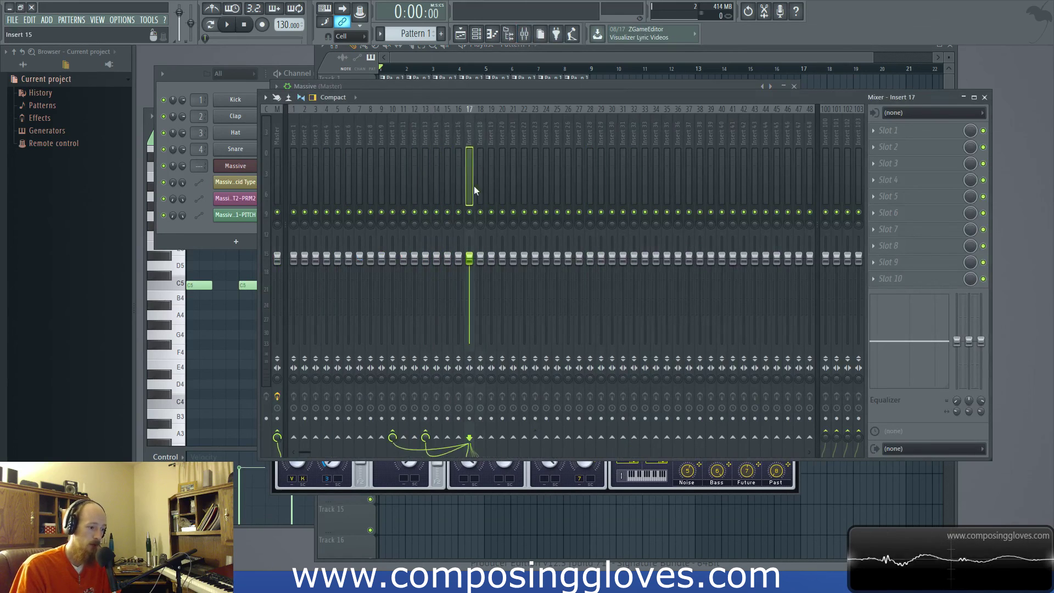
pyautogui.click(503, 187)
pyautogui.click(523, 188)
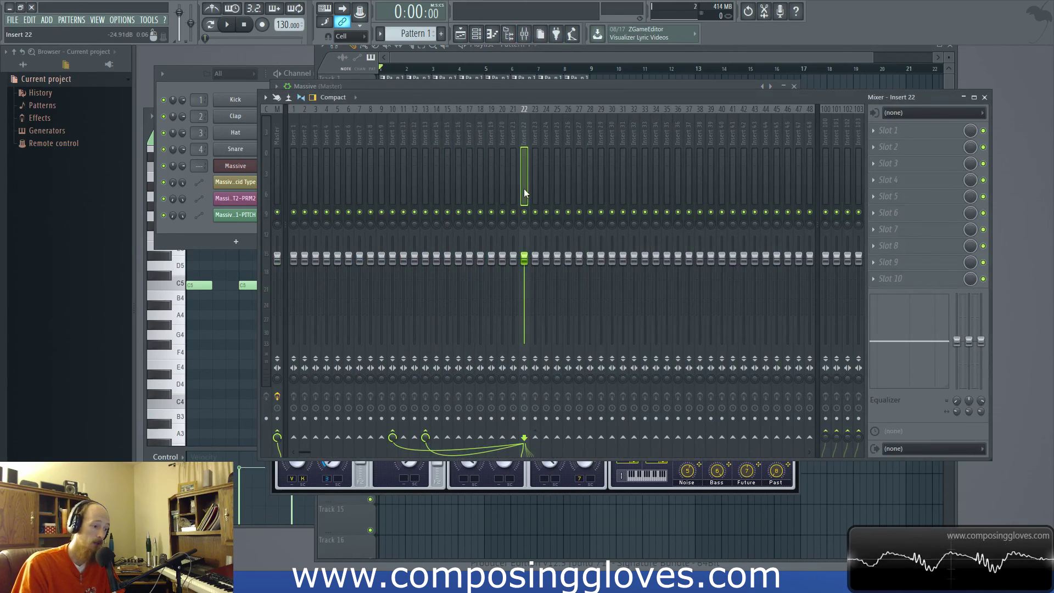